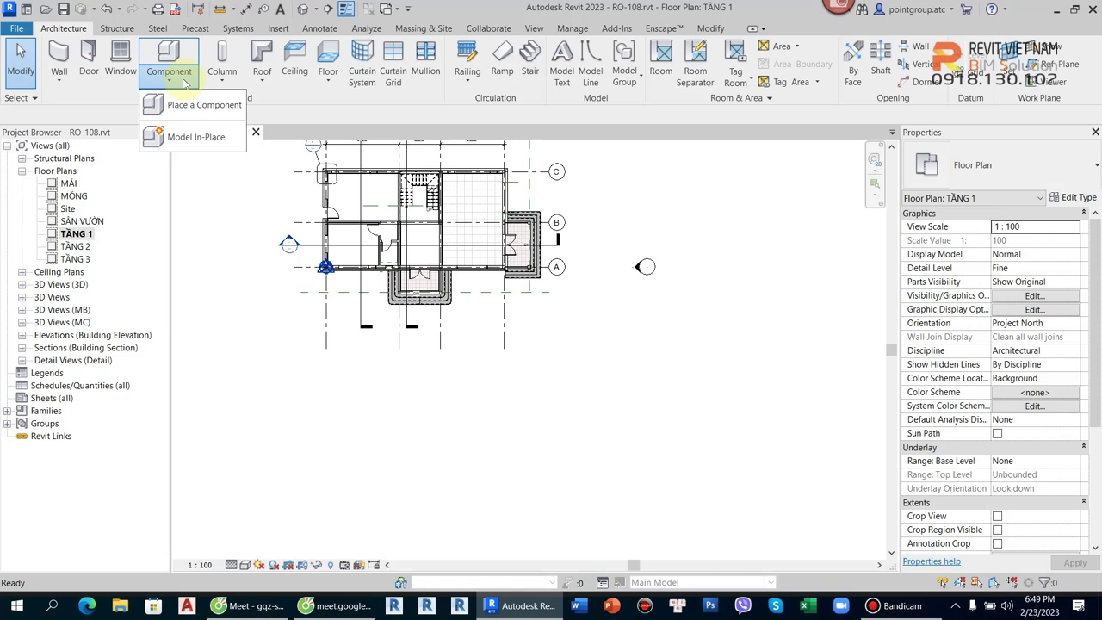
Start a Model In-Place component and choose the Casework family category
left_click(195, 139)
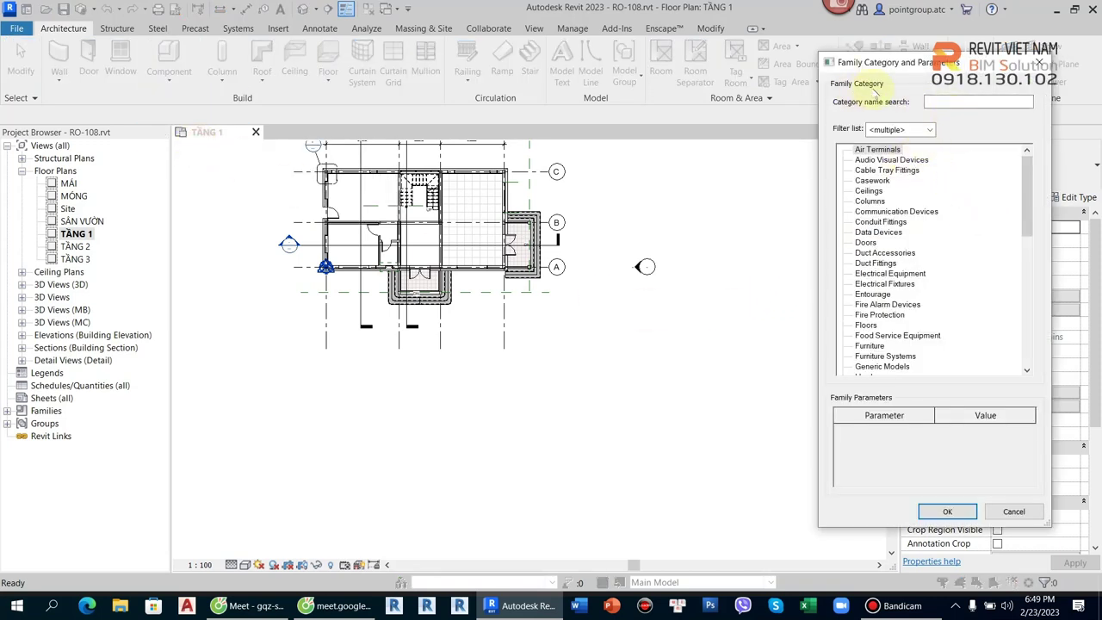
scroll(897, 271, "down", 1)
scroll(900, 286, "down", 2)
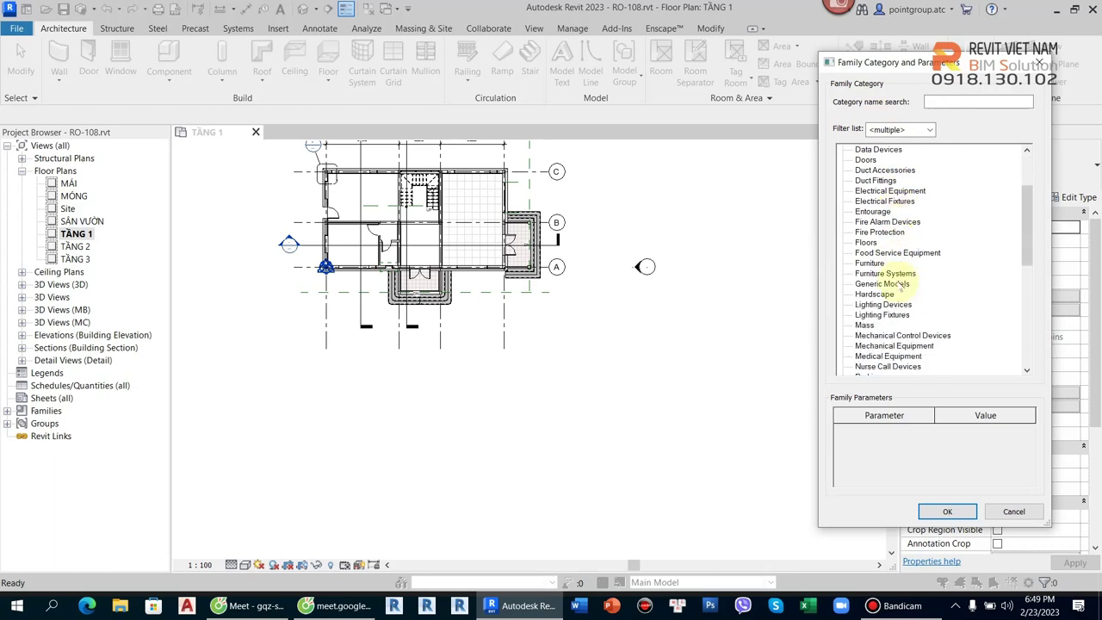
scroll(900, 286, "up", 3)
left_click(882, 182)
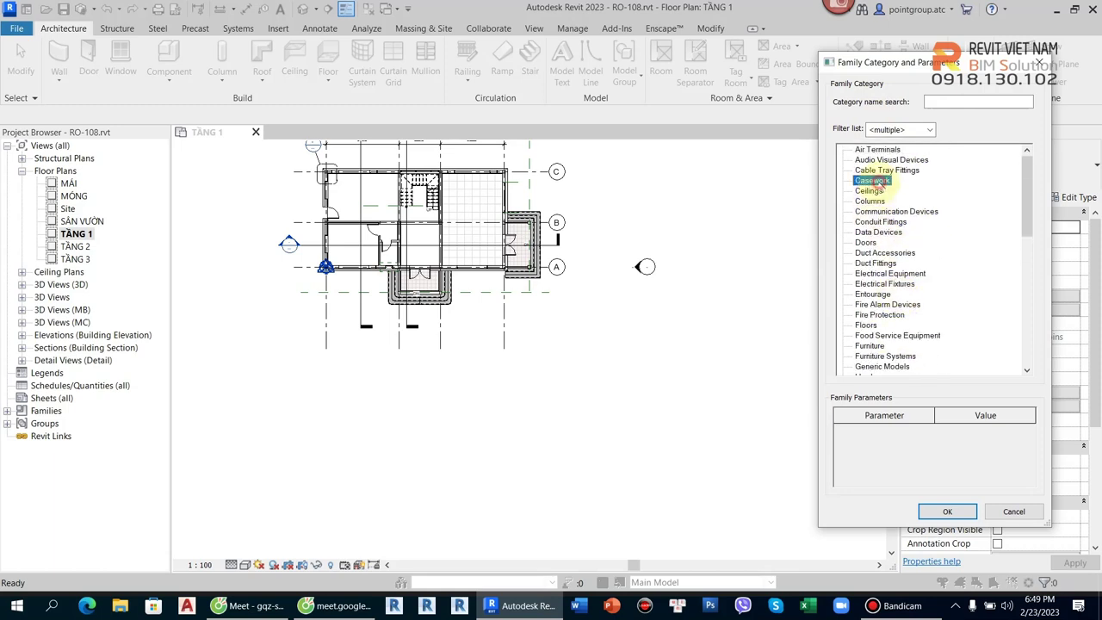
left_click(947, 512)
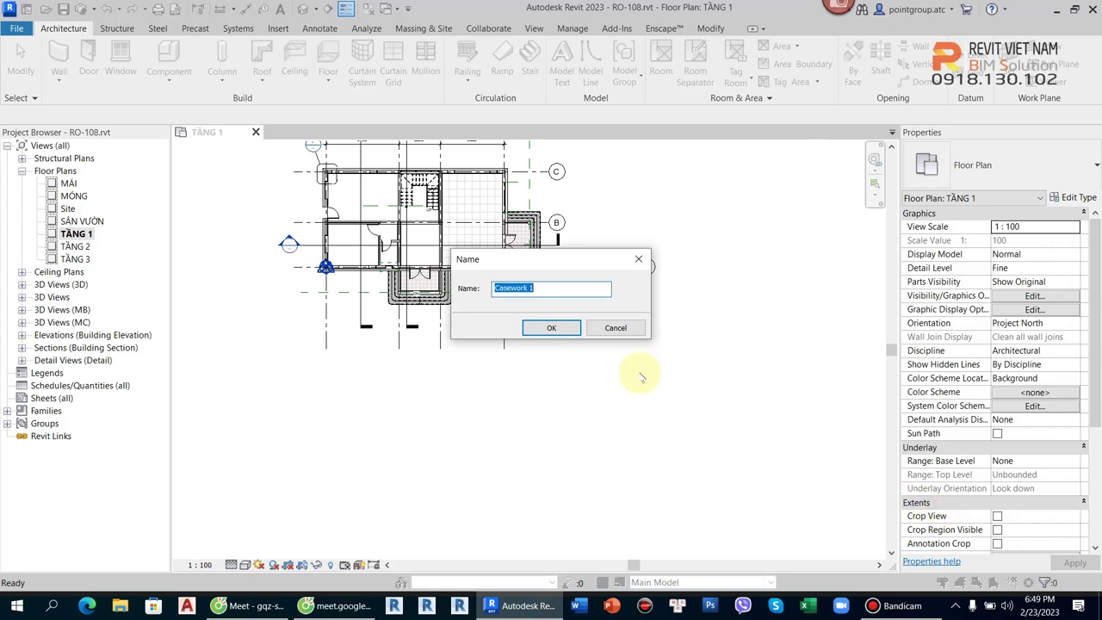
Accept the name Casework 1 and review the Family Category and Parameters
left_click(550, 328)
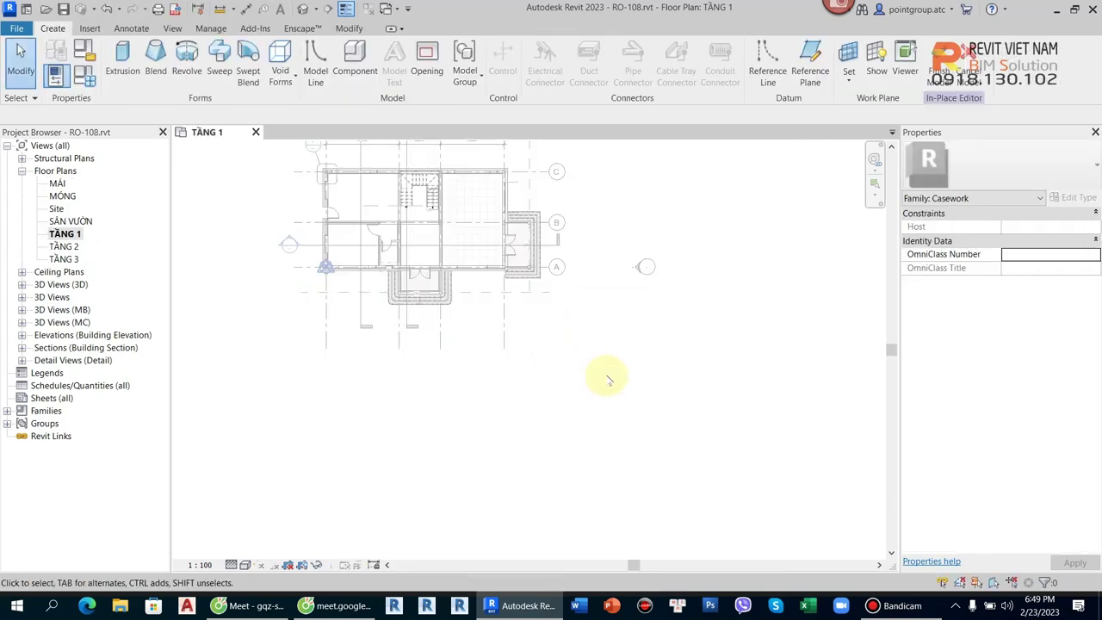
left_click(85, 50)
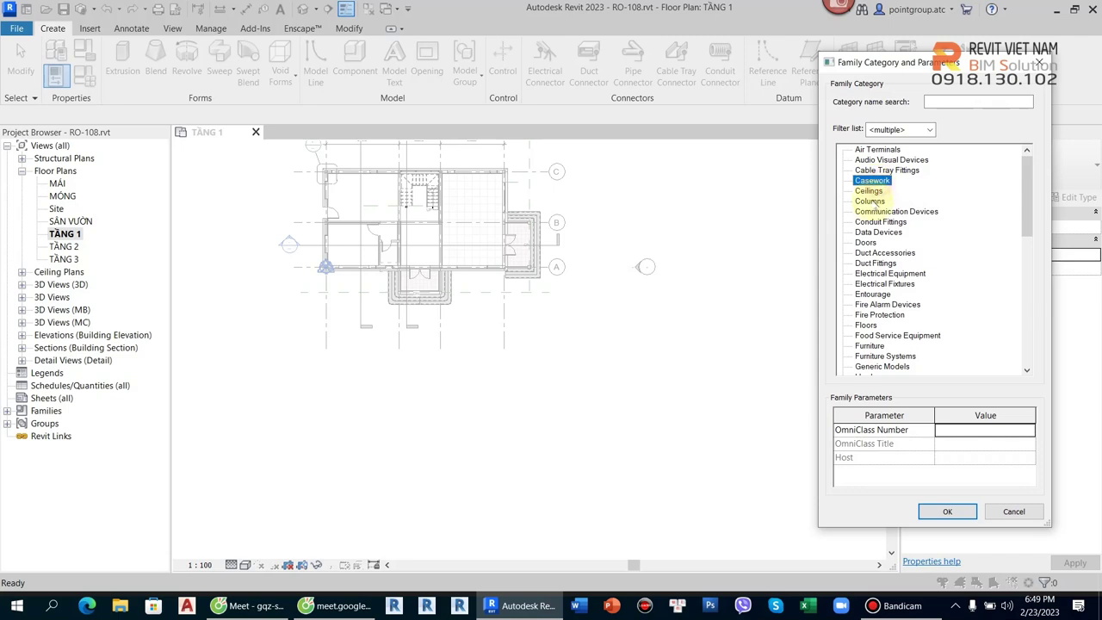
left_click(1039, 62)
Review the Family Types, then hide and reshow the Properties palette
left_click(86, 75)
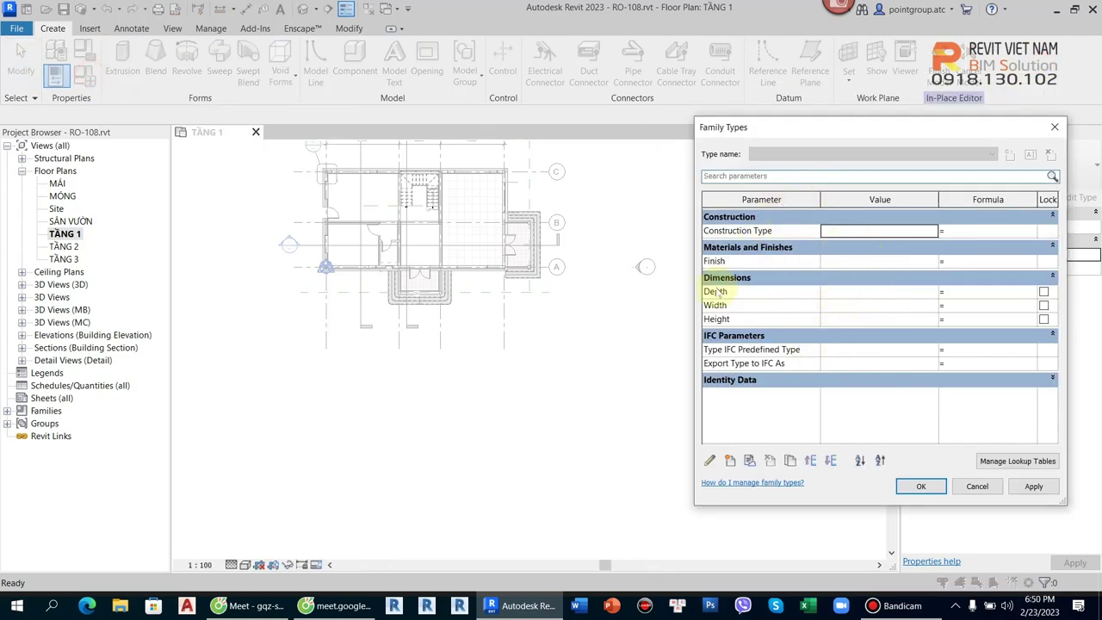
left_click(1054, 129)
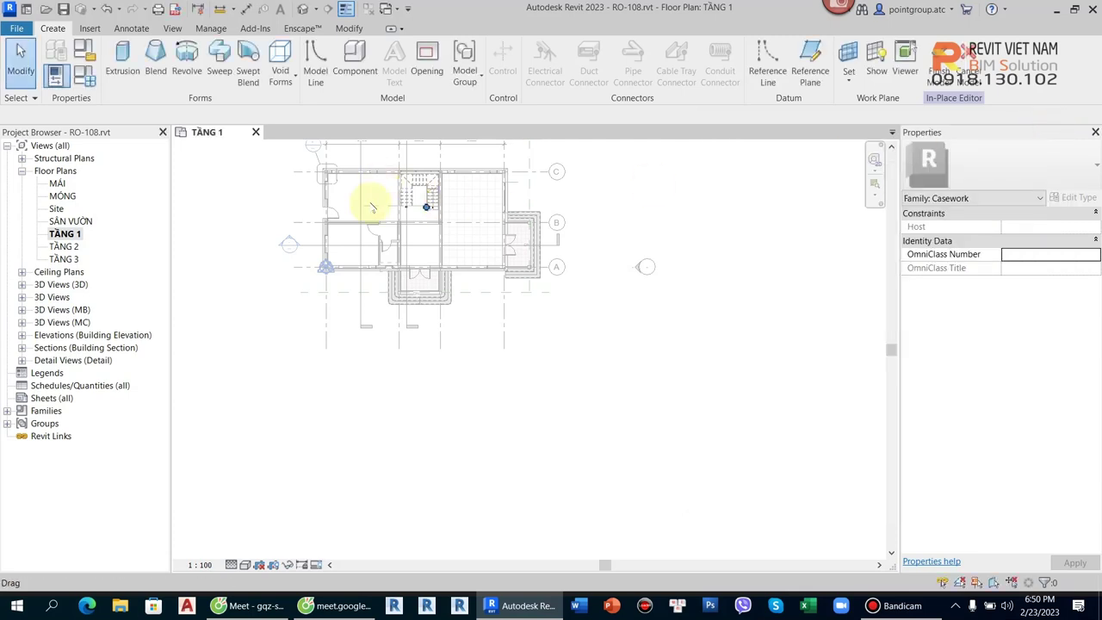
left_click(62, 85)
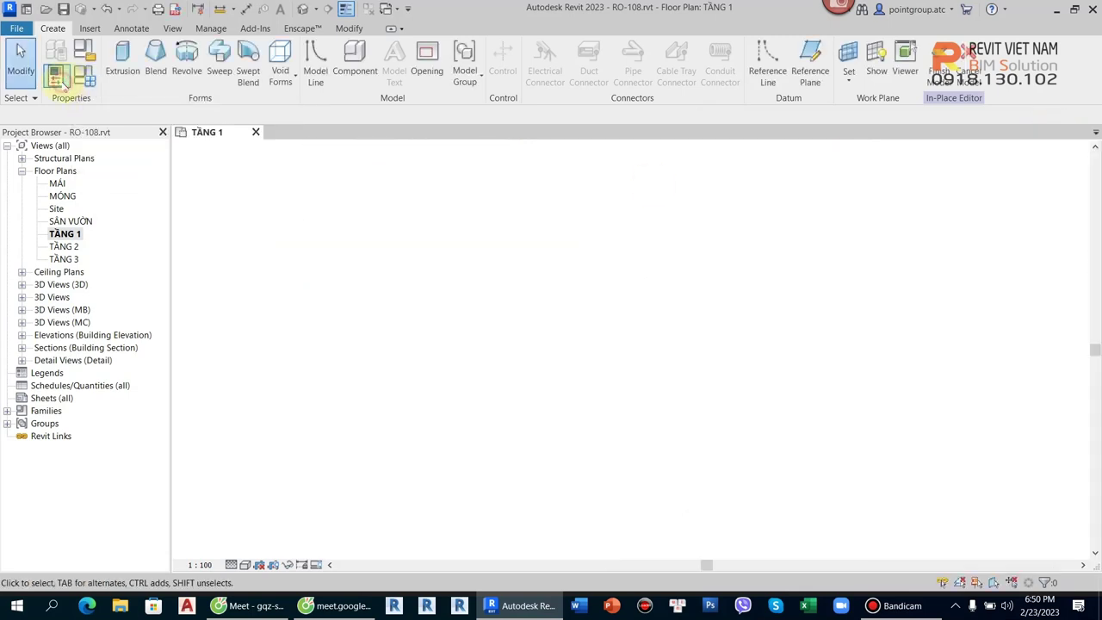
left_click(62, 84)
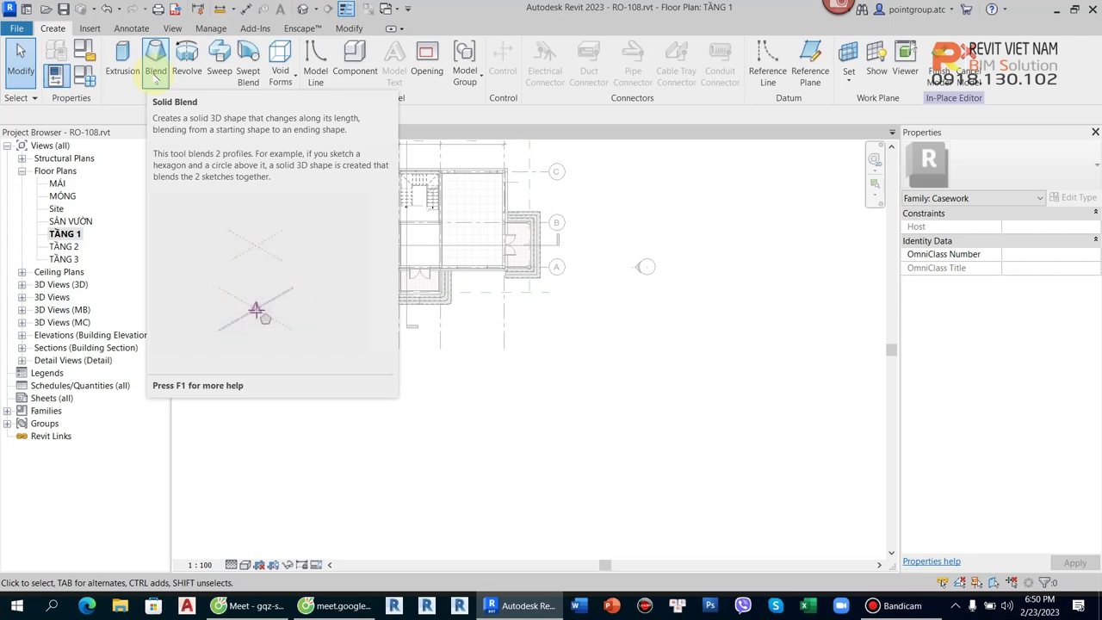
Open the Create a Blend help page in Cốc Cốc using F1
key("F1")
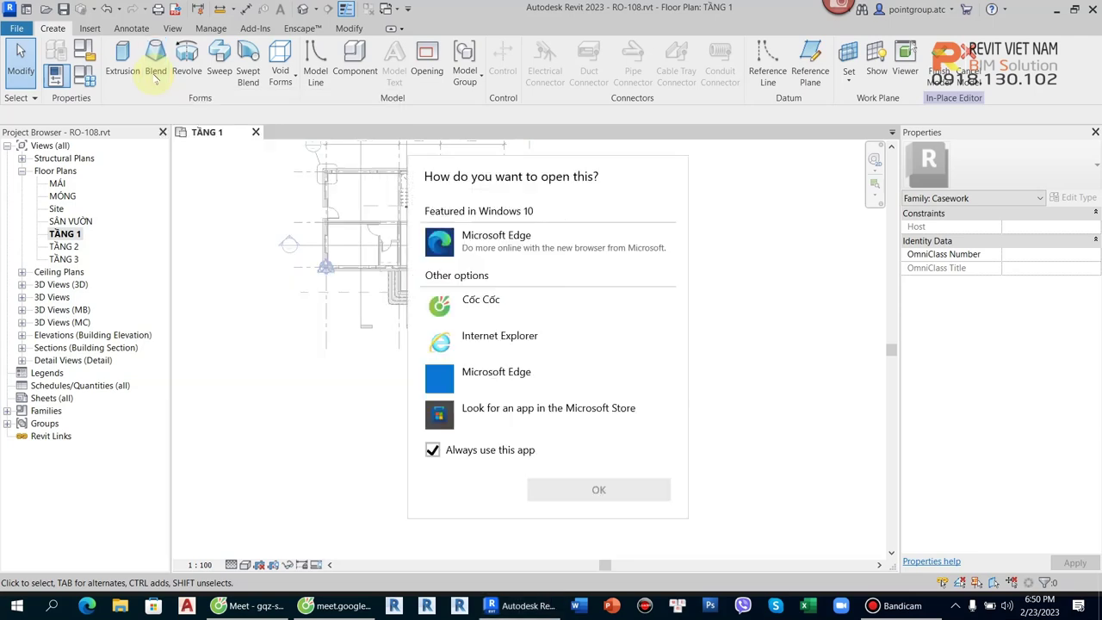
left_click(516, 306)
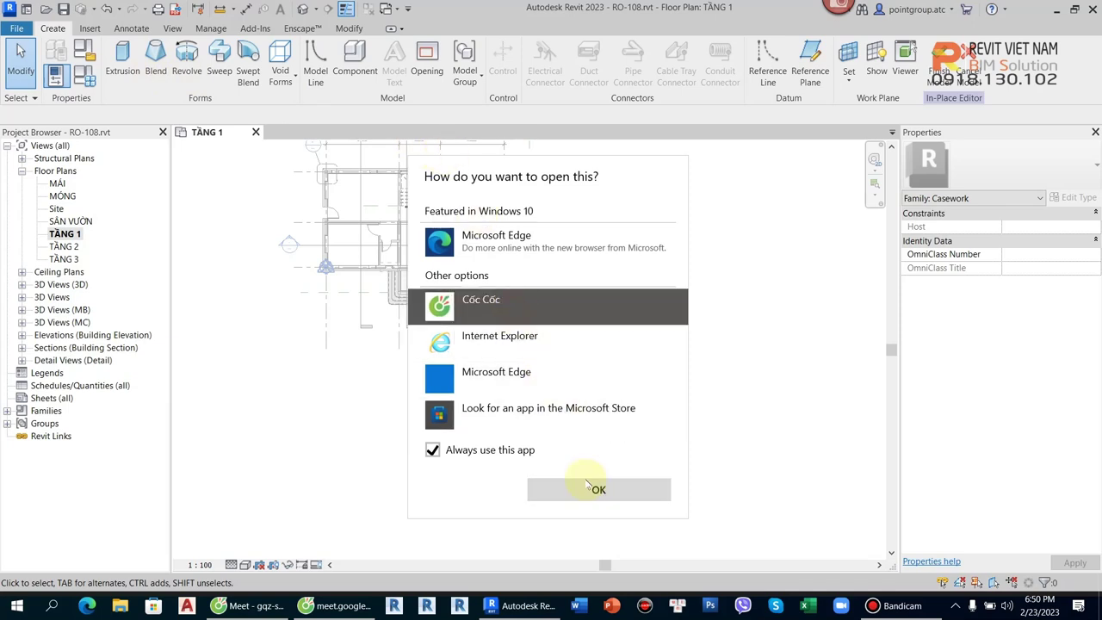
left_click(575, 489)
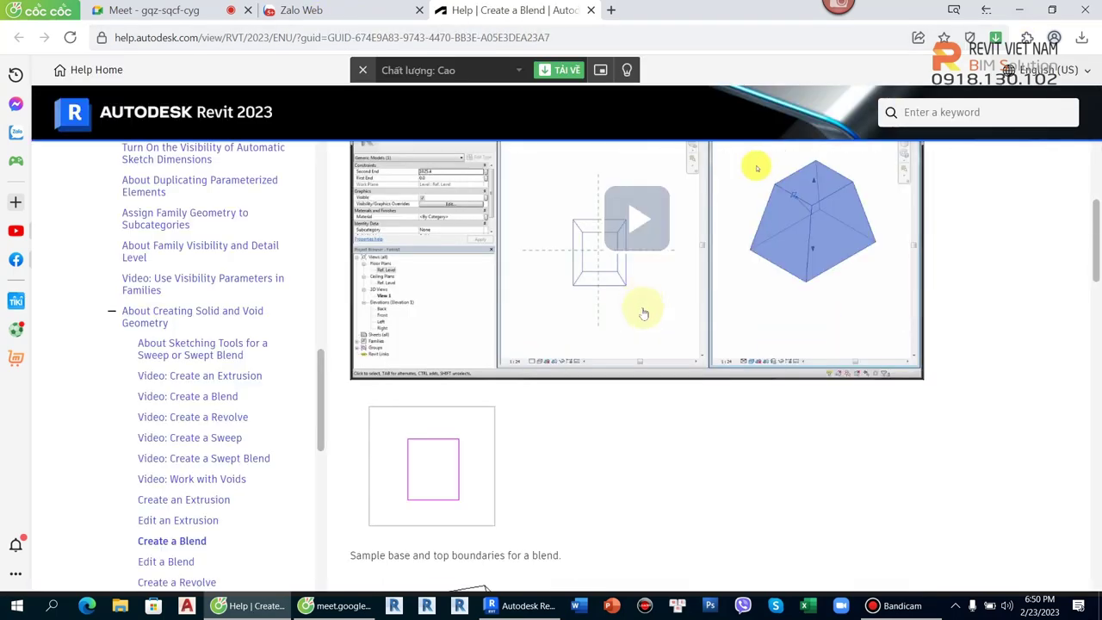
Scroll through the blend-creation steps on the Create a Blend help page
scroll(680, 378, "down", 5)
scroll(681, 395, "down", 5)
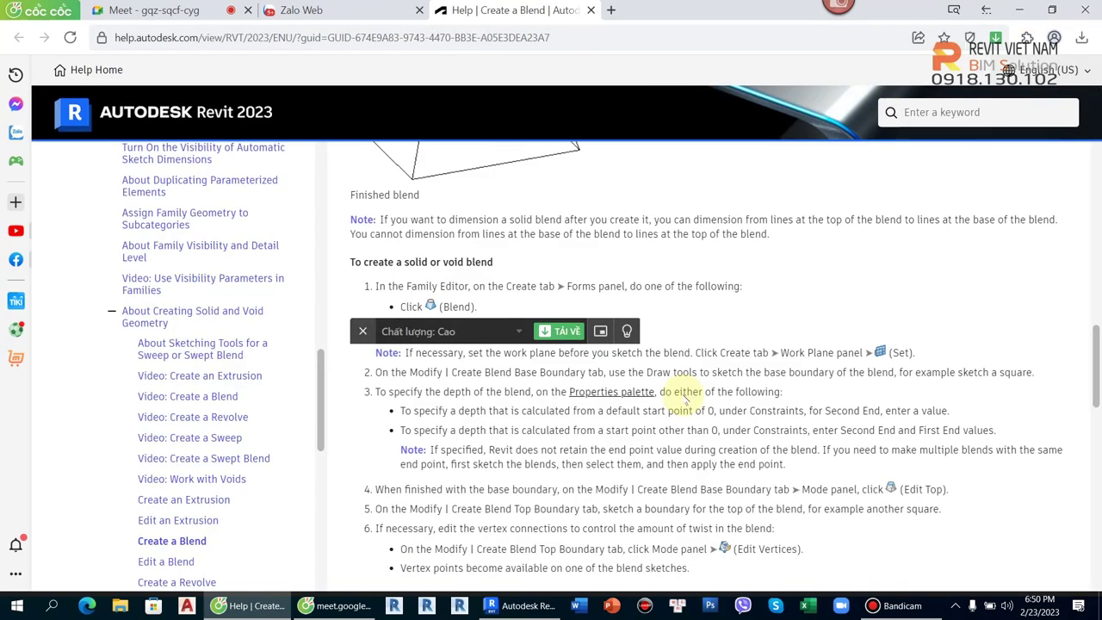
scroll(681, 398, "up", 5)
scroll(681, 400, "down", 5)
scroll(683, 400, "down", 3)
scroll(684, 401, "down", 3)
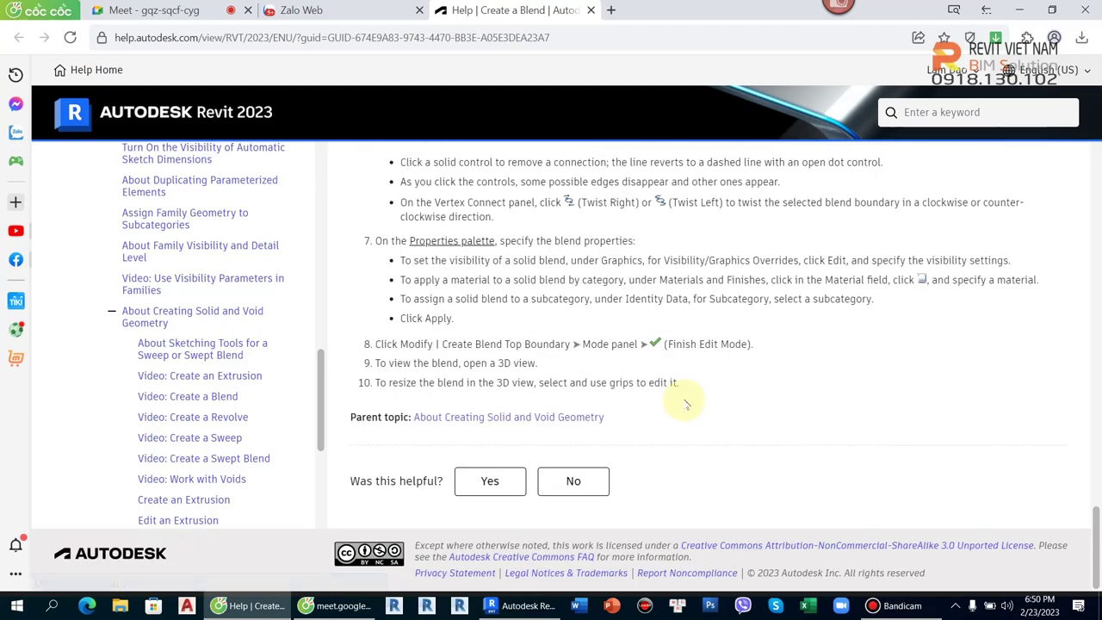
scroll(683, 400, "up", 5)
scroll(683, 400, "up", 5)
scroll(684, 400, "up", 5)
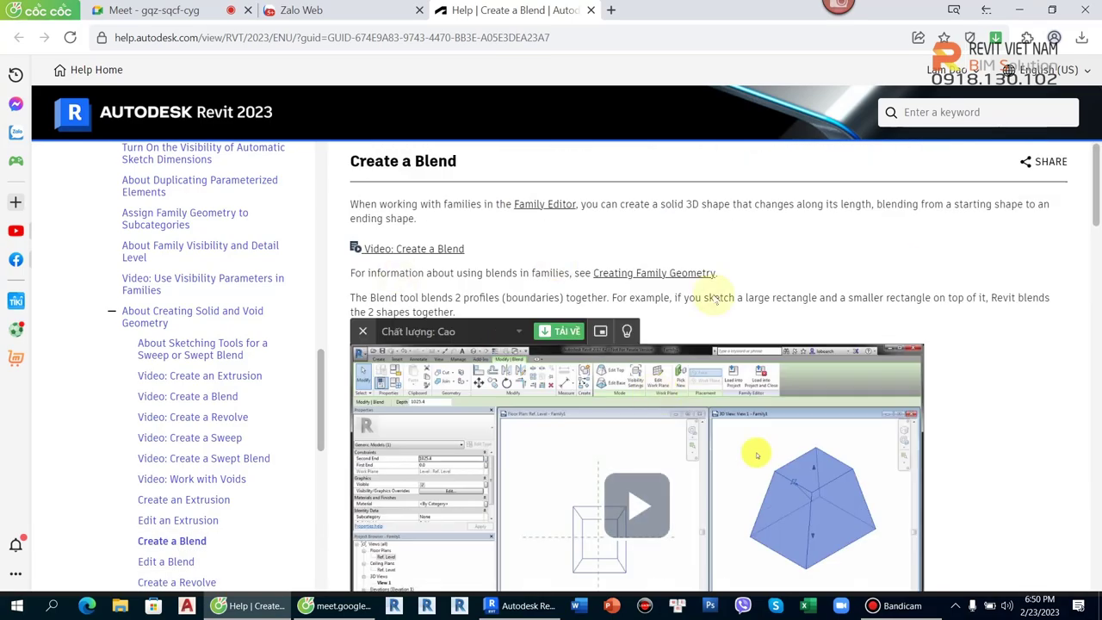
Return to the re-centred Revit floor plan and open then close the Void Forms list
left_click(1018, 10)
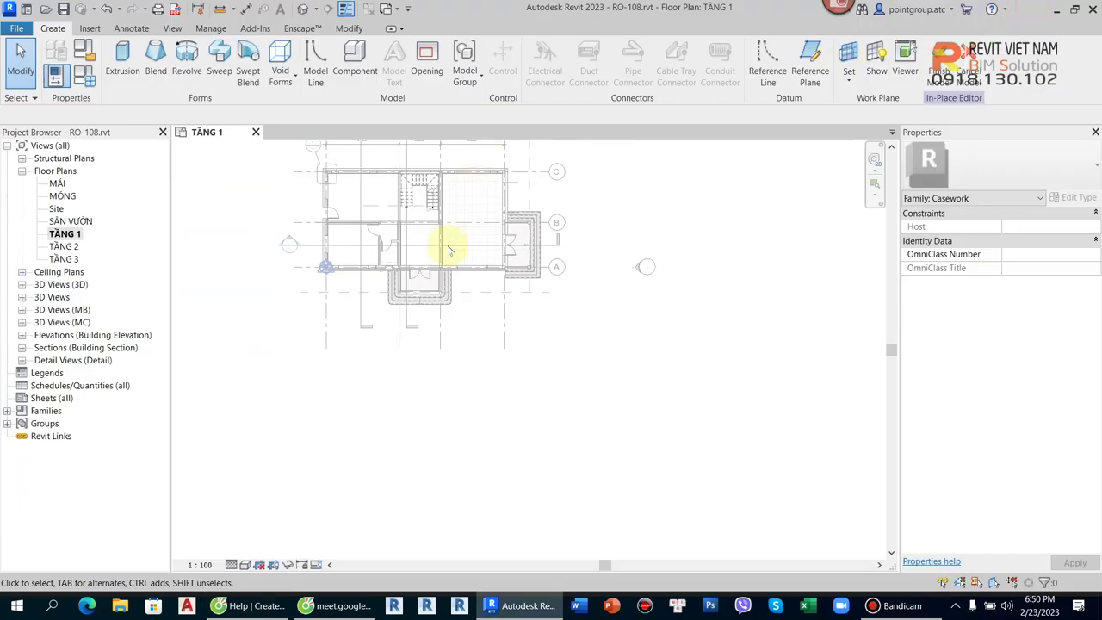
scroll(512, 319, "down", 2)
middle_click_drag(508, 317, 526, 359)
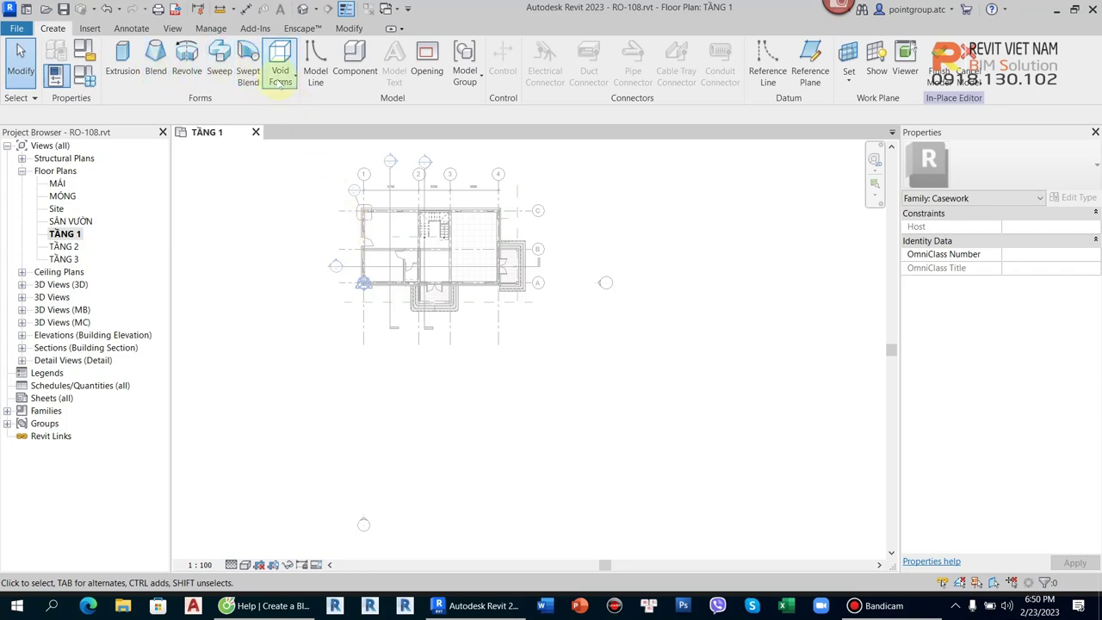
left_click(280, 74)
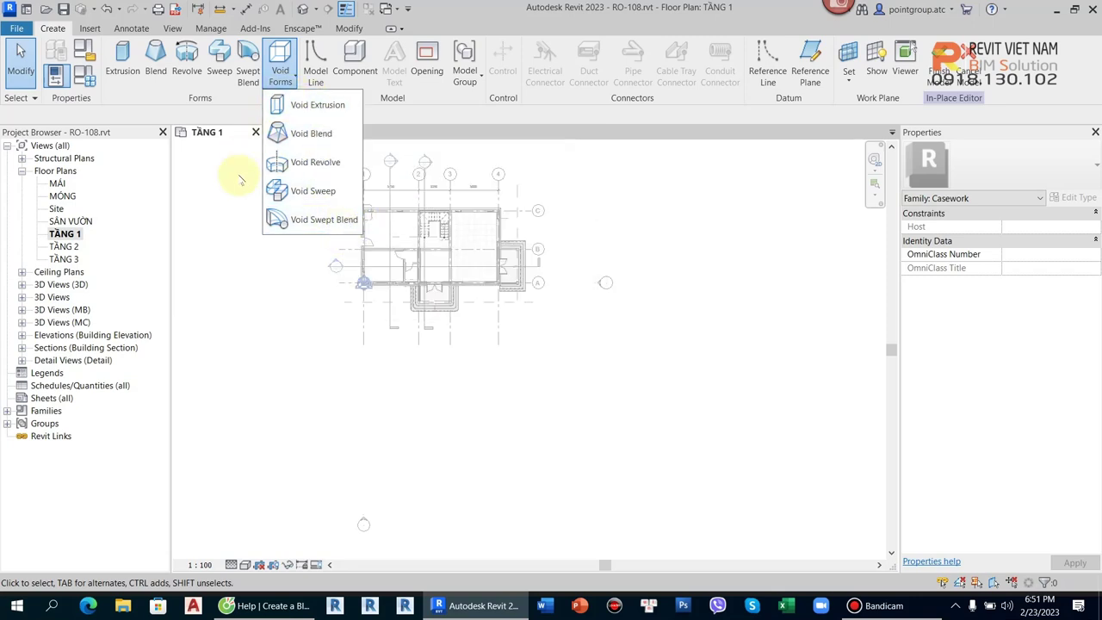
left_click(235, 179)
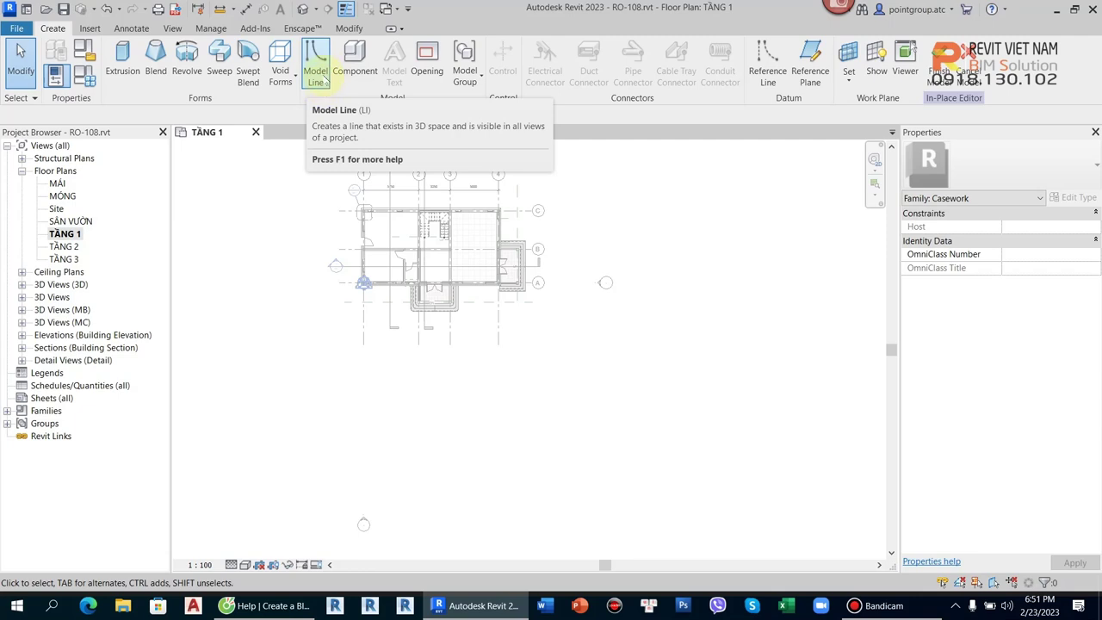
Start a model line and cancel it without drawing anything
left_click(325, 80)
left_click(566, 413)
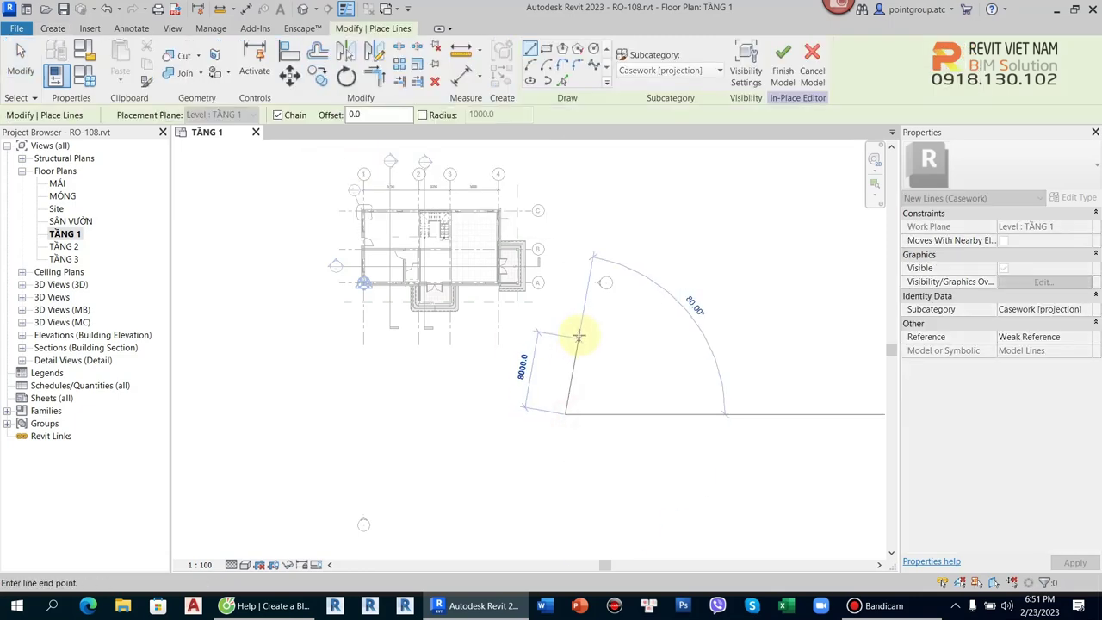
scroll(578, 335, "up", 3)
key("Escape")
key("Escape")
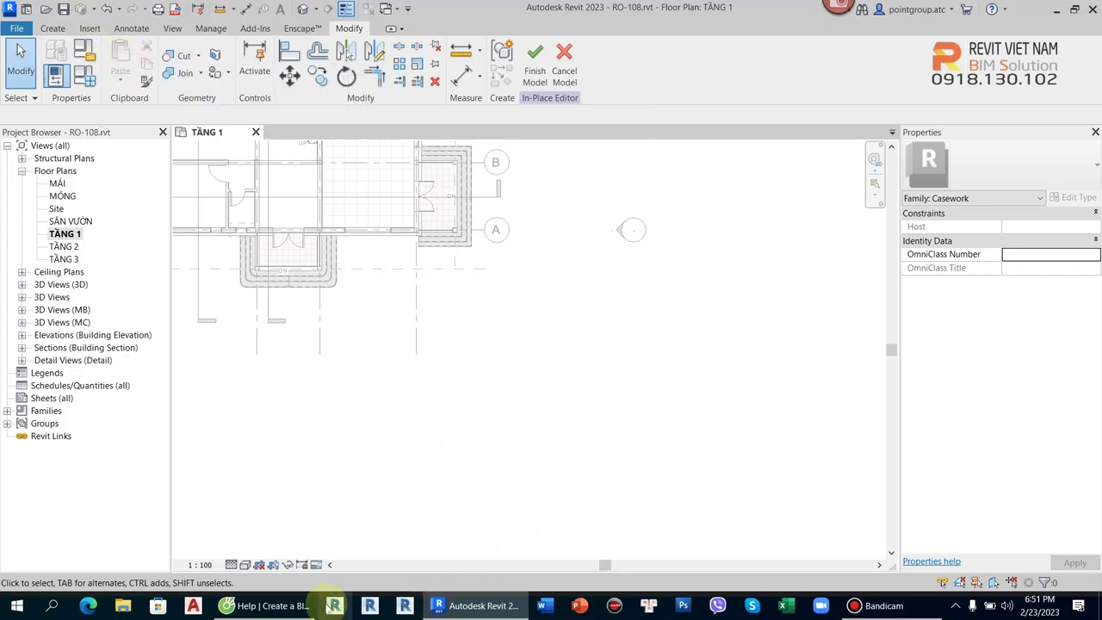
Present the Revit window in the Google Meet call
left_click(273, 605)
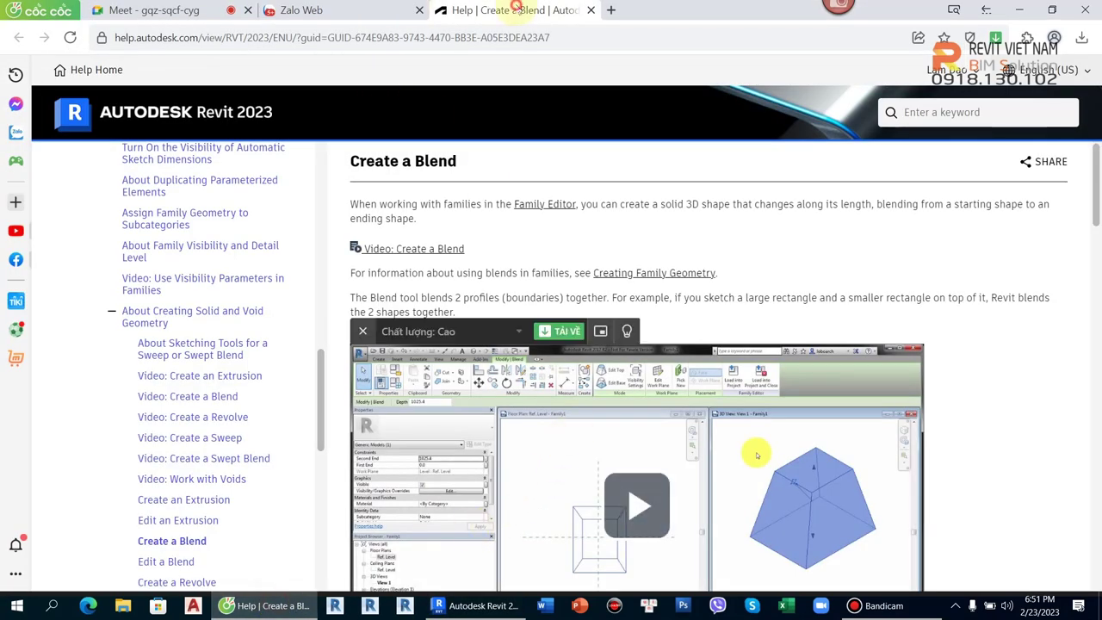
left_click(200, 12)
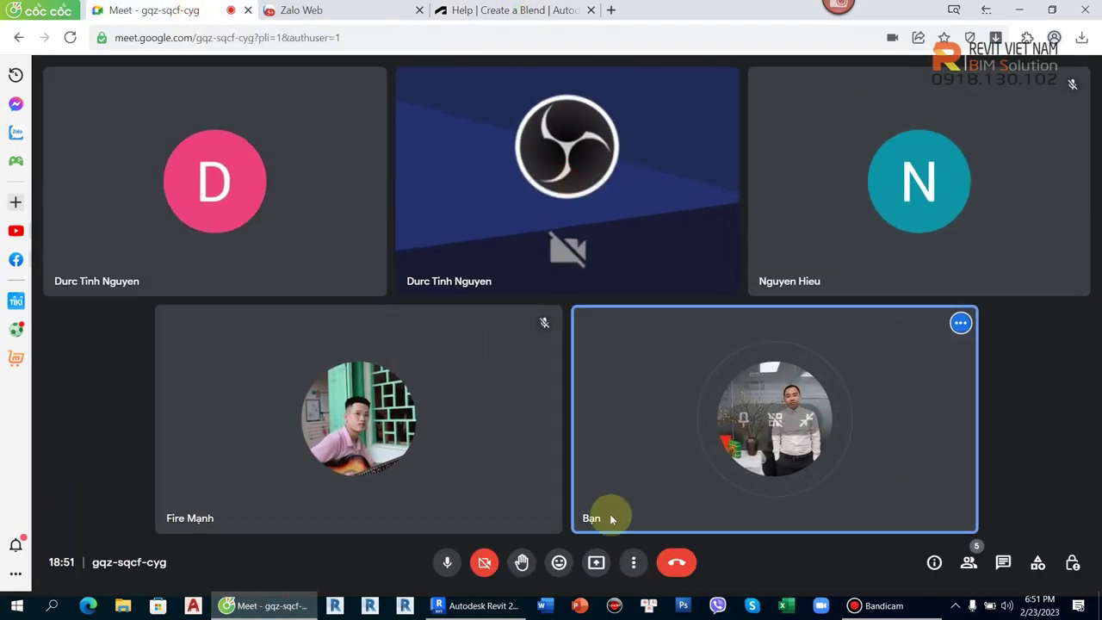
left_click(596, 562)
left_click(652, 490)
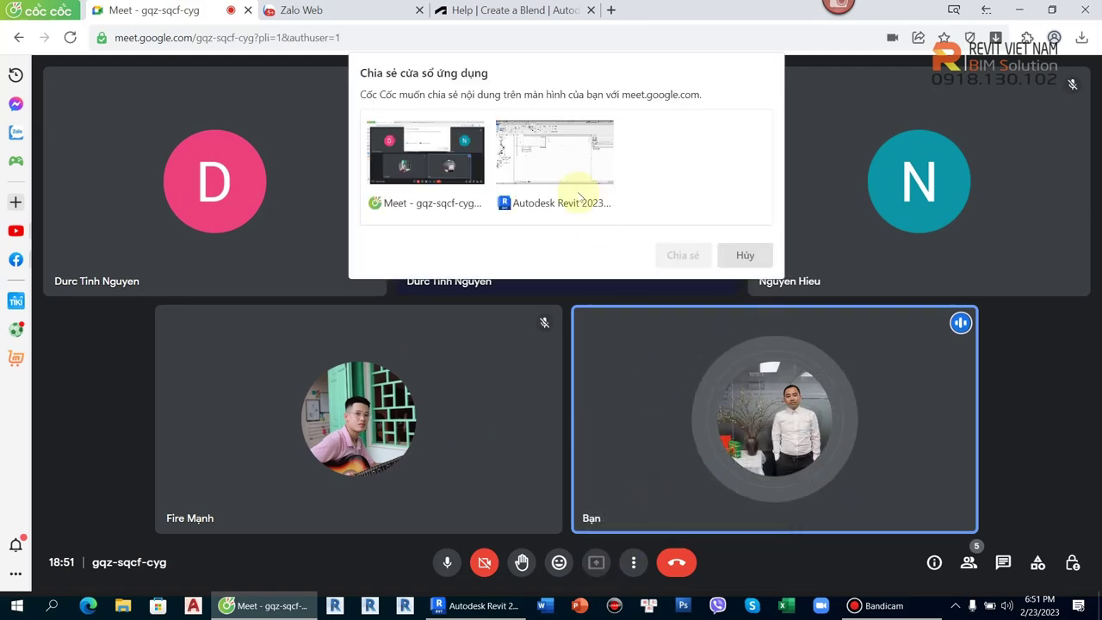
left_click(561, 168)
left_click(681, 256)
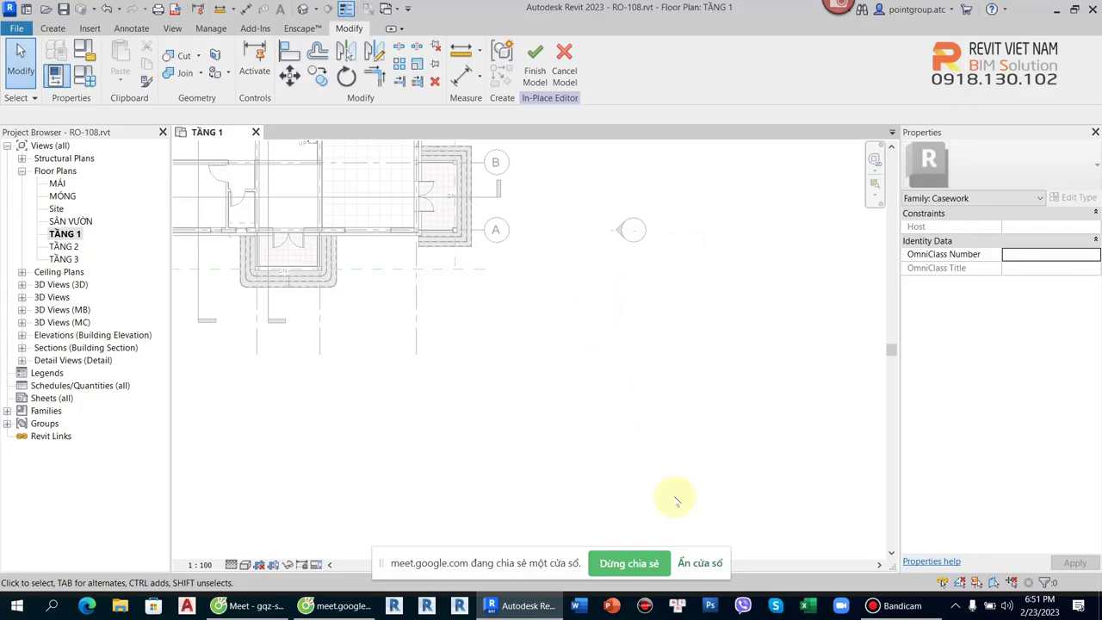
left_click(699, 564)
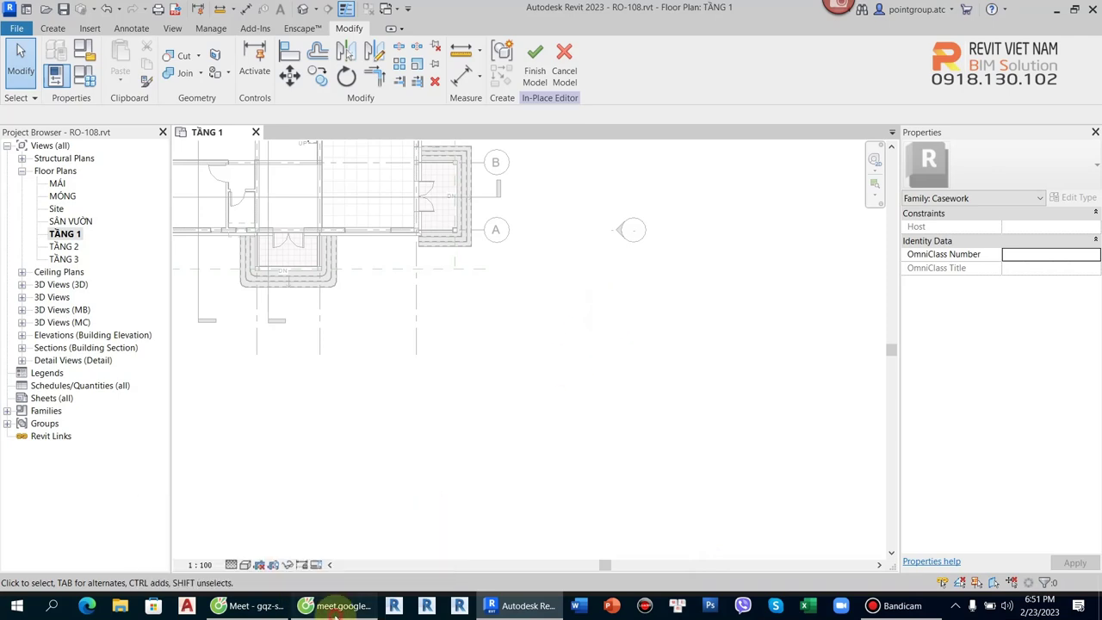
left_click(700, 561)
scroll(578, 345, "down", 3)
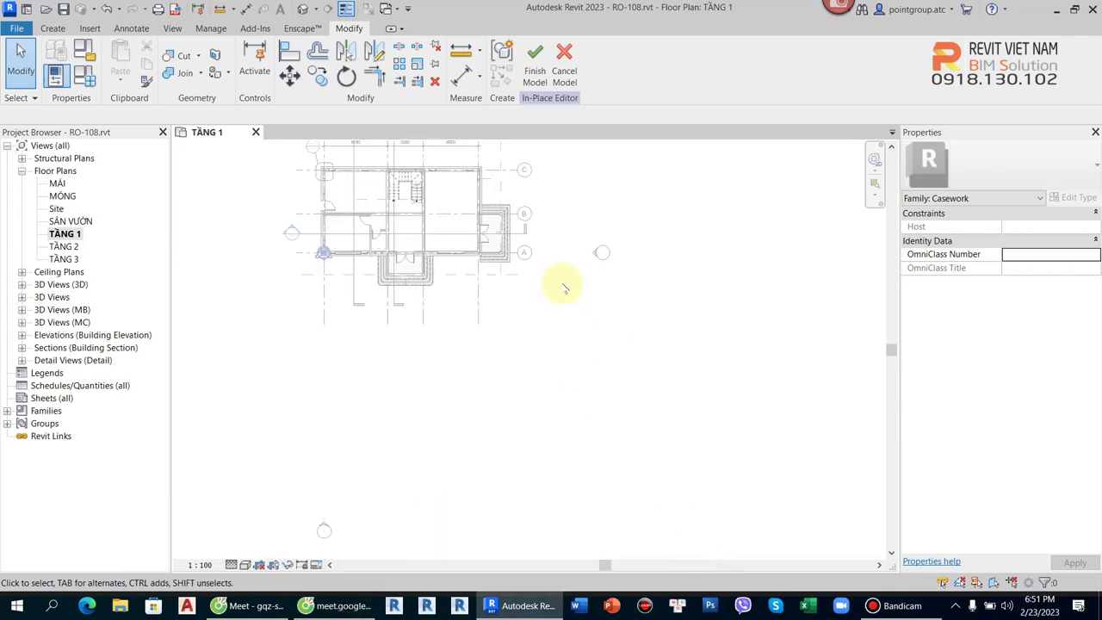
left_click(53, 28)
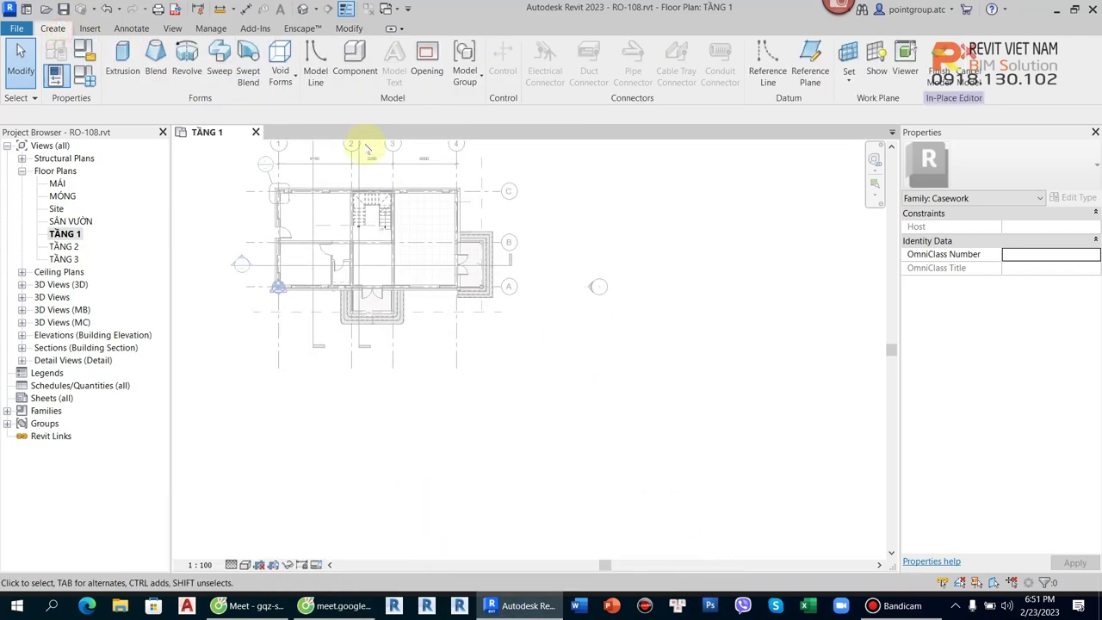
left_click(354, 73)
key("Escape")
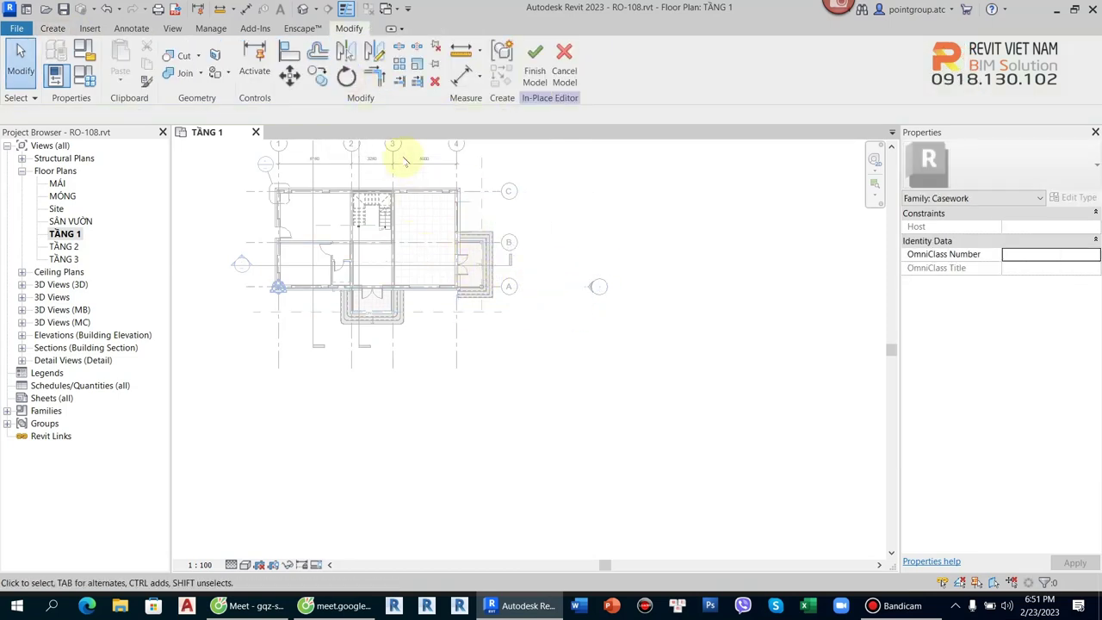
left_click(54, 28)
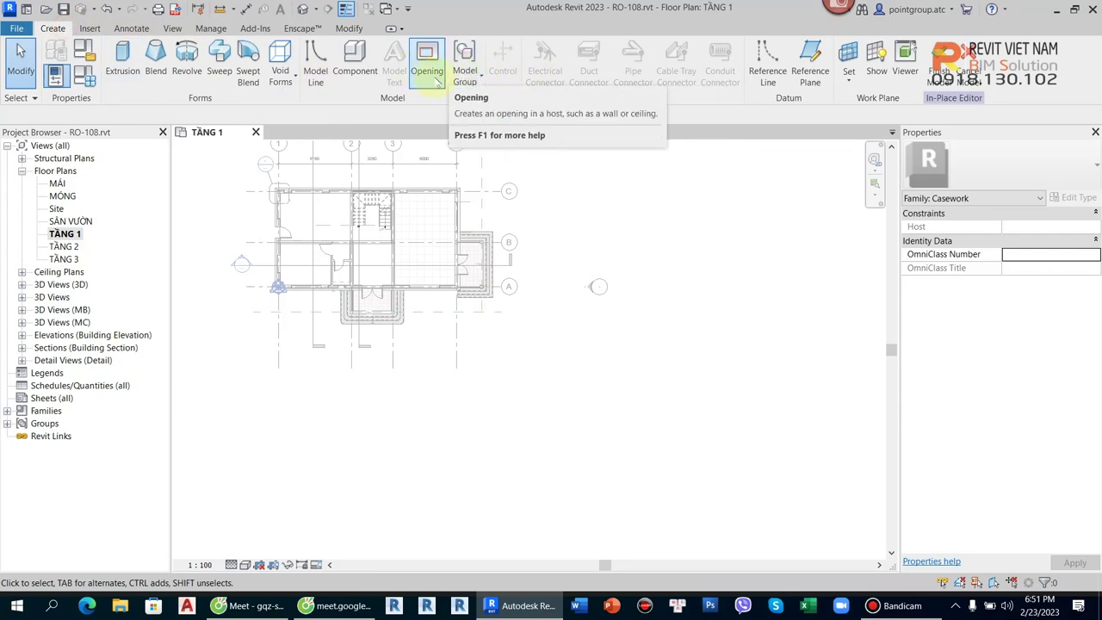
left_click(465, 69)
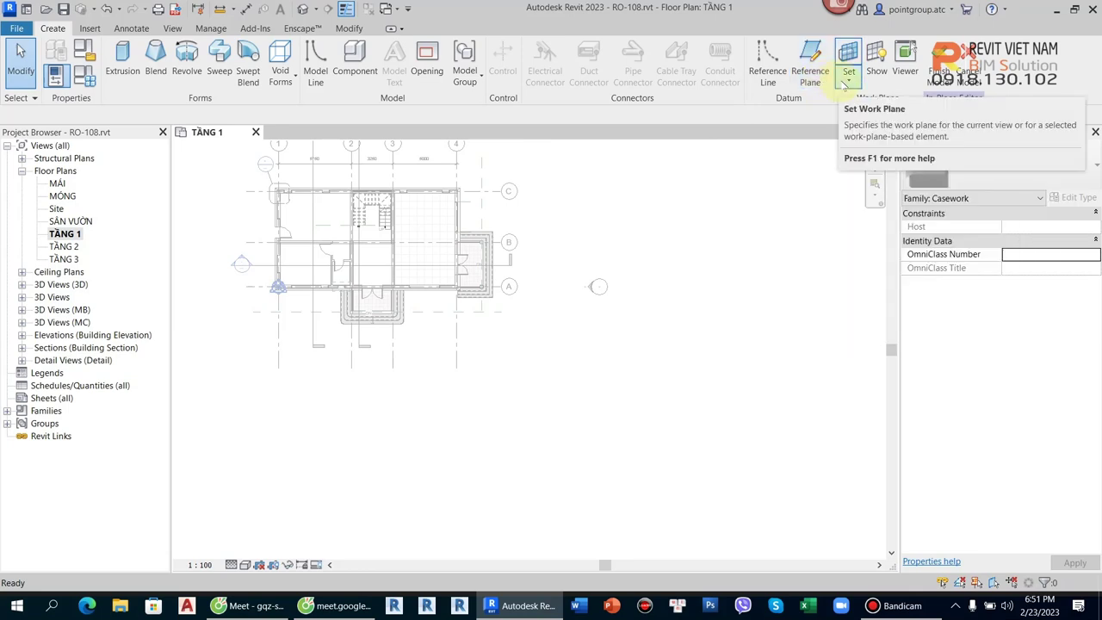
left_click(848, 81)
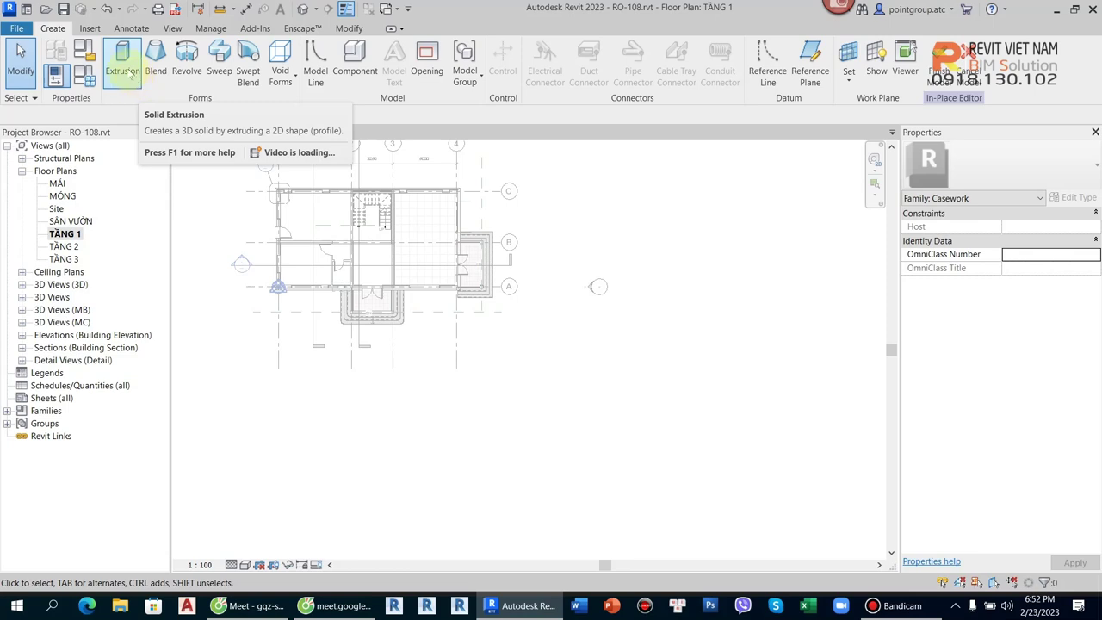
left_click(127, 72)
Draw a 3000 × 2000 rectangle as the extrusion sketch and finish edit mode
left_click(316, 226)
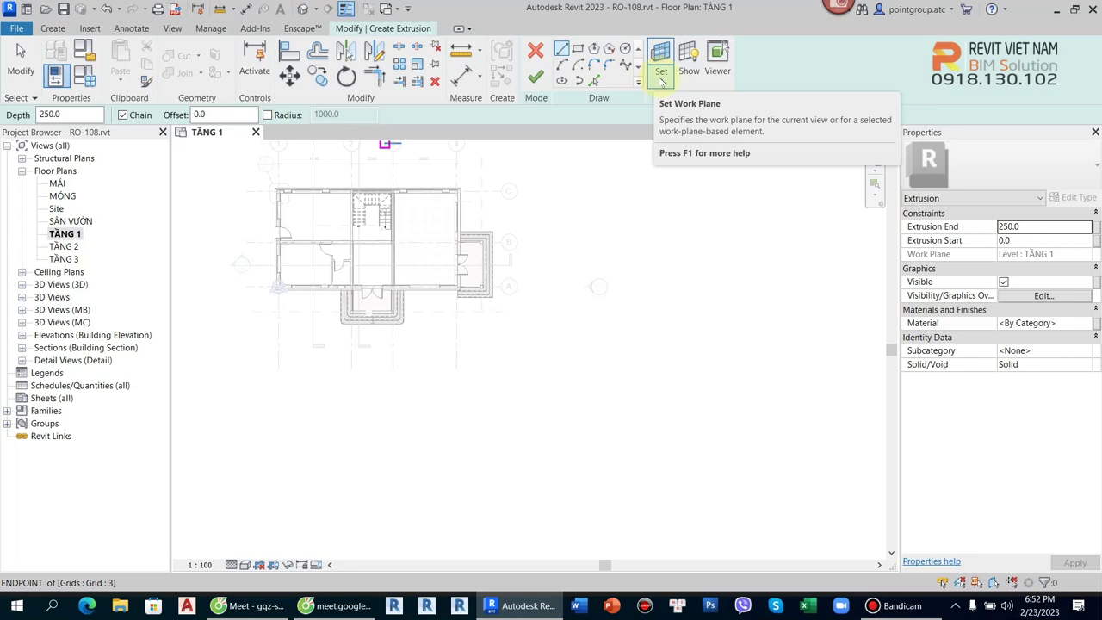
scroll(542, 379, "up", 2)
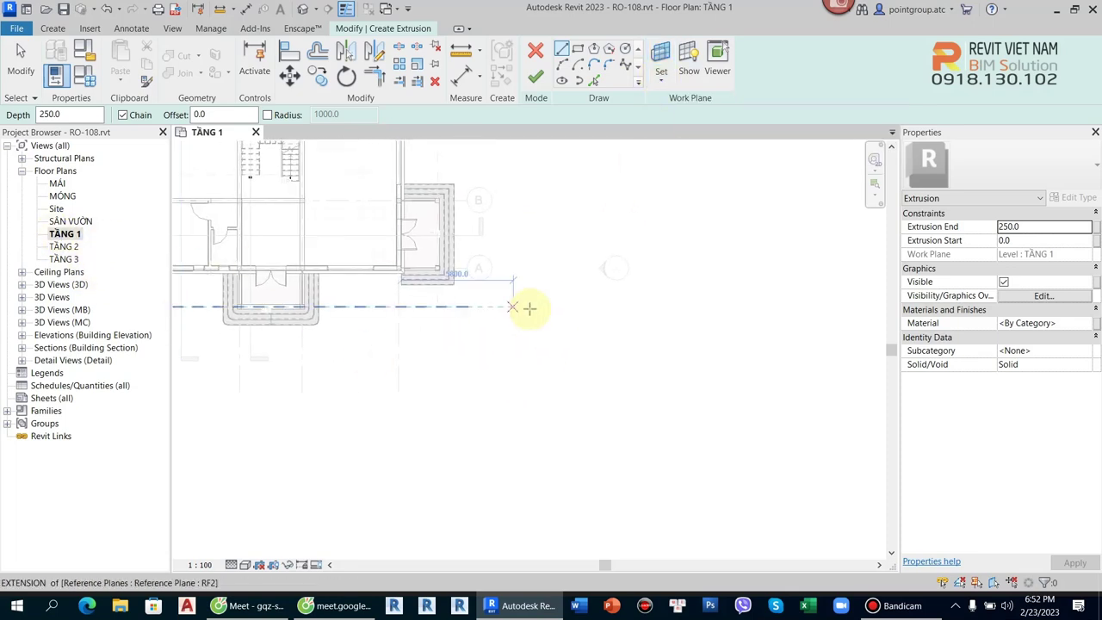
left_click(577, 49)
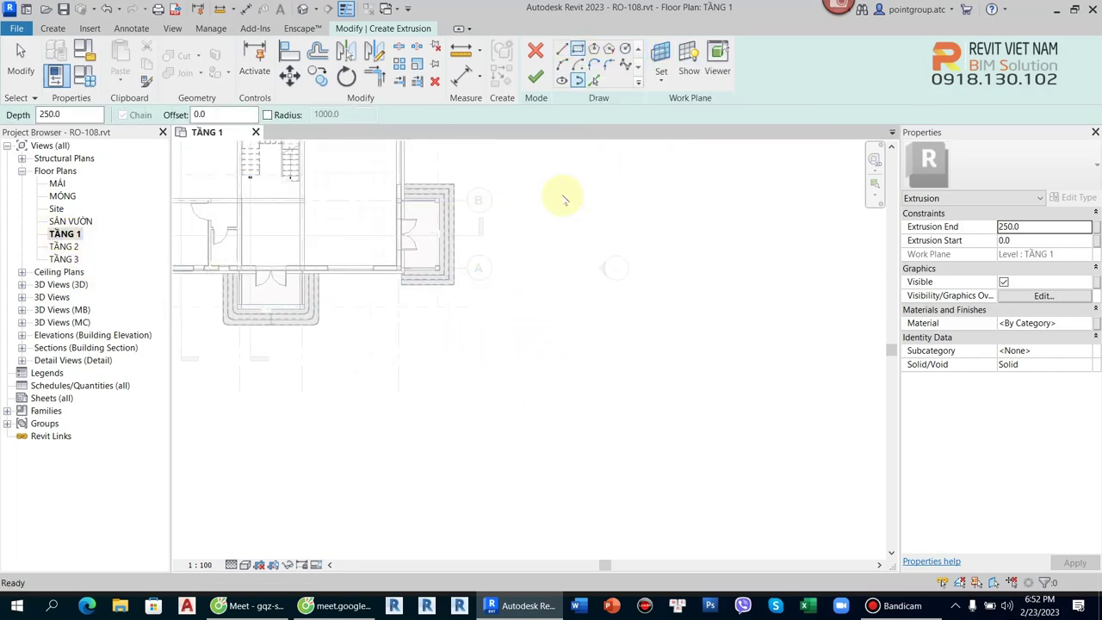
left_click(551, 331)
left_click(598, 388)
scroll(580, 386, "up", 2)
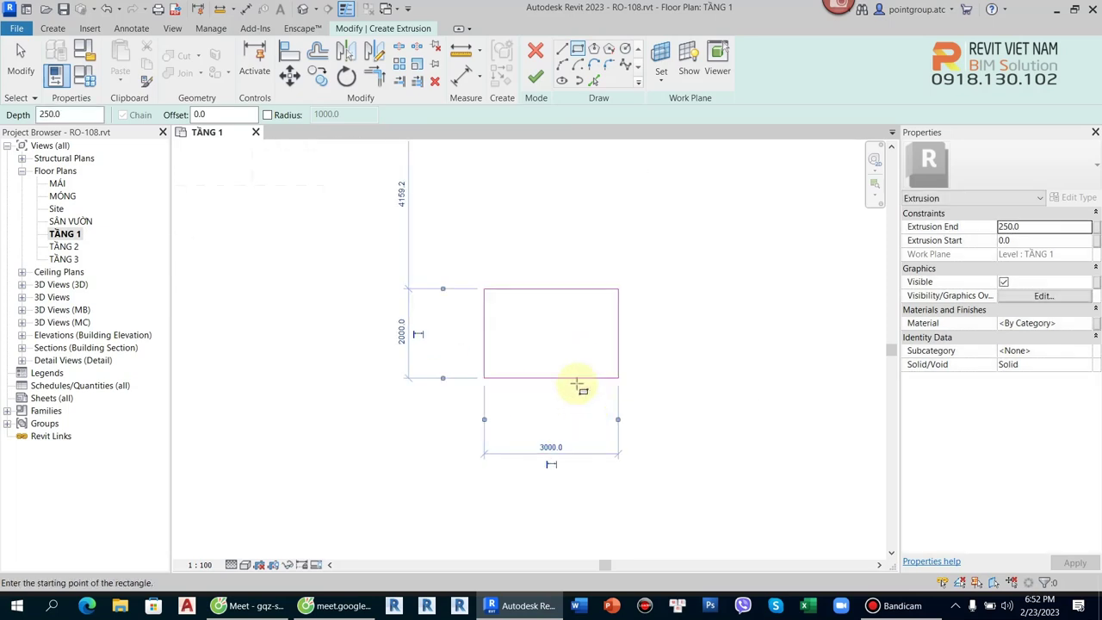
scroll(568, 350, "up", 1)
middle_click_drag(569, 350, 548, 356)
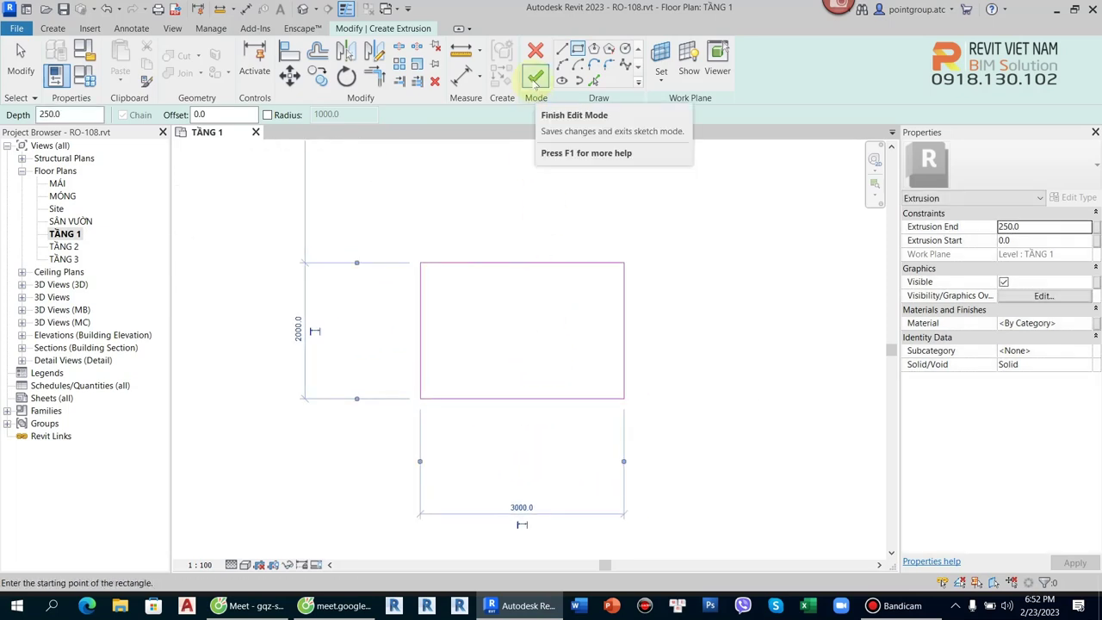
left_click(536, 79)
Open the default 3D view and select the rectangular extrusion
left_click(302, 8)
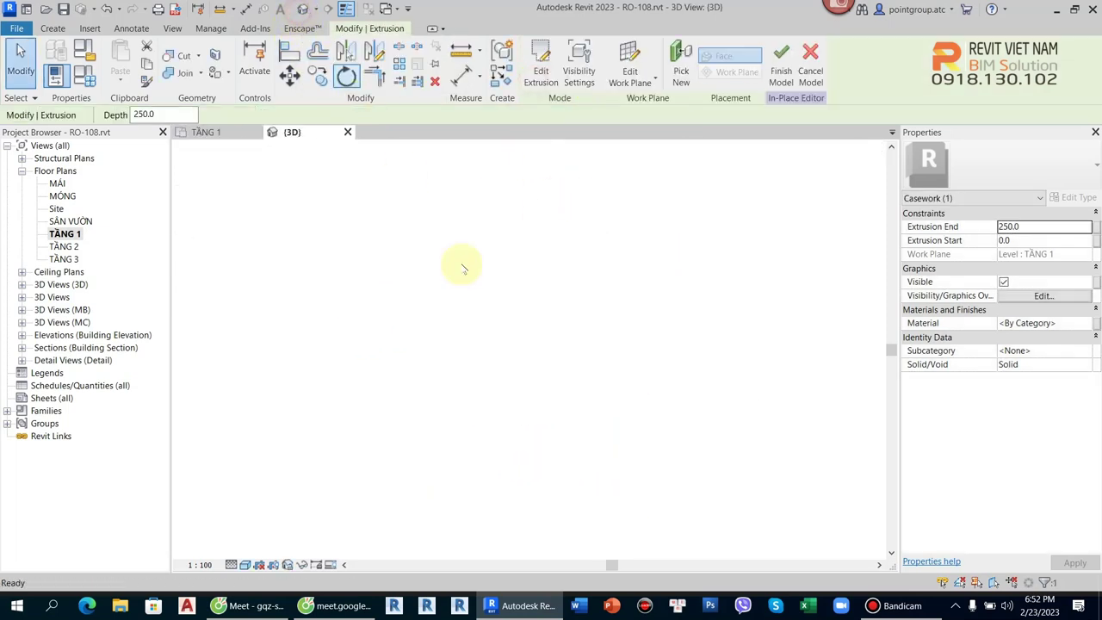
scroll(598, 494, "up", 4)
scroll(509, 501, "up", 1)
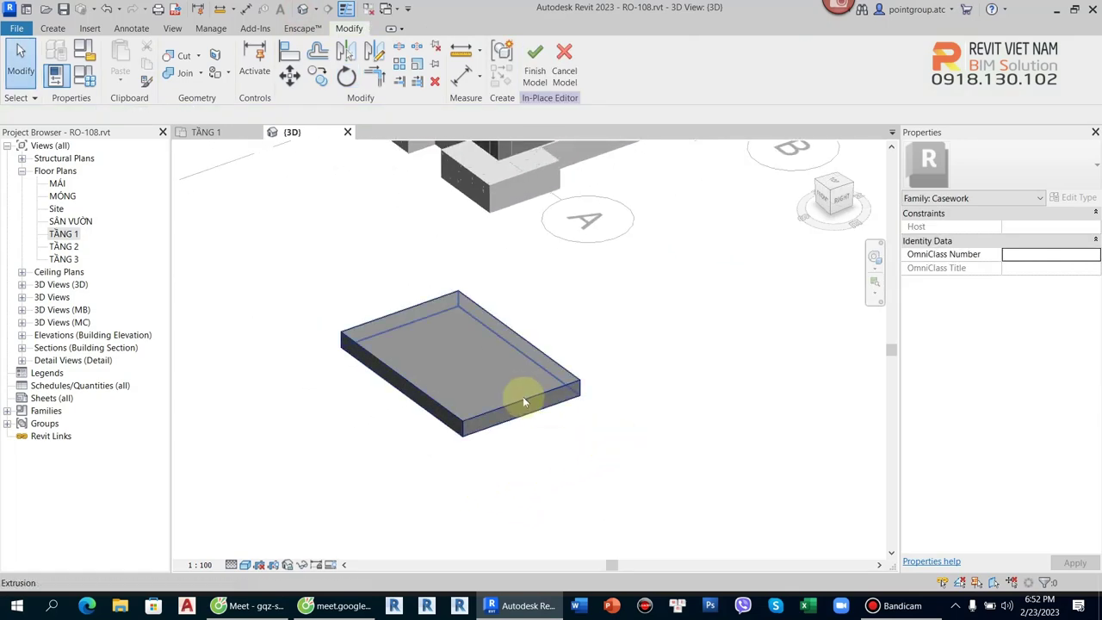
left_click(523, 400)
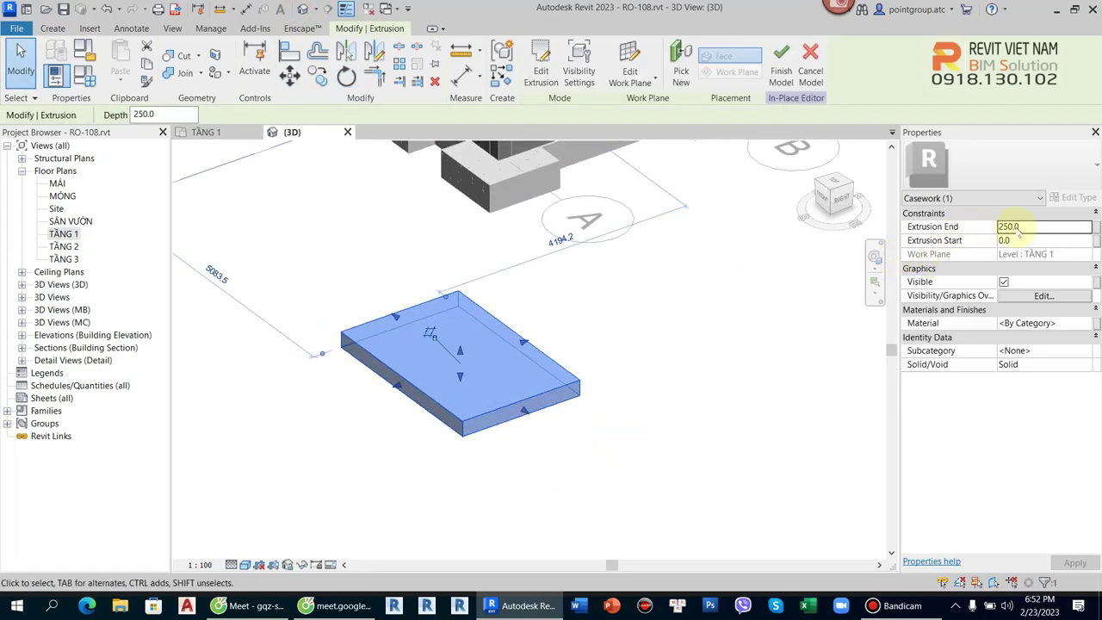
Set the extrusion's Extrusion End to 1000 and Extrusion Start to 0
left_click(1049, 227)
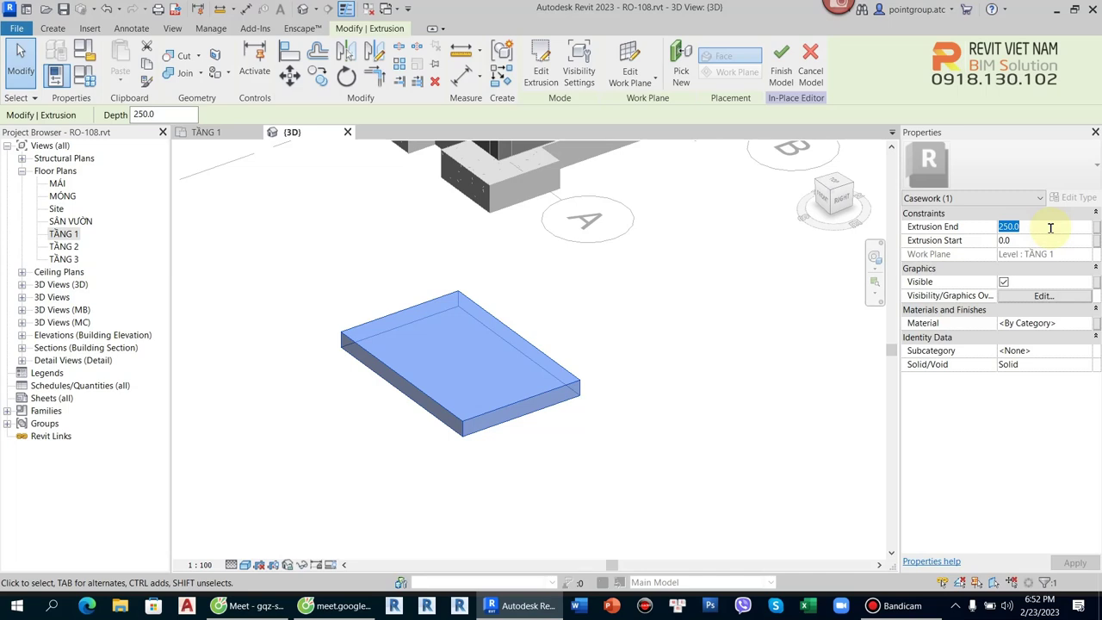
type("100")
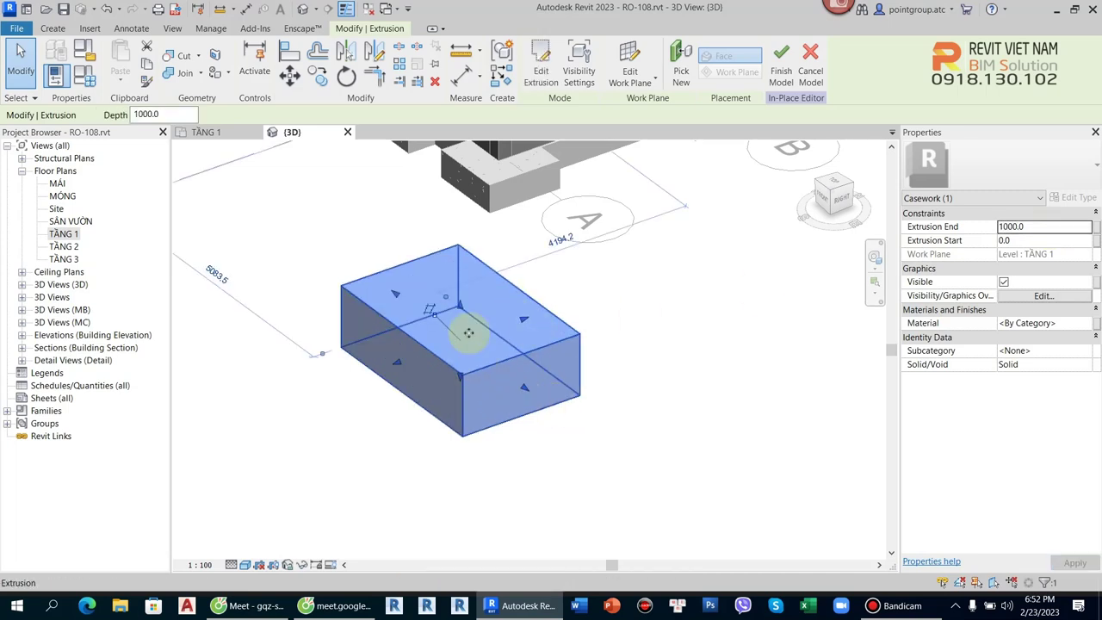
left_click(1022, 240)
type("-1000")
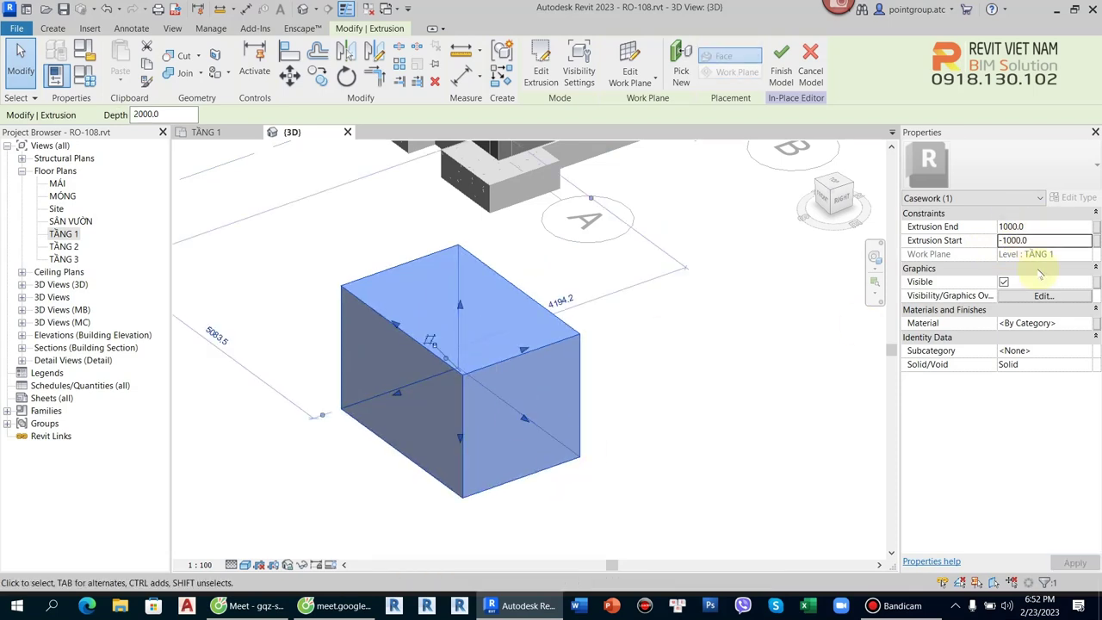
left_click(1039, 240)
type("0")
key("Return")
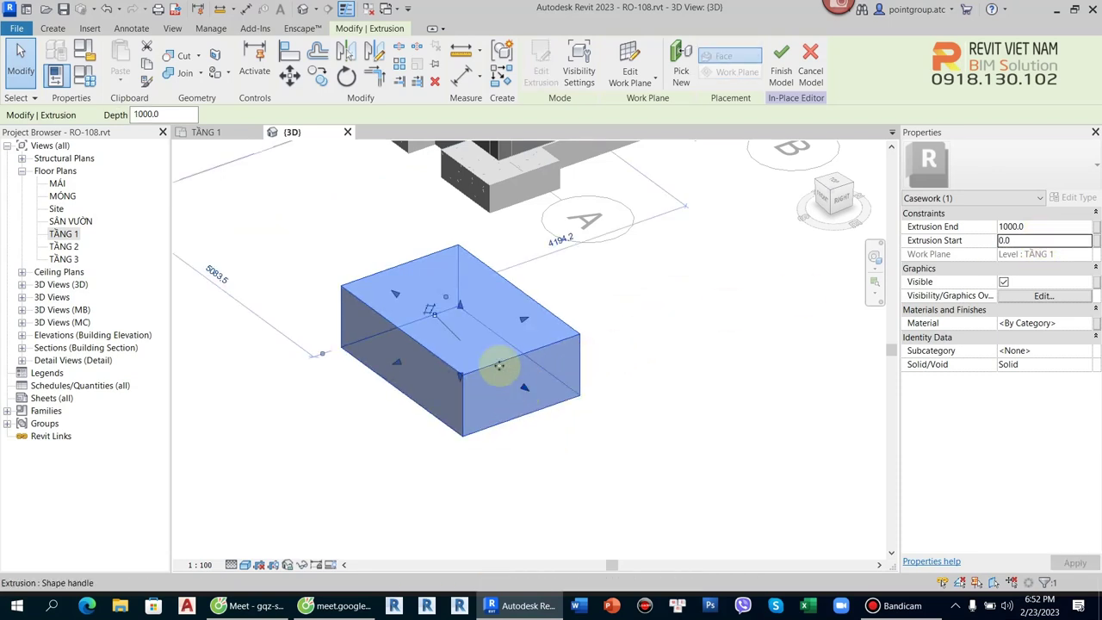
left_click(1040, 227)
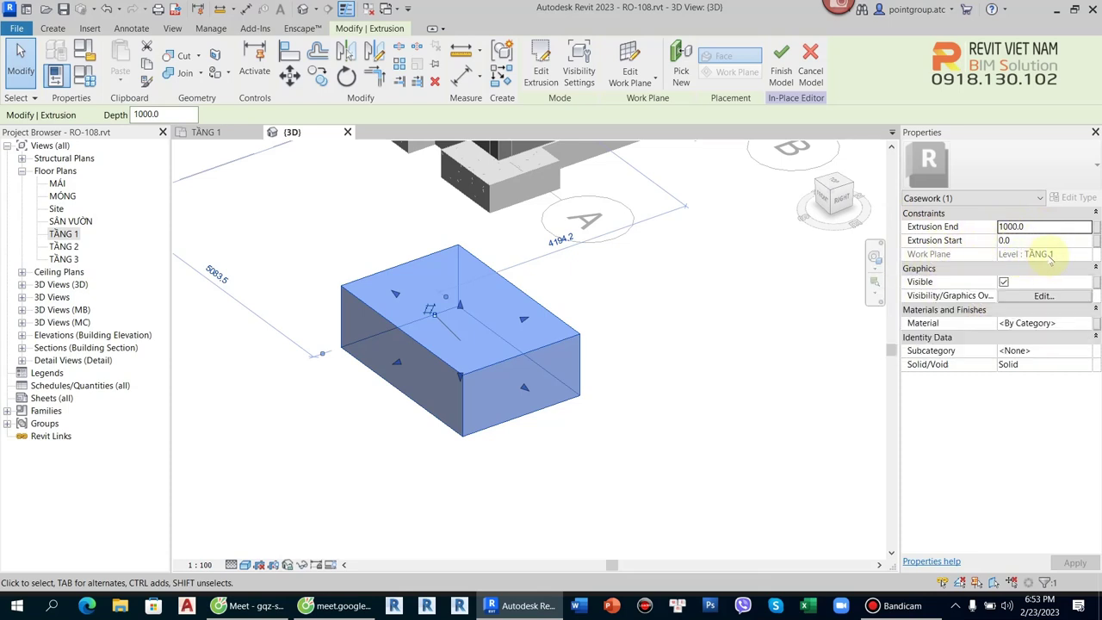
left_click(654, 79)
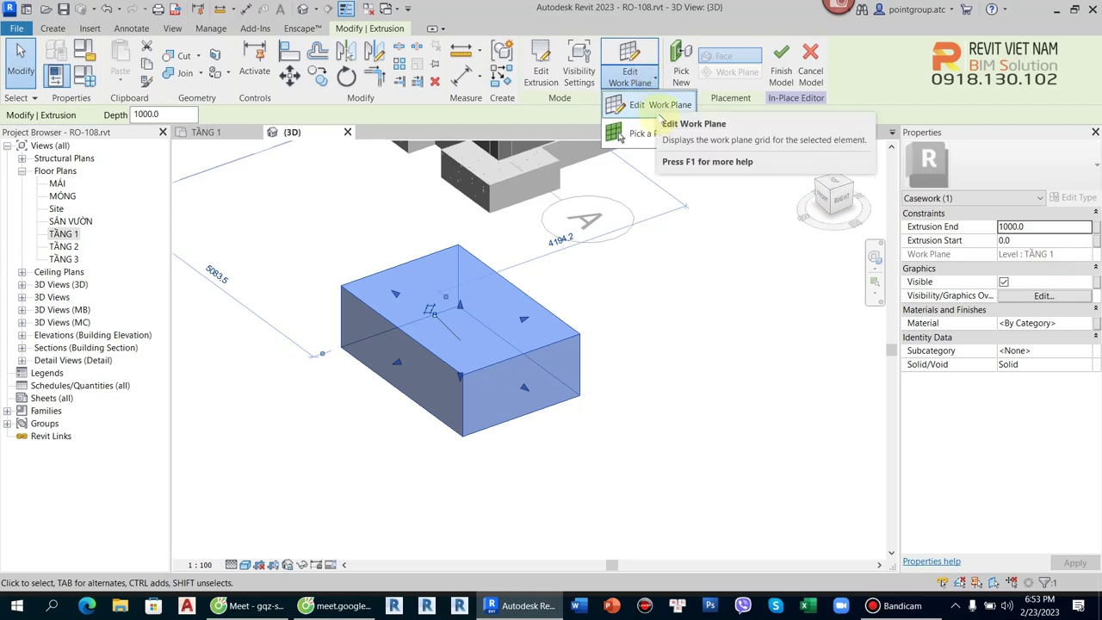
left_click(641, 104)
left_click(644, 301)
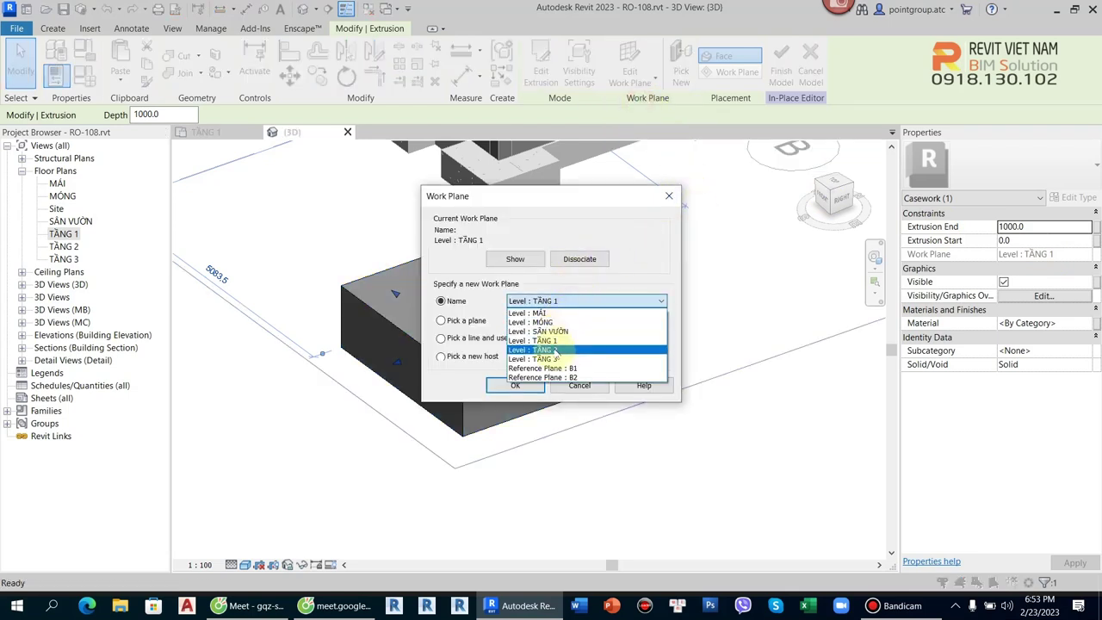
left_click(554, 353)
key("Return")
scroll(571, 315, "down", 3)
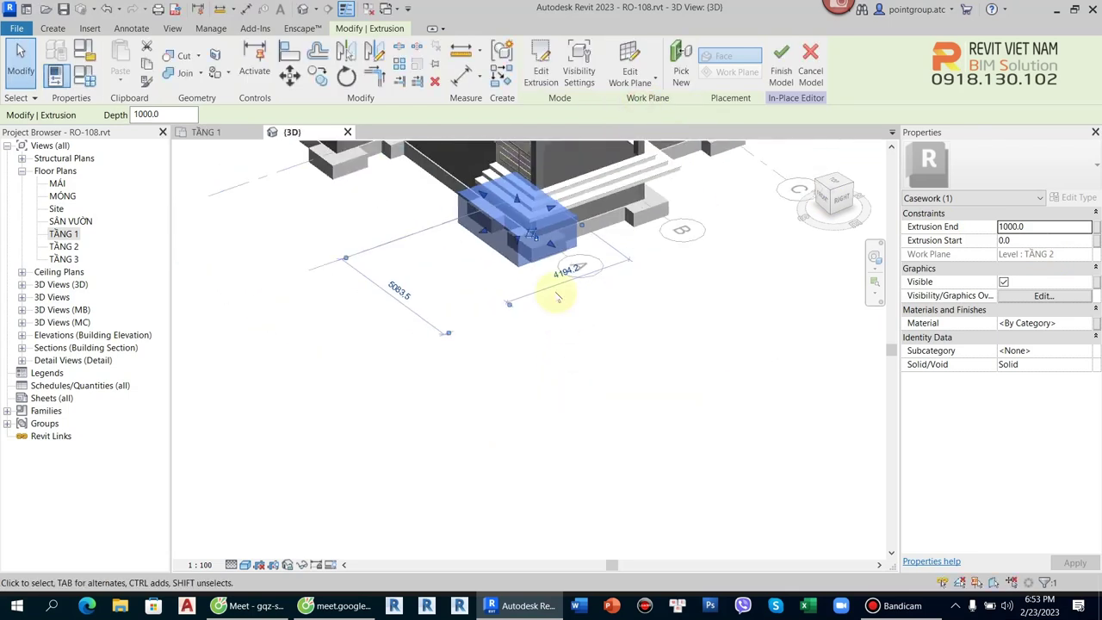
left_click(631, 65)
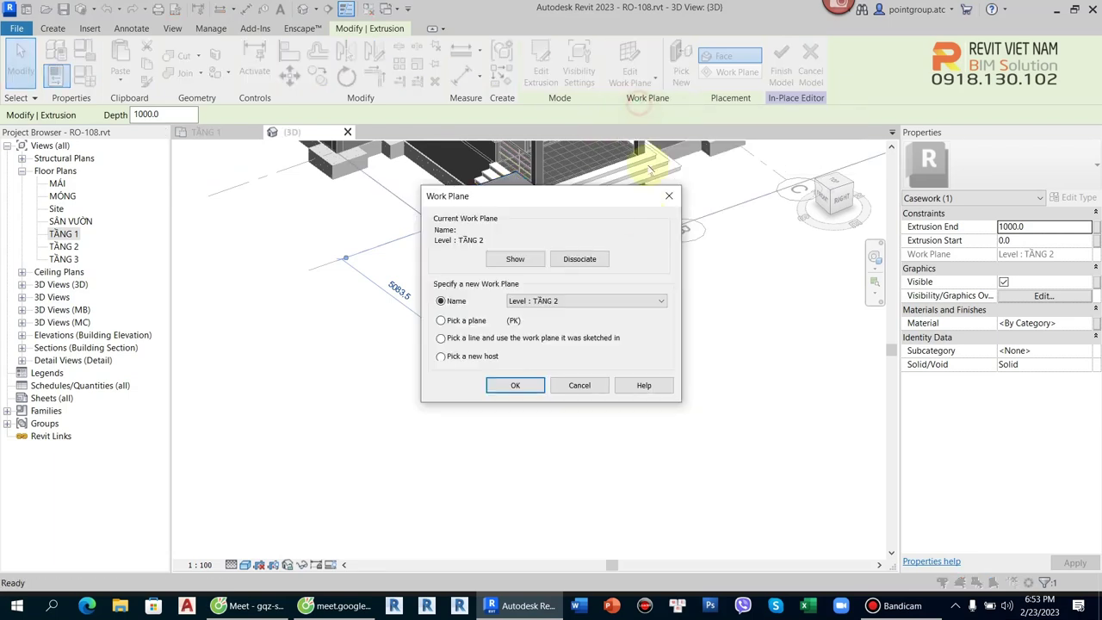
left_click(566, 298)
left_click(561, 337)
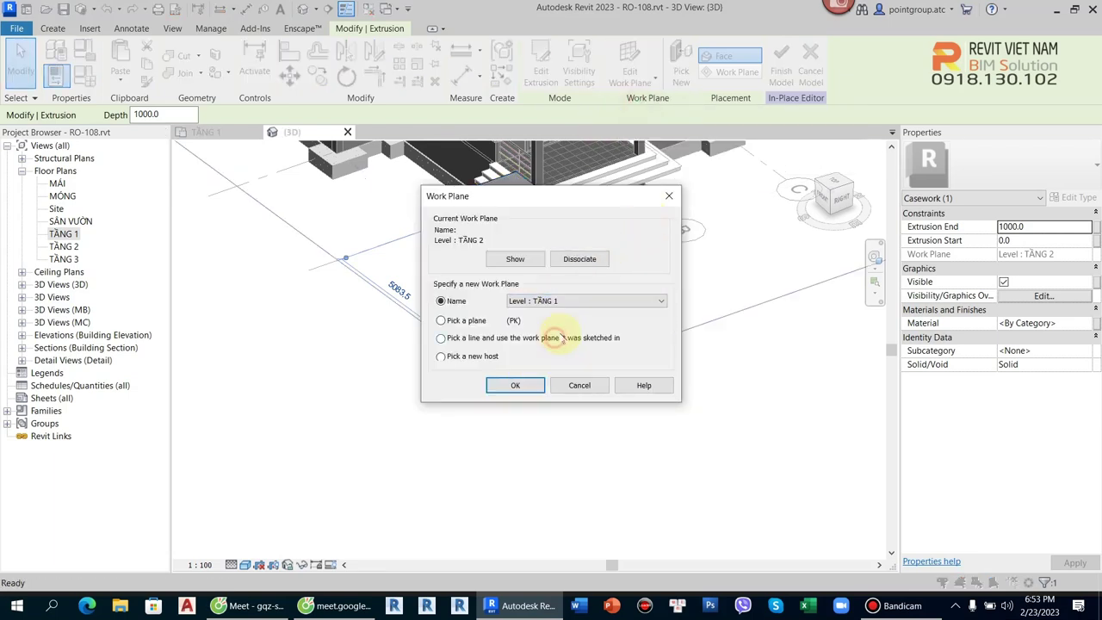
left_click(515, 385)
scroll(602, 362, "up", 3)
left_click(590, 372)
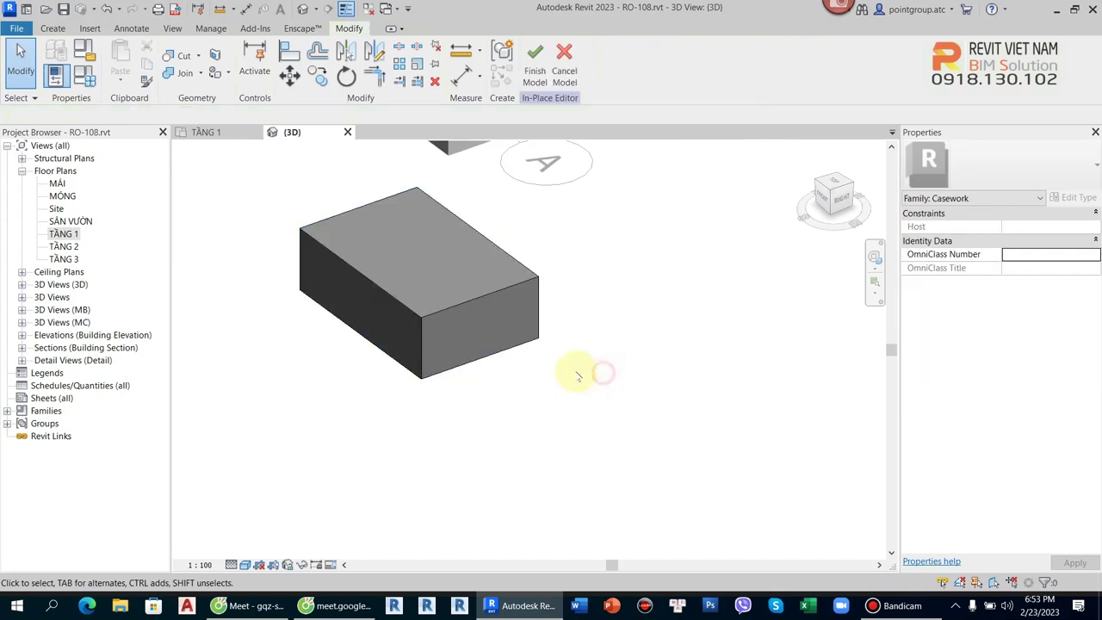
left_click(570, 307)
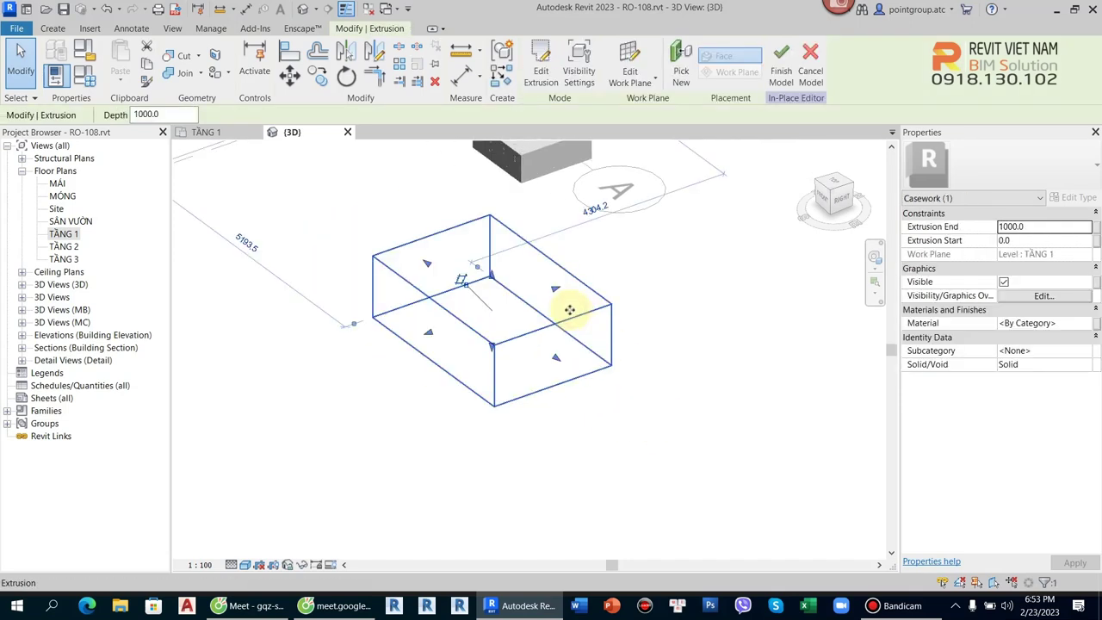
left_click(542, 82)
left_click(588, 341)
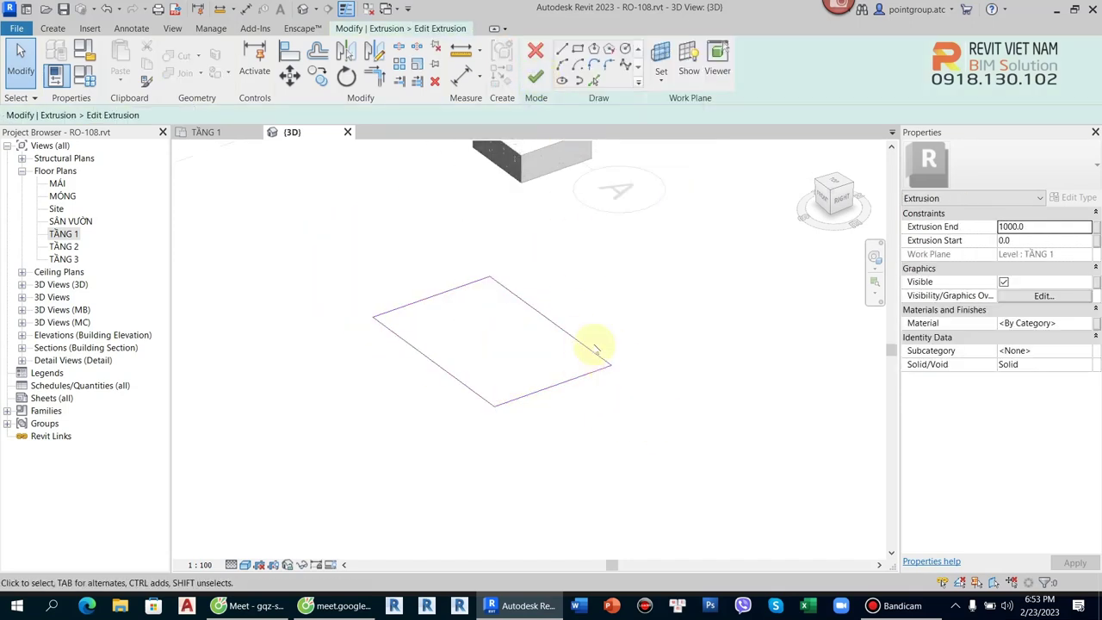
left_click(608, 65)
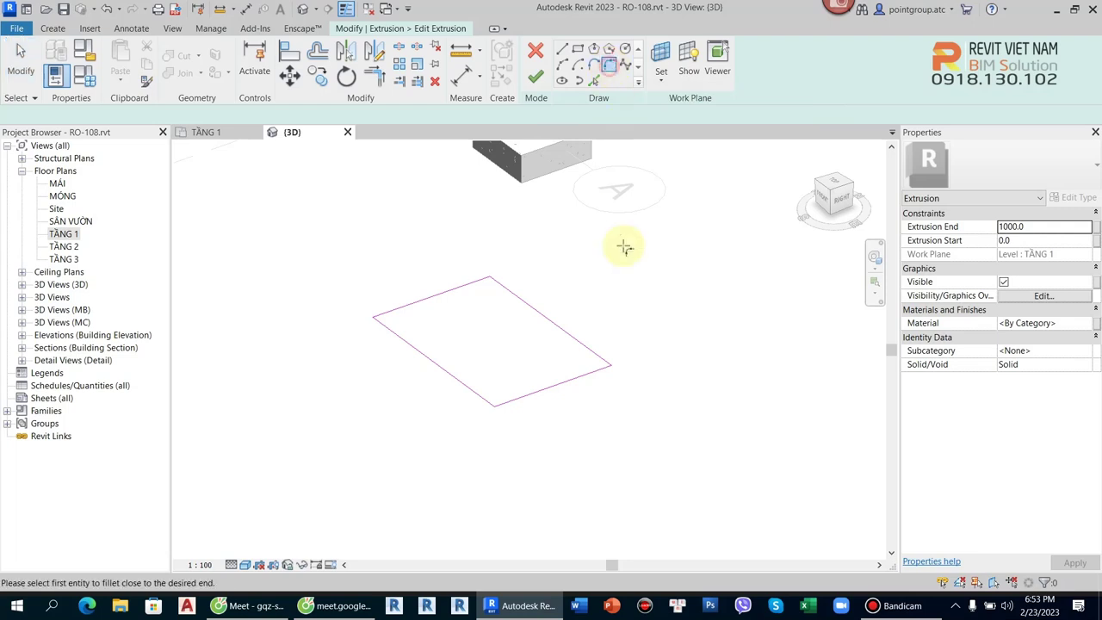
left_click(590, 362)
left_click(412, 339)
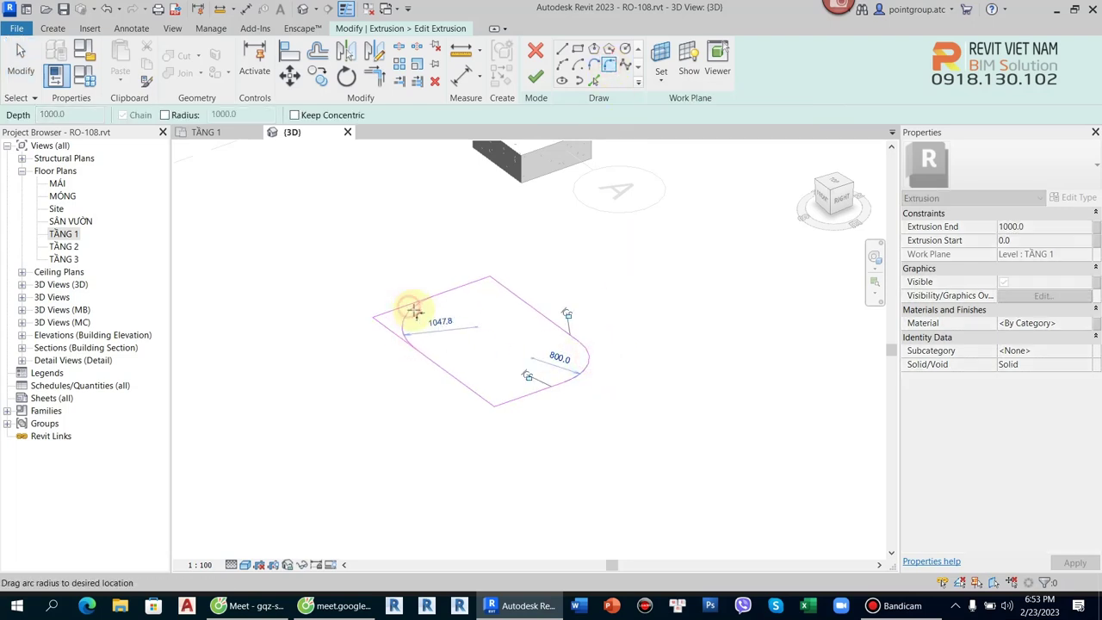
left_click(533, 83)
left_click(627, 288)
scroll(627, 288, "up", 1)
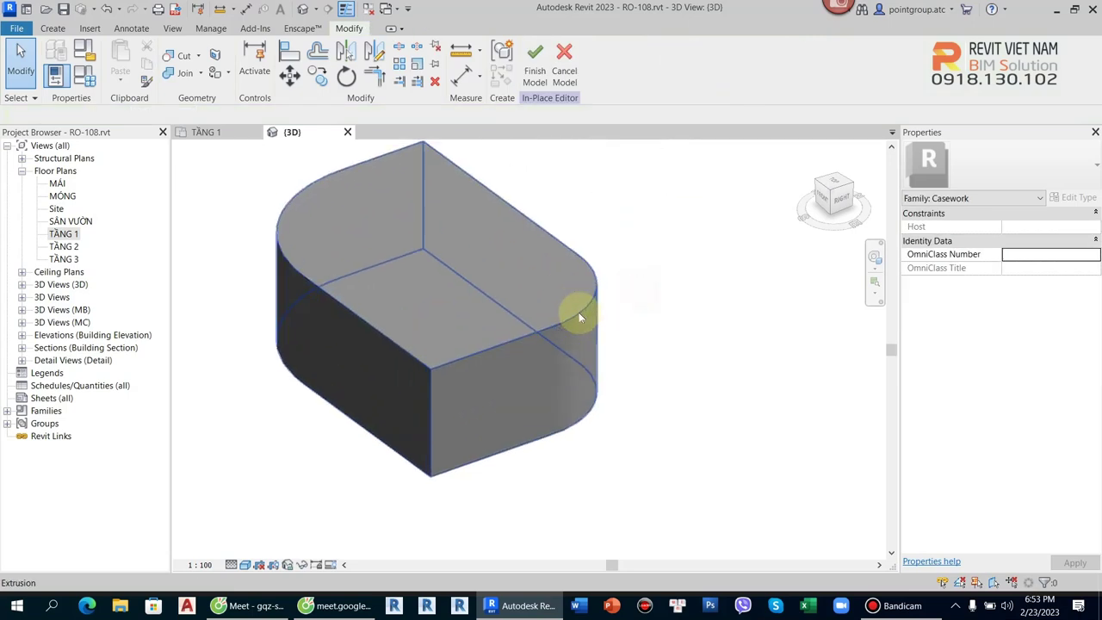
left_click(552, 329)
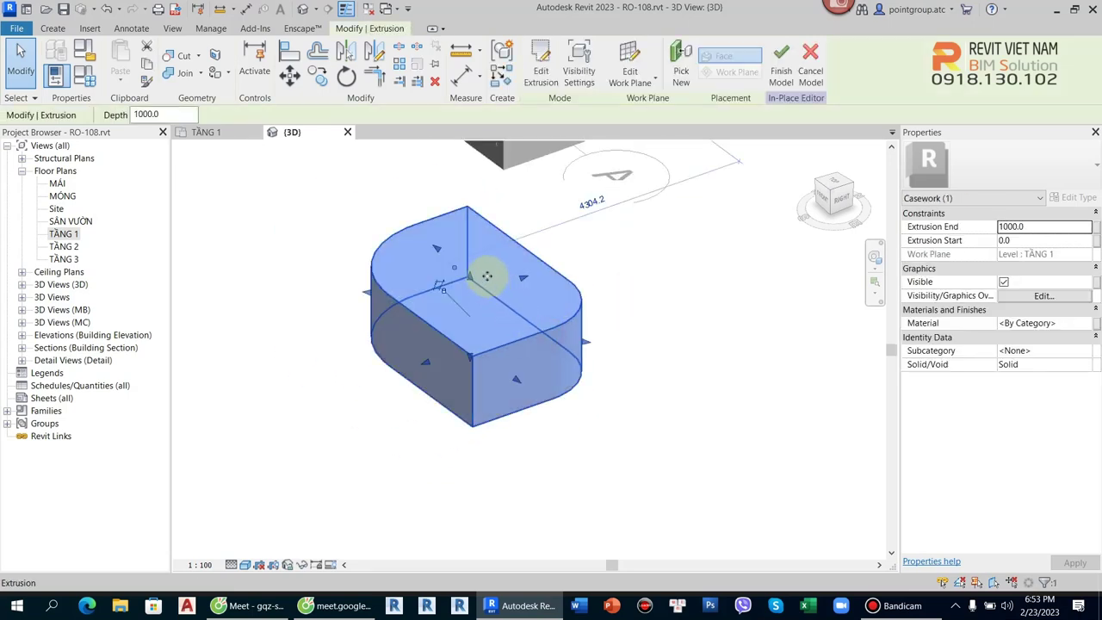
left_click(558, 437)
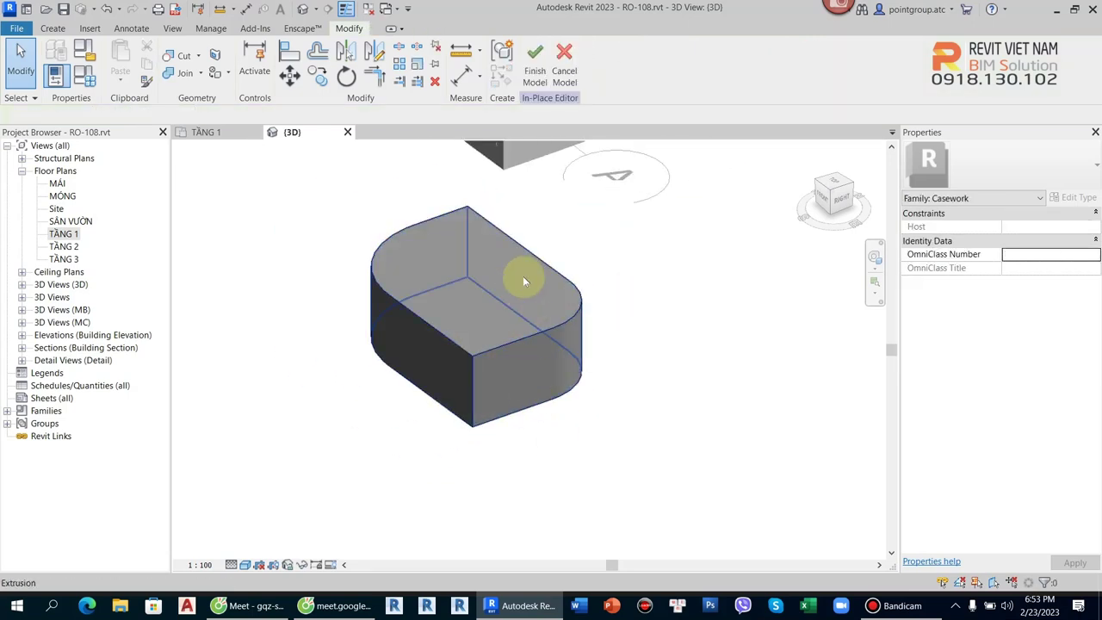
scroll(554, 394, "down", 2)
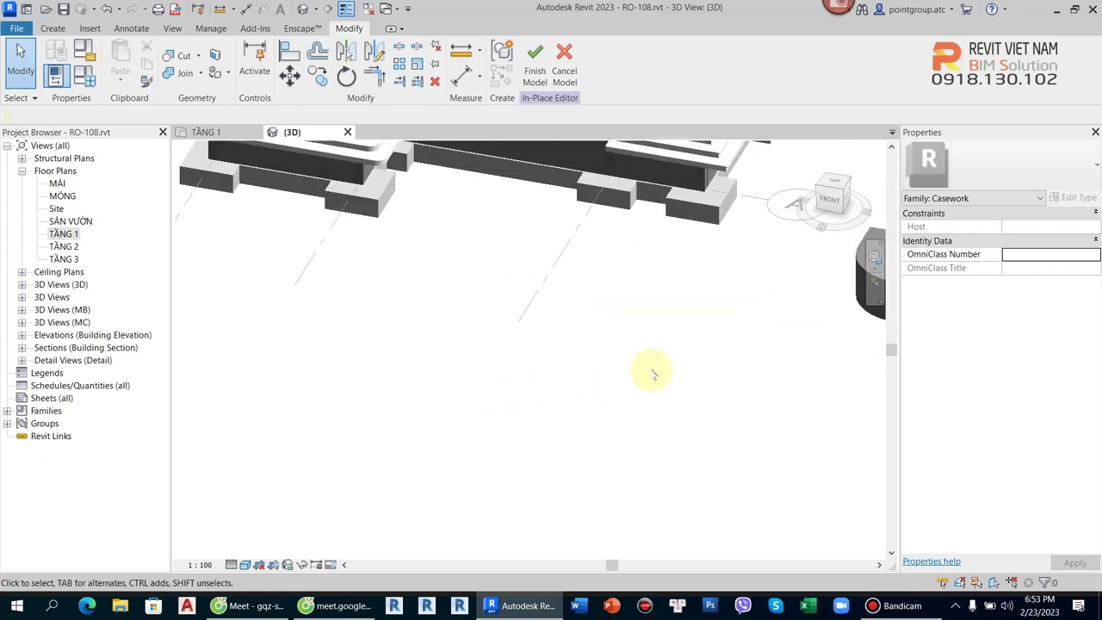
left_click(634, 361)
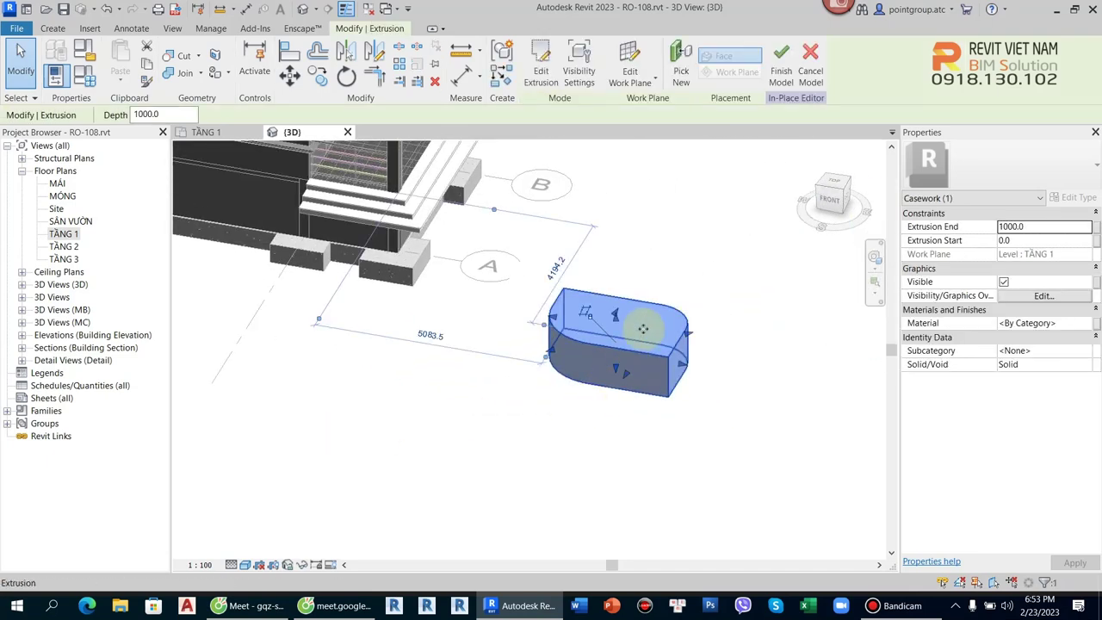
middle_click_drag(612, 348, 778, 337, "shift")
scroll(709, 352, "up", 3)
scroll(671, 362, "up", 2)
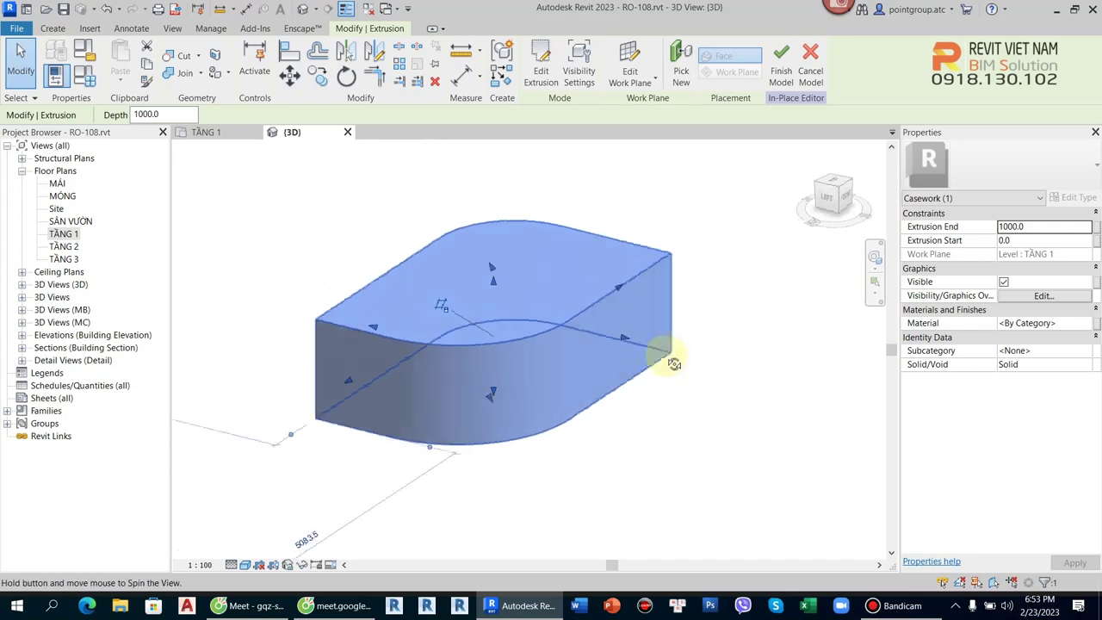
left_click(675, 387)
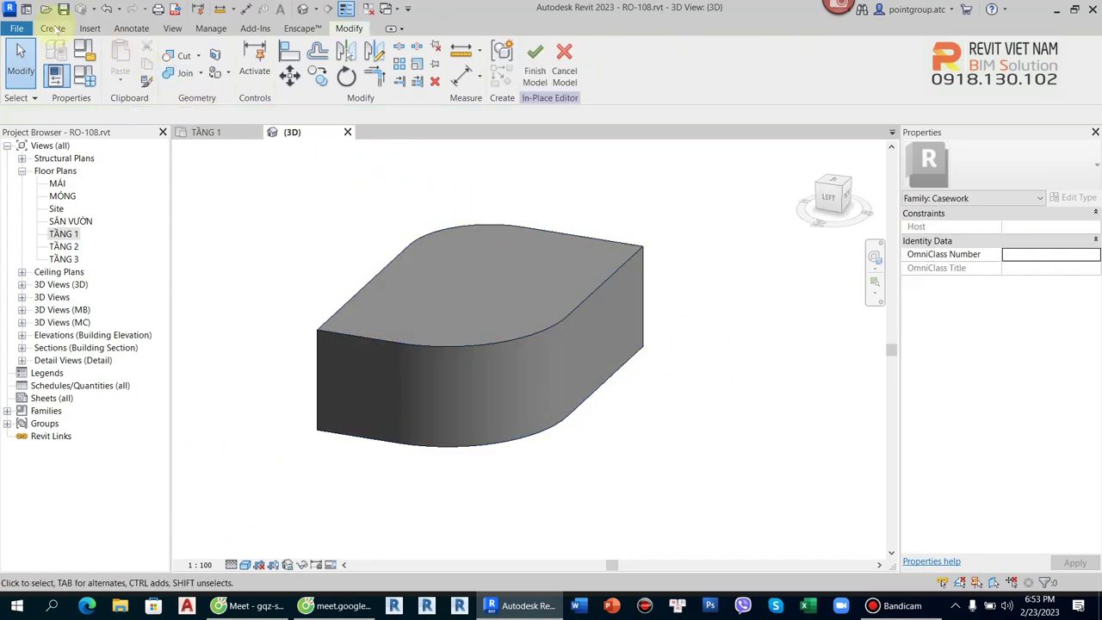
Set the extrusion's flat side face as the work plane
left_click(54, 29)
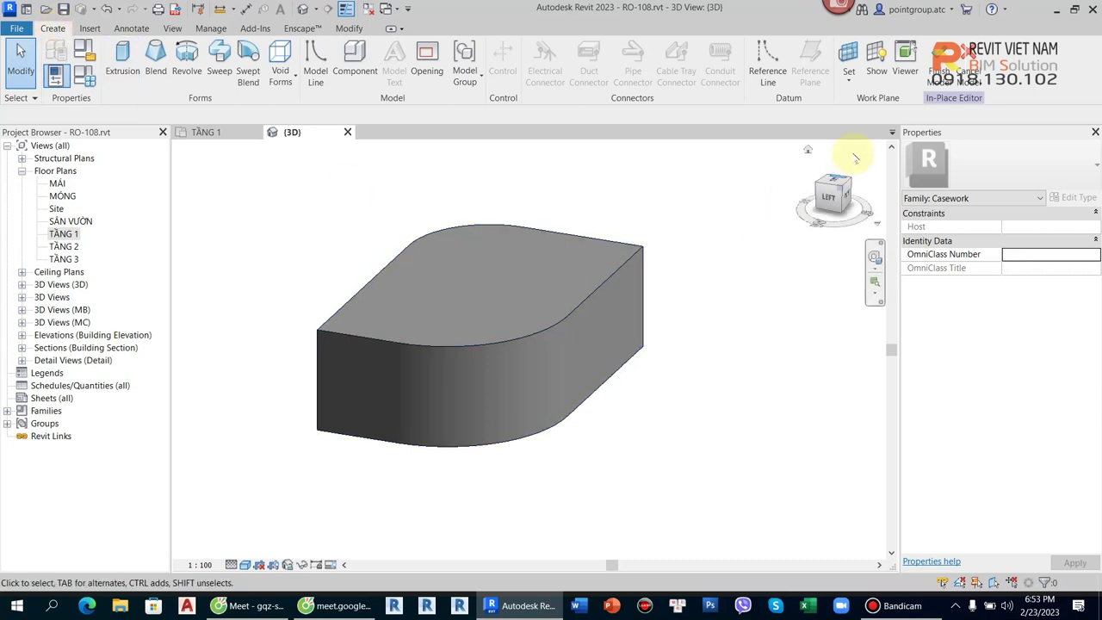
left_click(848, 62)
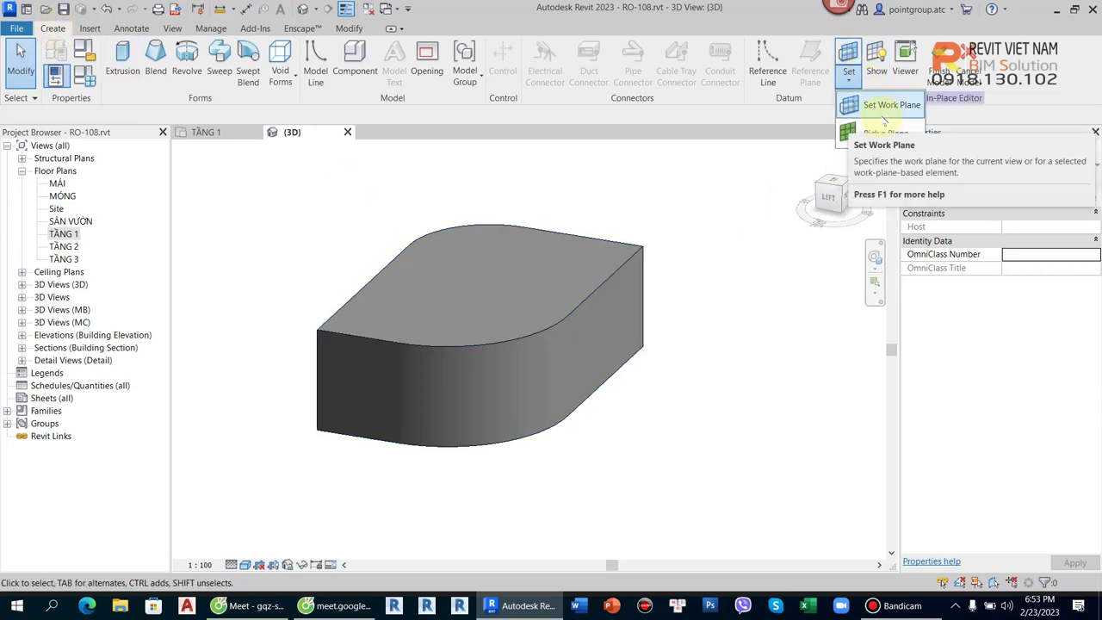
left_click(876, 134)
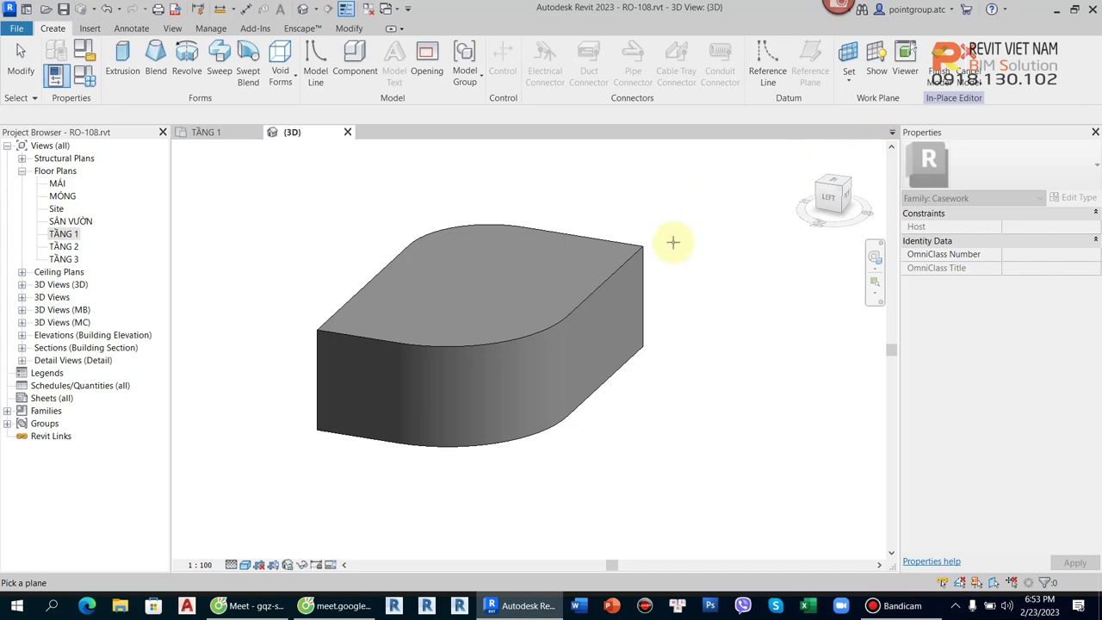
left_click(631, 276)
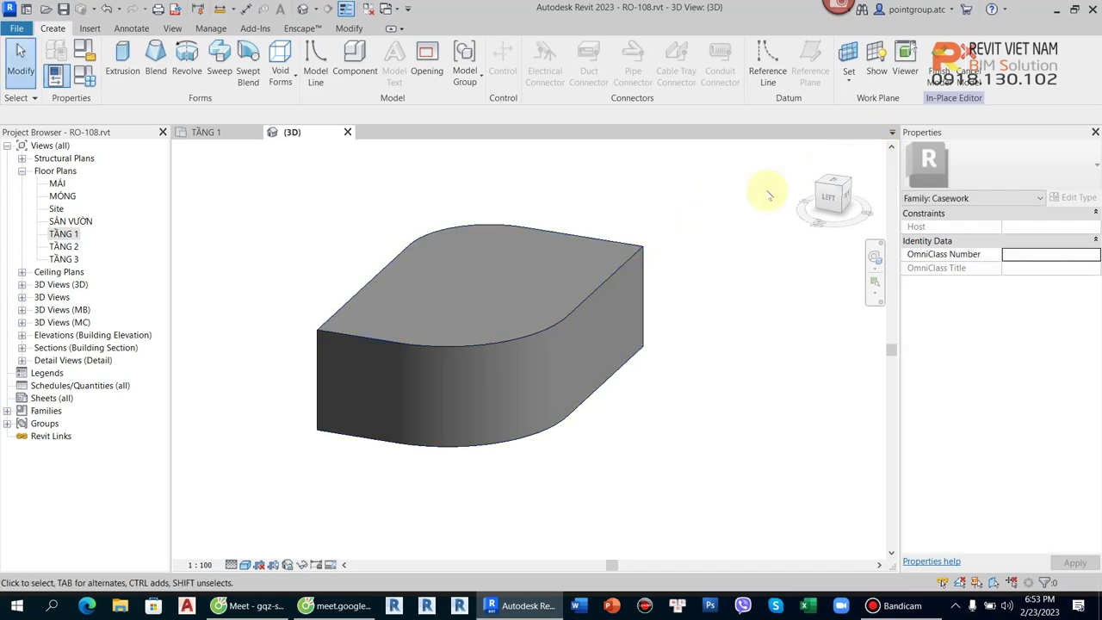
left_click(876, 62)
scroll(637, 267, "up", 2)
left_click(634, 261)
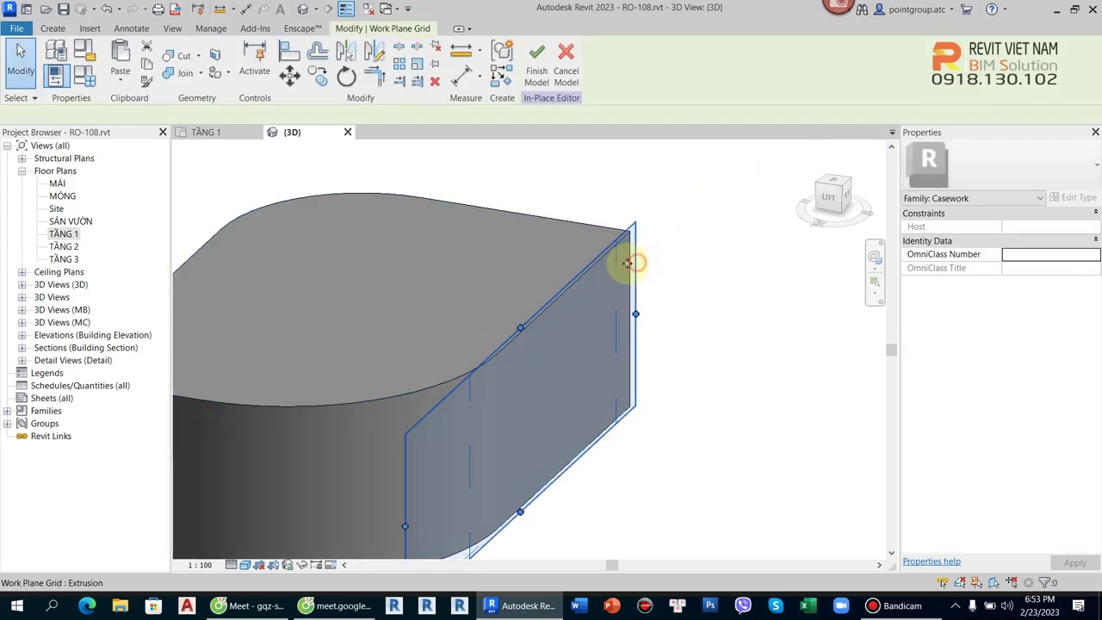
scroll(602, 275, "down", 3)
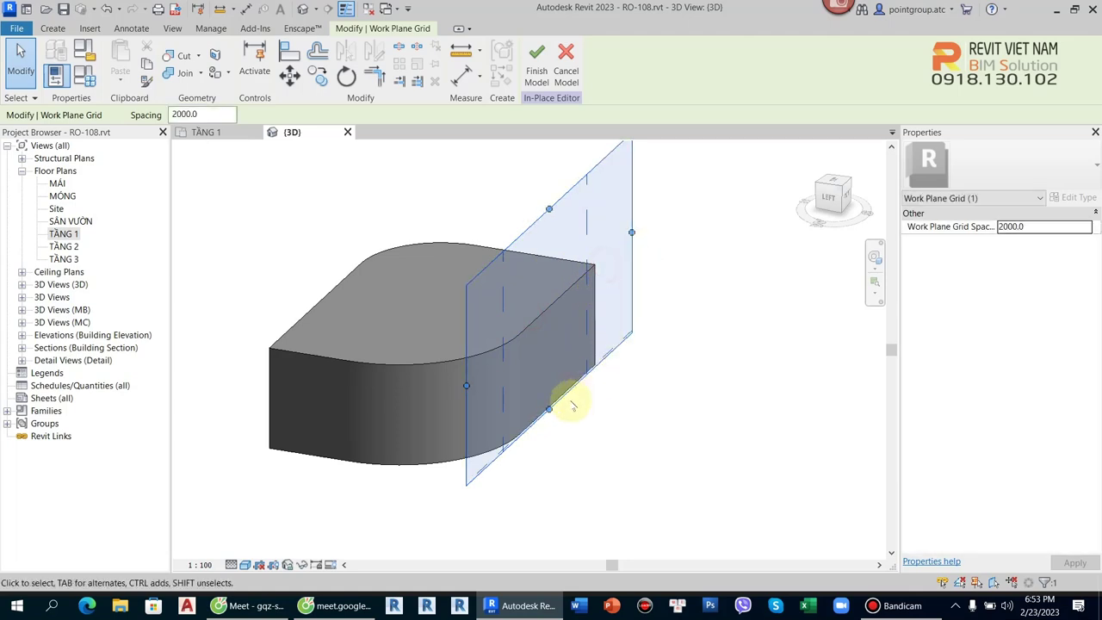
left_click(660, 441)
Sketch a circle on the side face and finish it as a cylinder extrusion
left_click(52, 27)
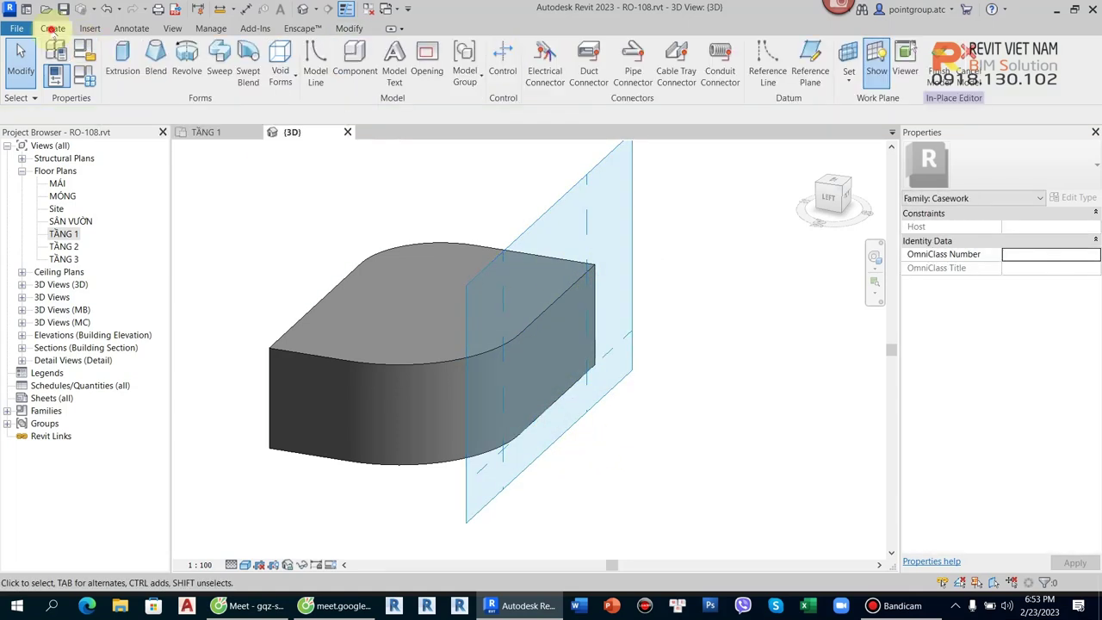
left_click(119, 54)
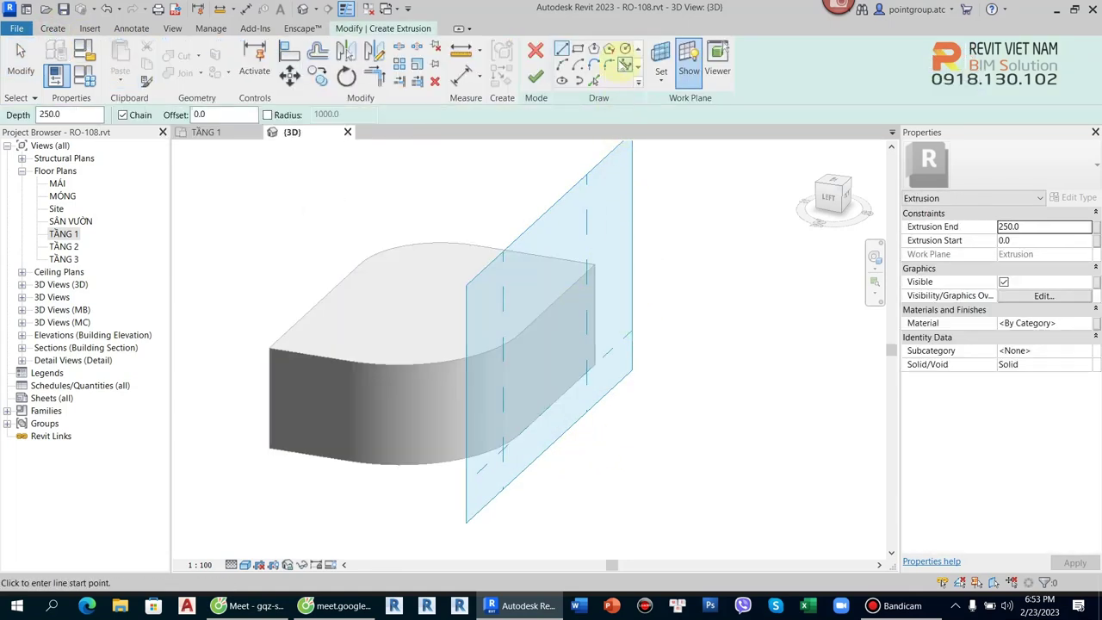
left_click(625, 49)
scroll(569, 351, "up", 3)
left_click(566, 314)
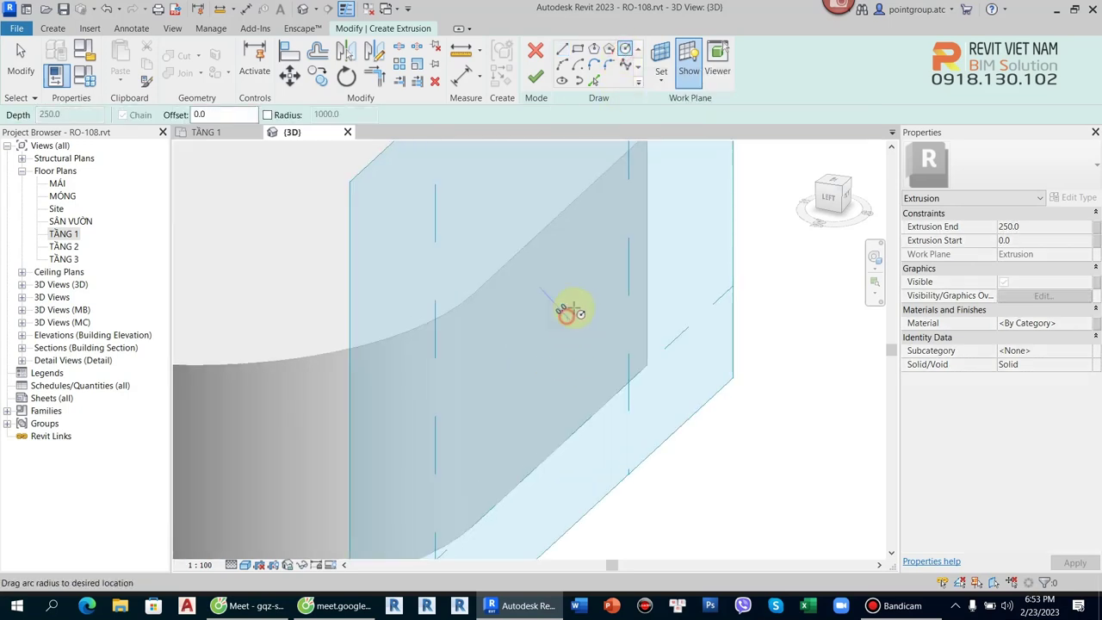
left_click(589, 265)
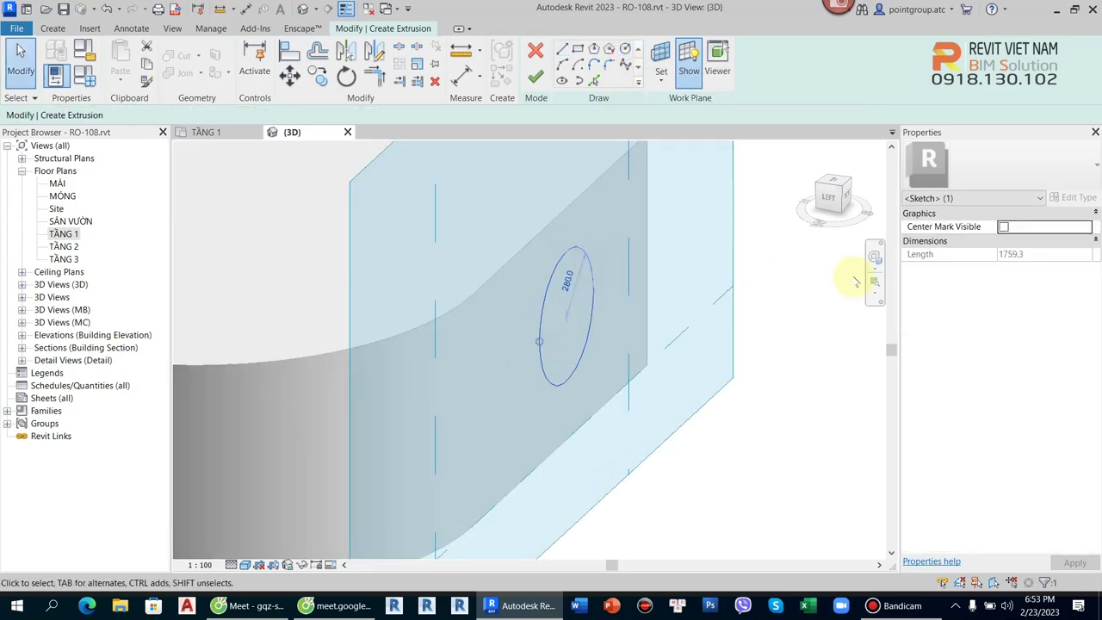
left_click(536, 75)
left_click(755, 488)
scroll(745, 448, "down", 5)
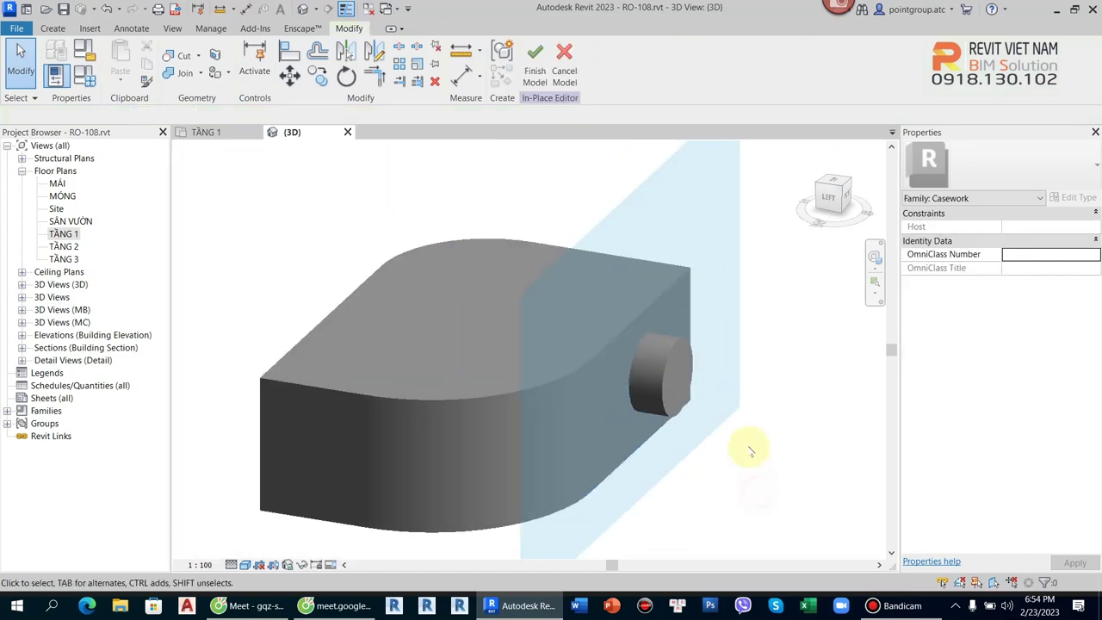
Drag the cylinder's end face outward to 250 deep and orbit to inspect it
left_click(632, 303)
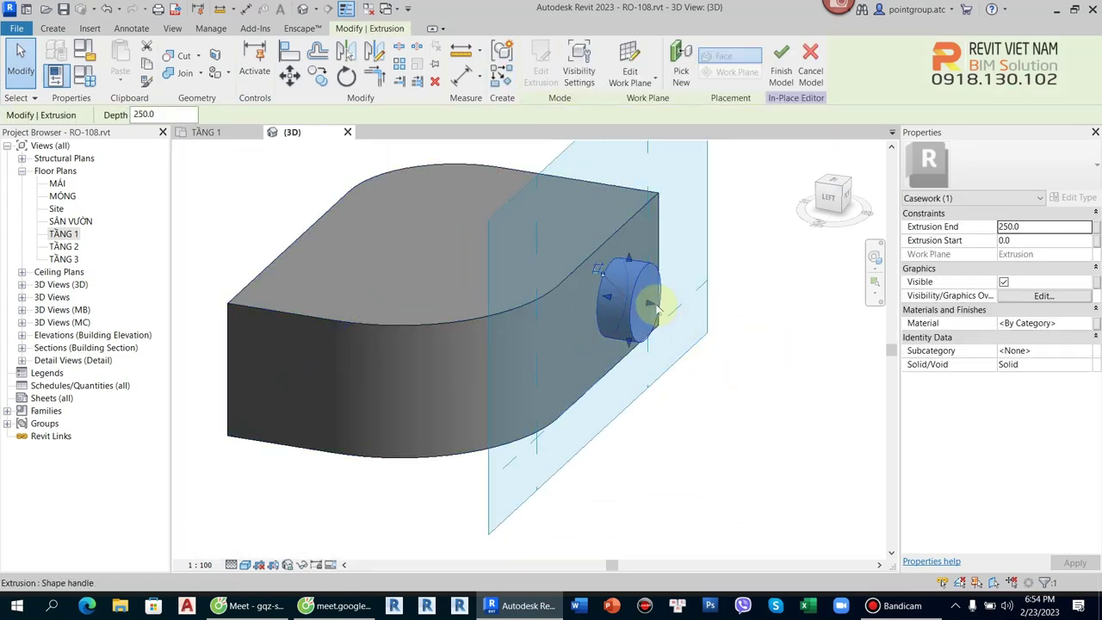
left_click_drag(660, 301, 706, 316)
left_click(730, 369)
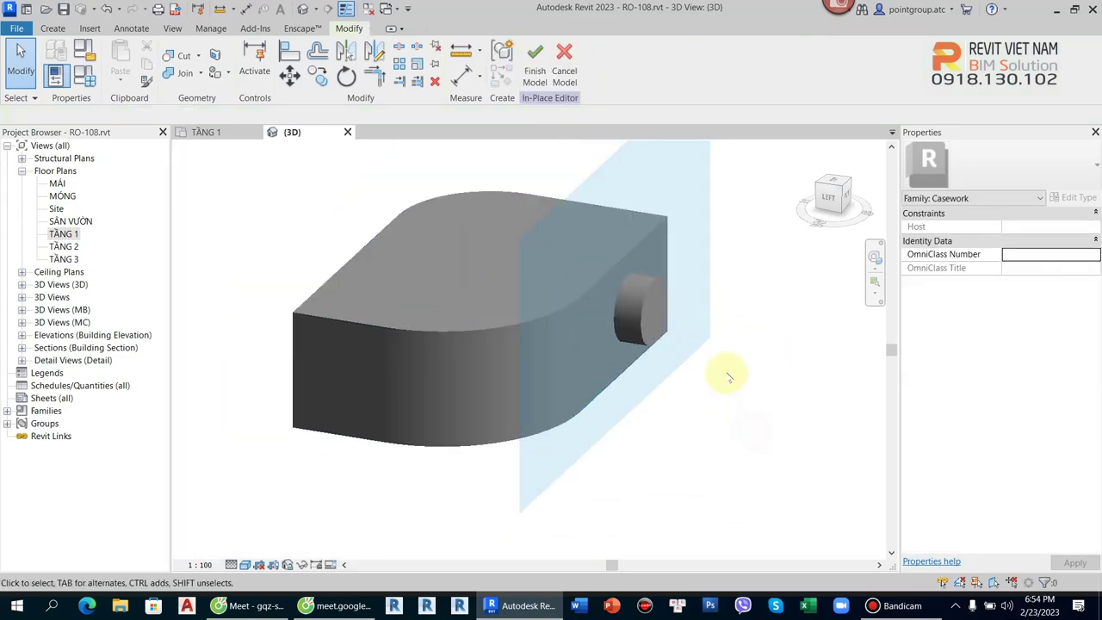
mouse_move(733, 388)
middle_mouse_down("shift")
mouse_move(551, 403)
mouse_move(722, 420)
middle_mouse_up("shift")
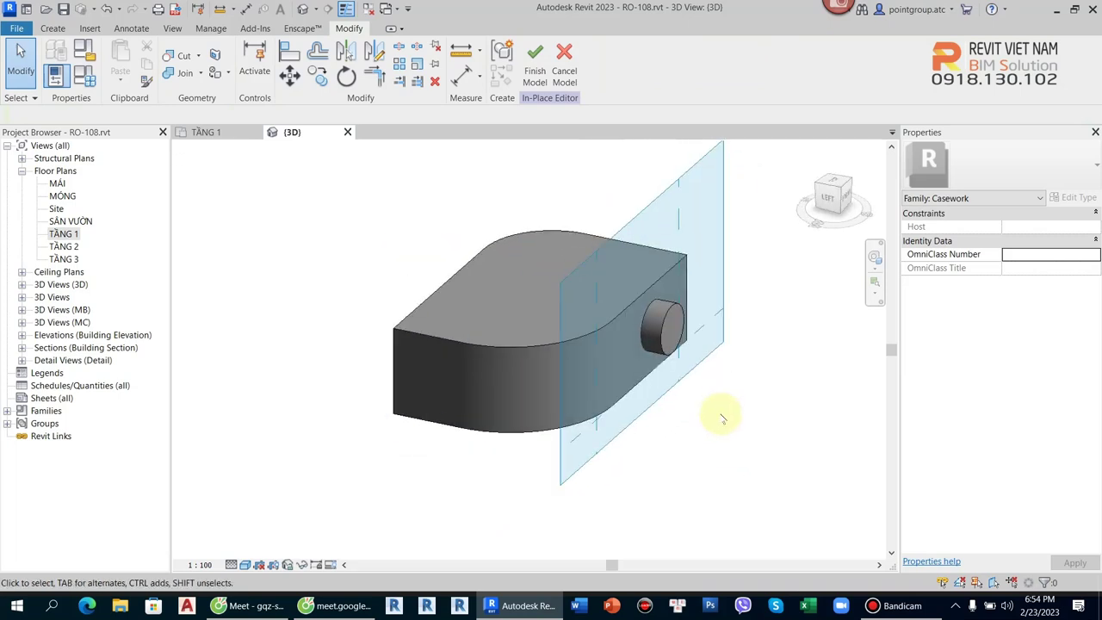
Draw a reference plane on TẦNG 1 to the right of the casework outline
double_click(84, 236)
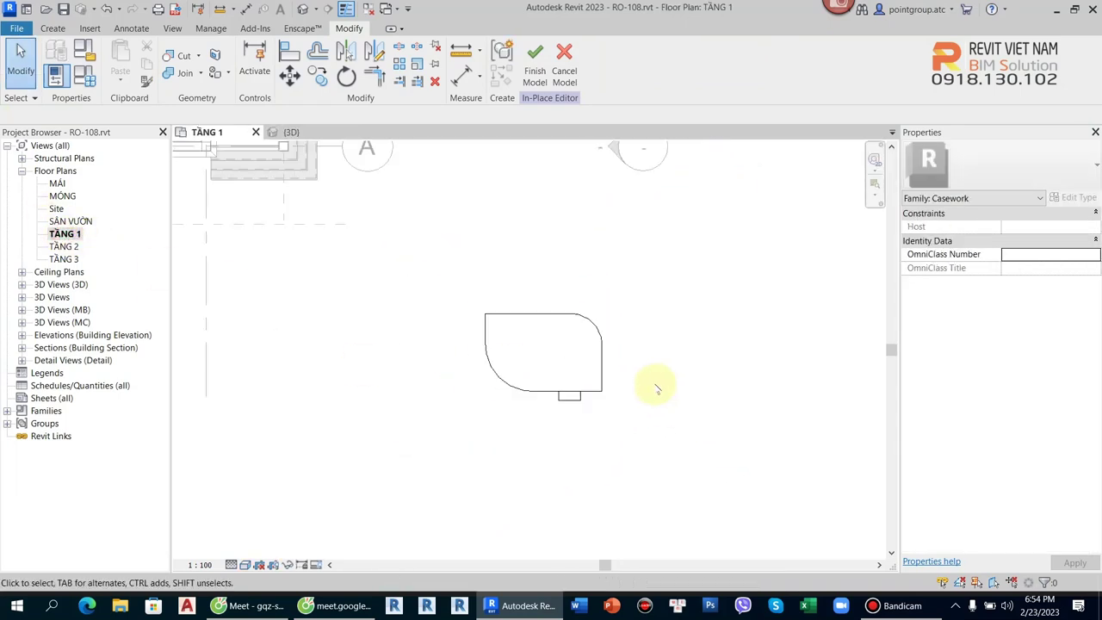
left_click(62, 28)
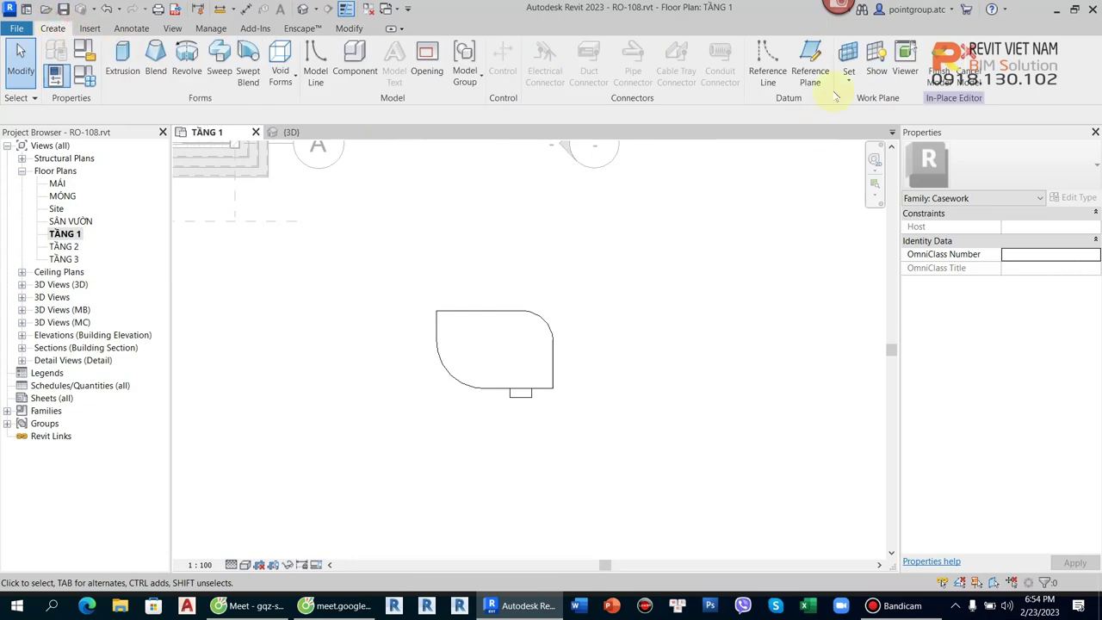
left_click(810, 65)
scroll(635, 398, "up", 2)
scroll(605, 386, "up", 1)
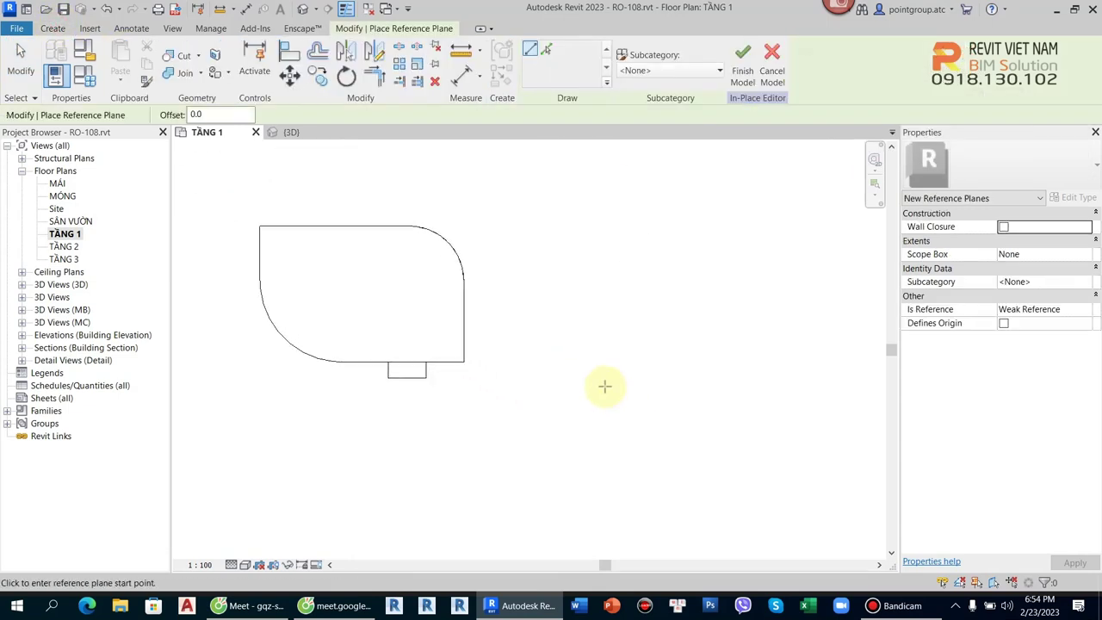
left_click(541, 305)
left_click(733, 306)
key("Escape")
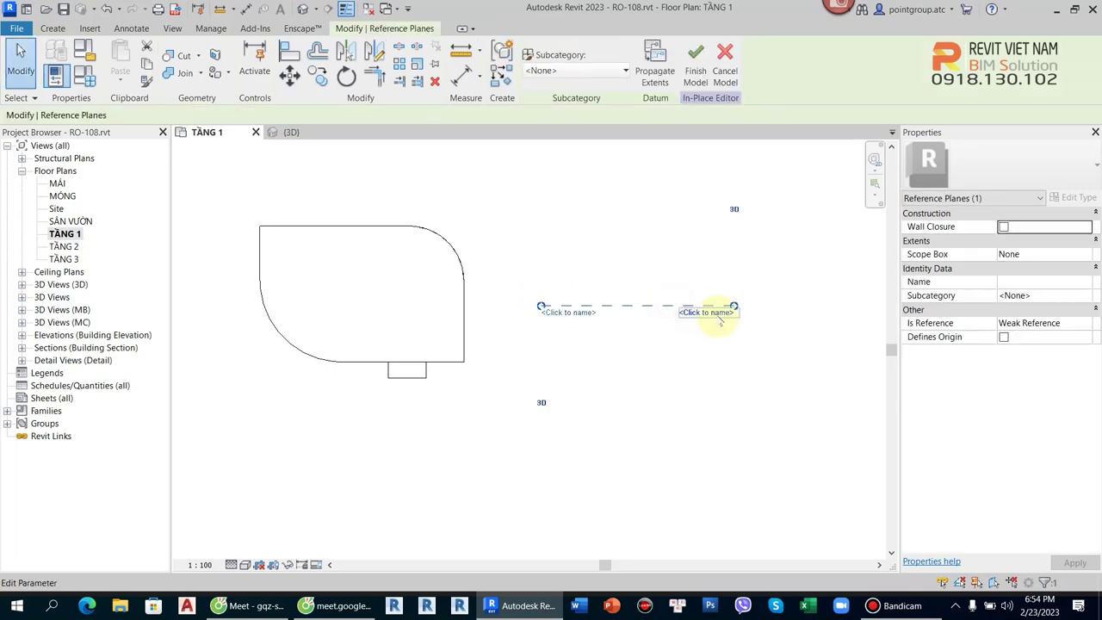
Name the new reference plane RF3 and view it in 3D
left_click(718, 315)
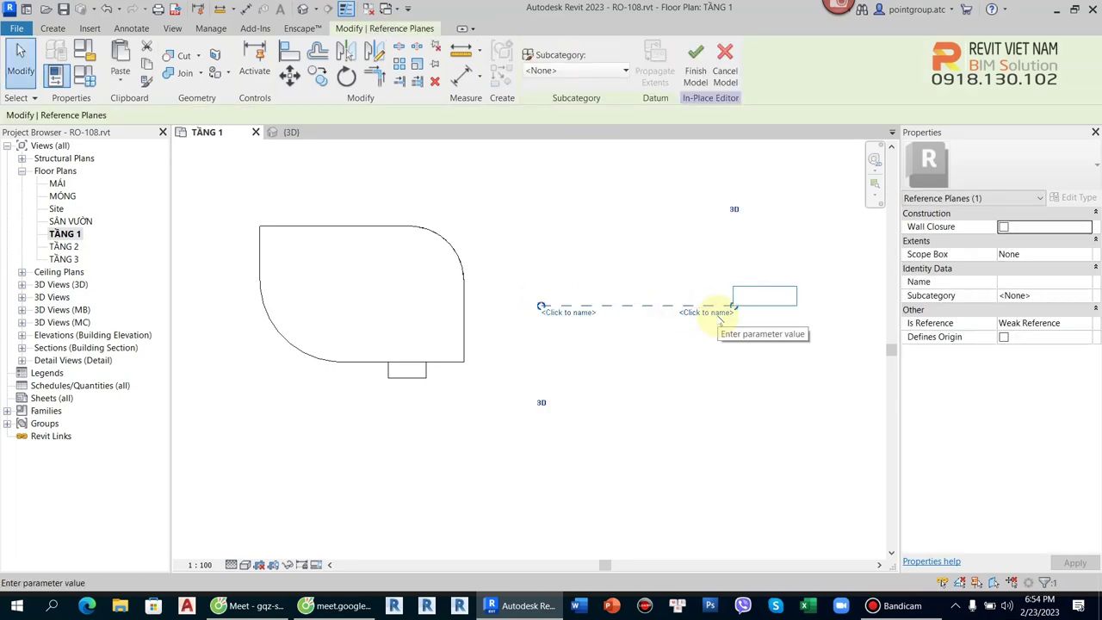
type("RF3")
key("Return")
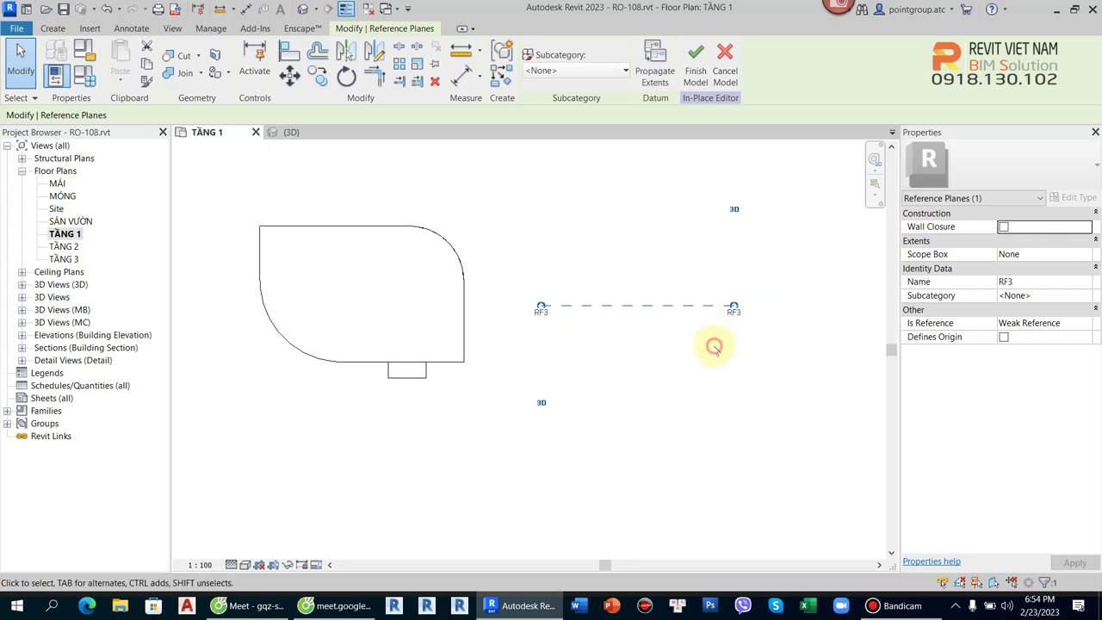
key("Escape")
left_click(302, 9)
mouse_move(603, 302)
middle_mouse_down("shift")
mouse_move(645, 377)
mouse_move(725, 394)
mouse_move(586, 369)
middle_mouse_up("shift")
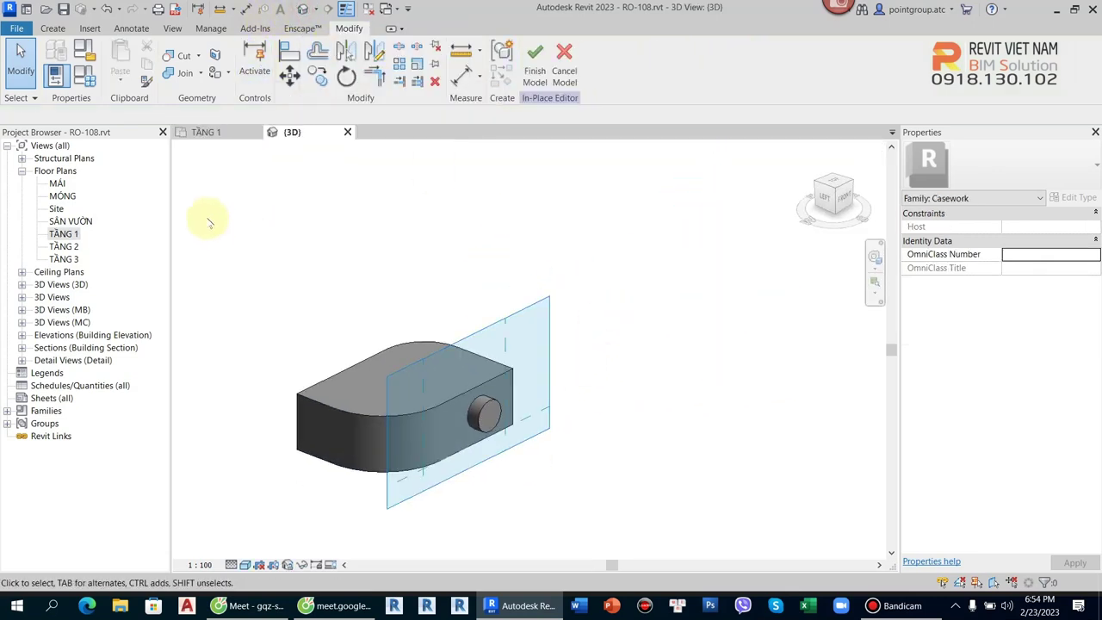
Start a new extrusion with 'Reference Plane : RF3' as its work plane
left_click(53, 28)
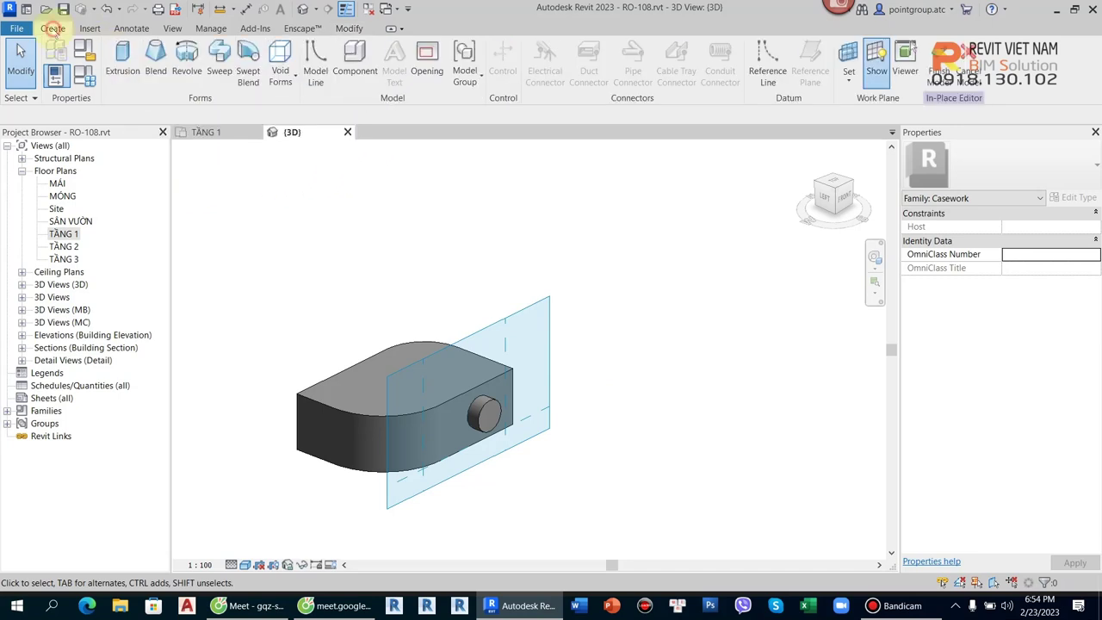
left_click(118, 52)
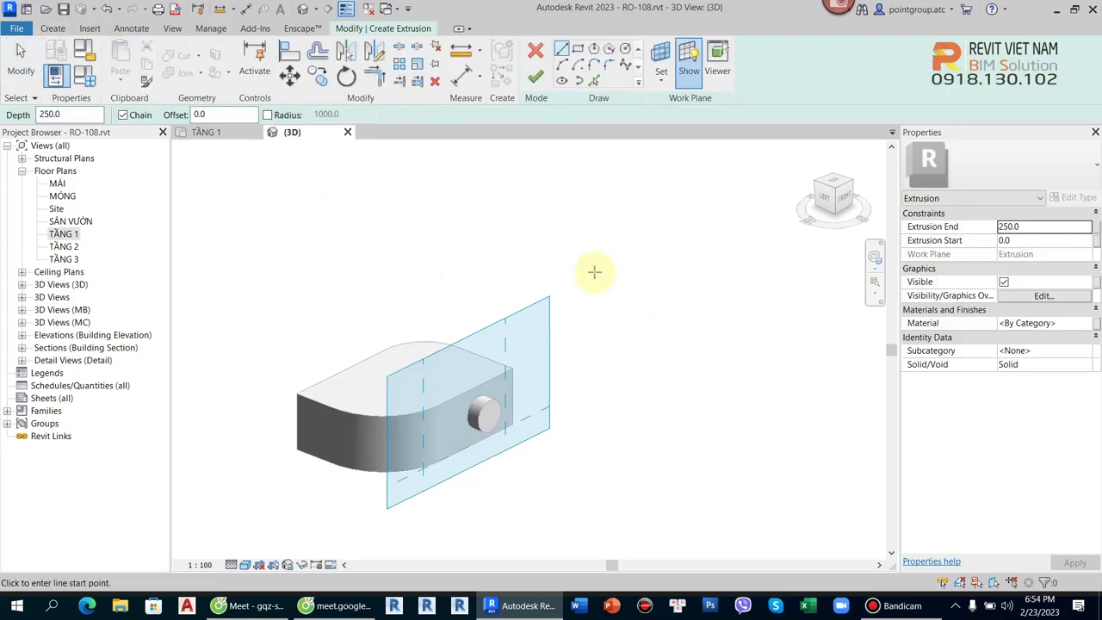
left_click(662, 80)
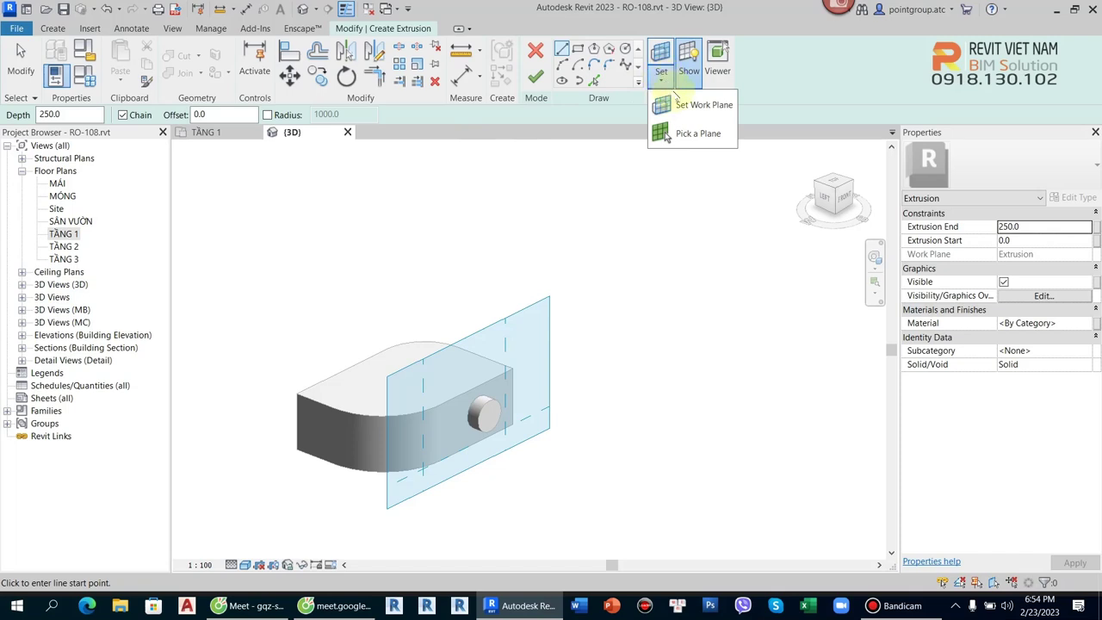
left_click(680, 103)
left_click(584, 303)
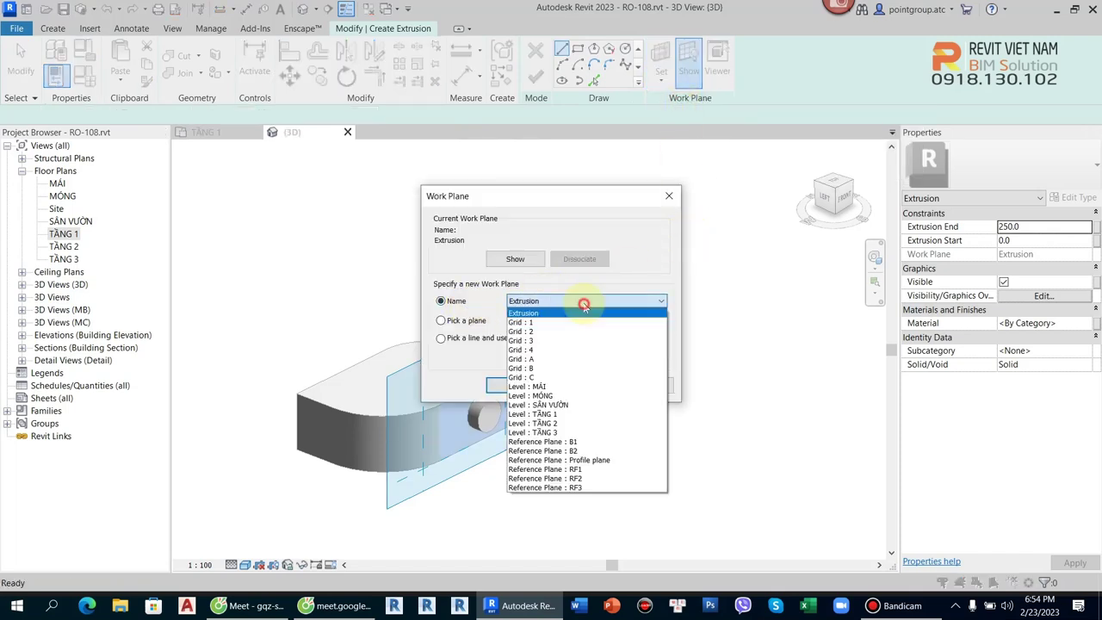
left_click(577, 487)
left_click(532, 387)
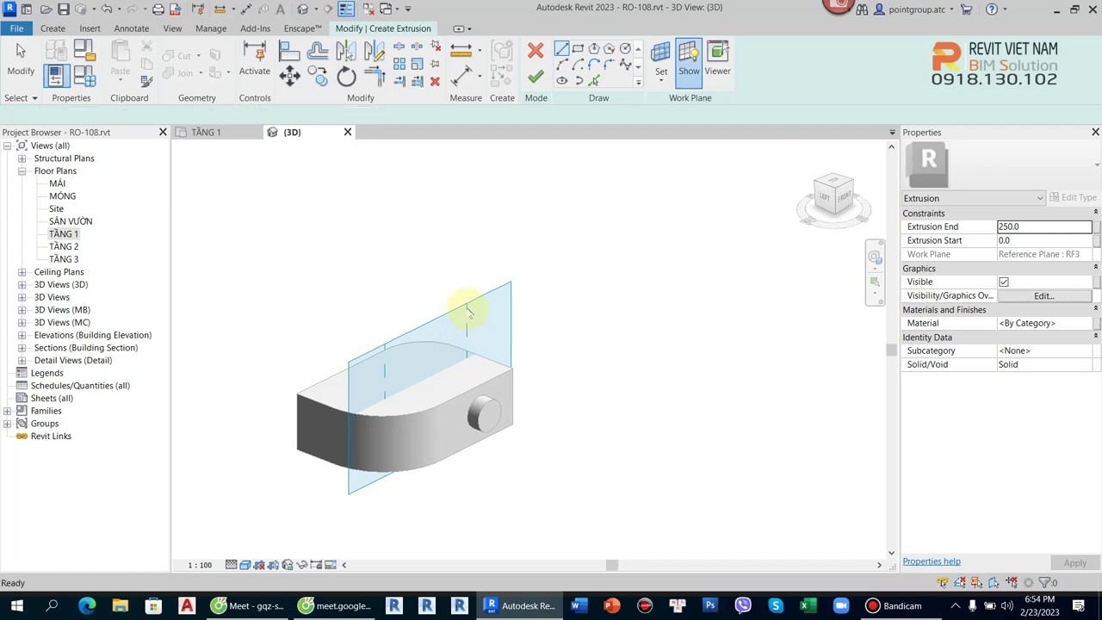
Stretch the RF3 work plane grid wider and taller
left_click(510, 347)
mouse_move(510, 347)
left_mouse_down()
mouse_move(796, 245)
mouse_move(781, 217)
left_mouse_up()
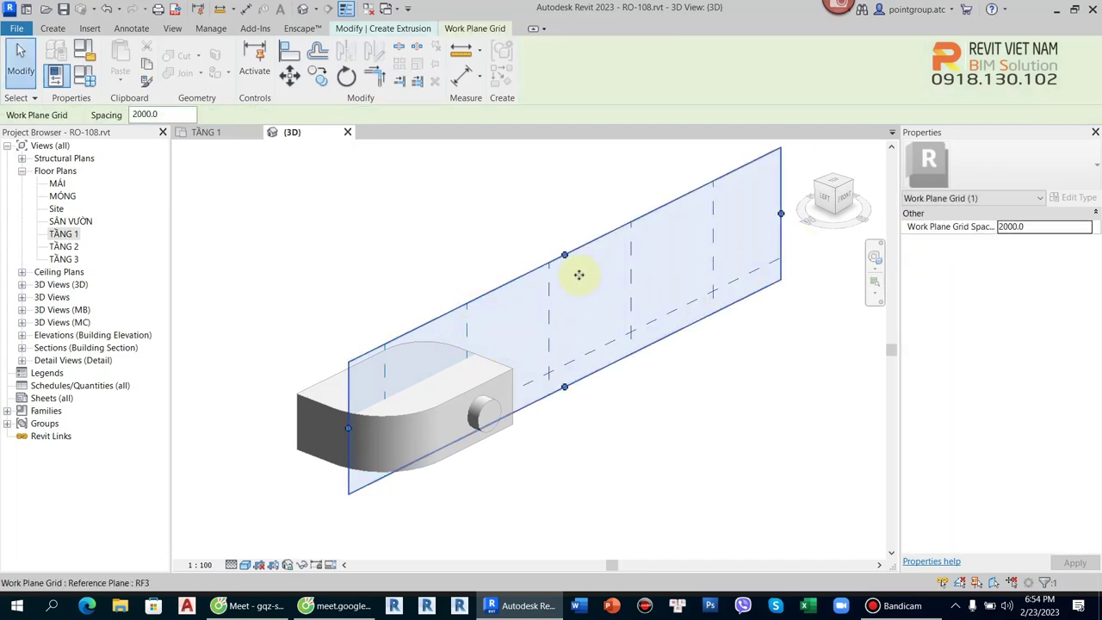
left_click_drag(560, 255, 564, 158)
left_click_drag(561, 389, 564, 500)
left_click(739, 435)
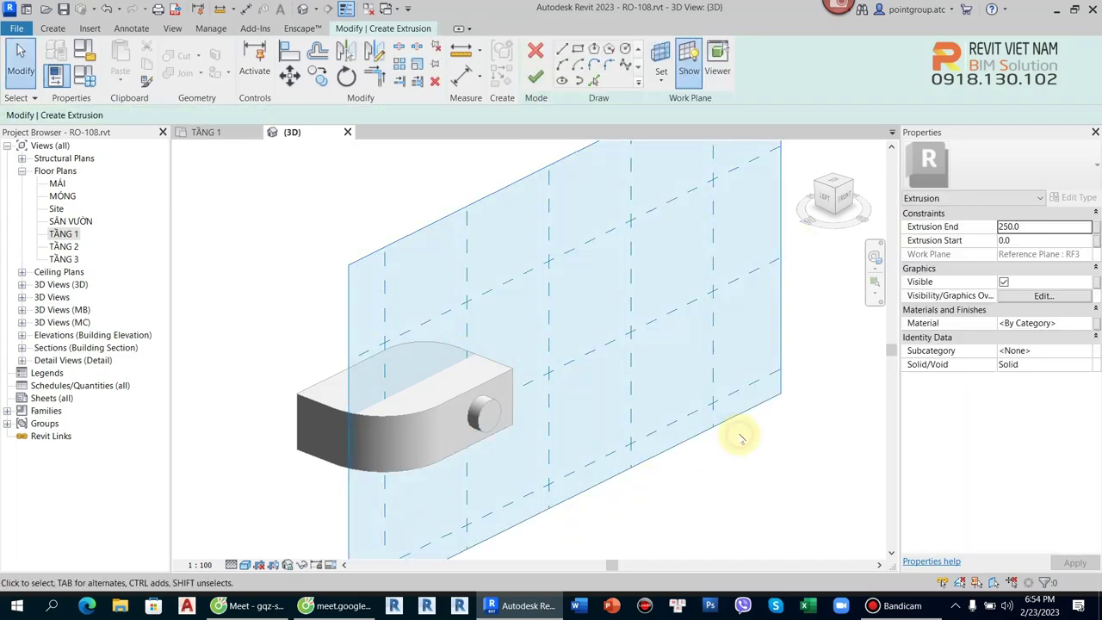
left_click(53, 27)
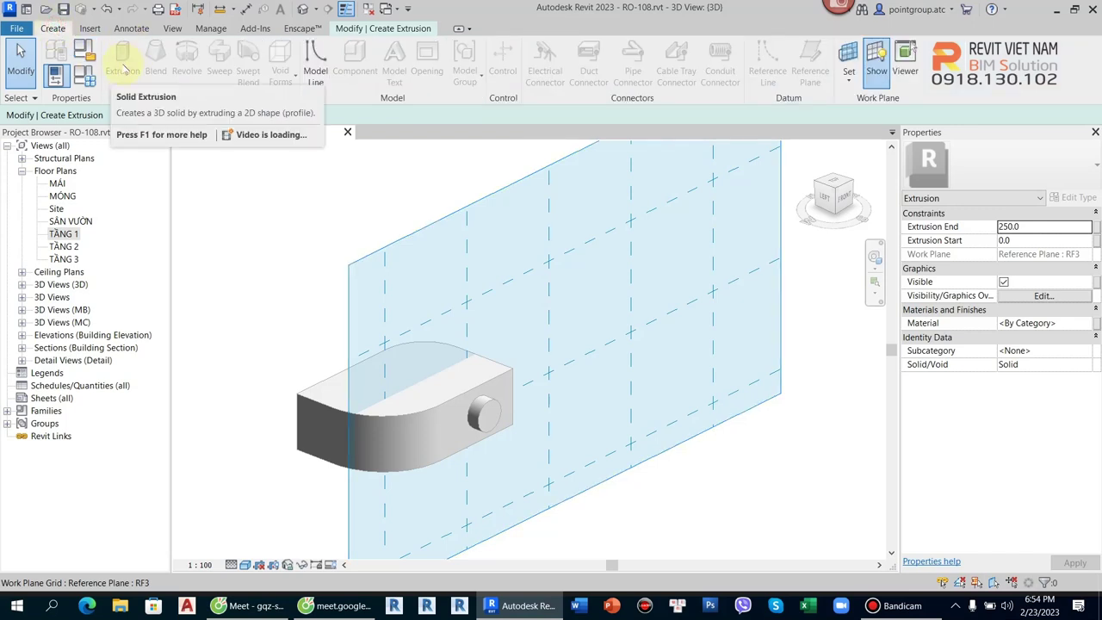
left_click(407, 31)
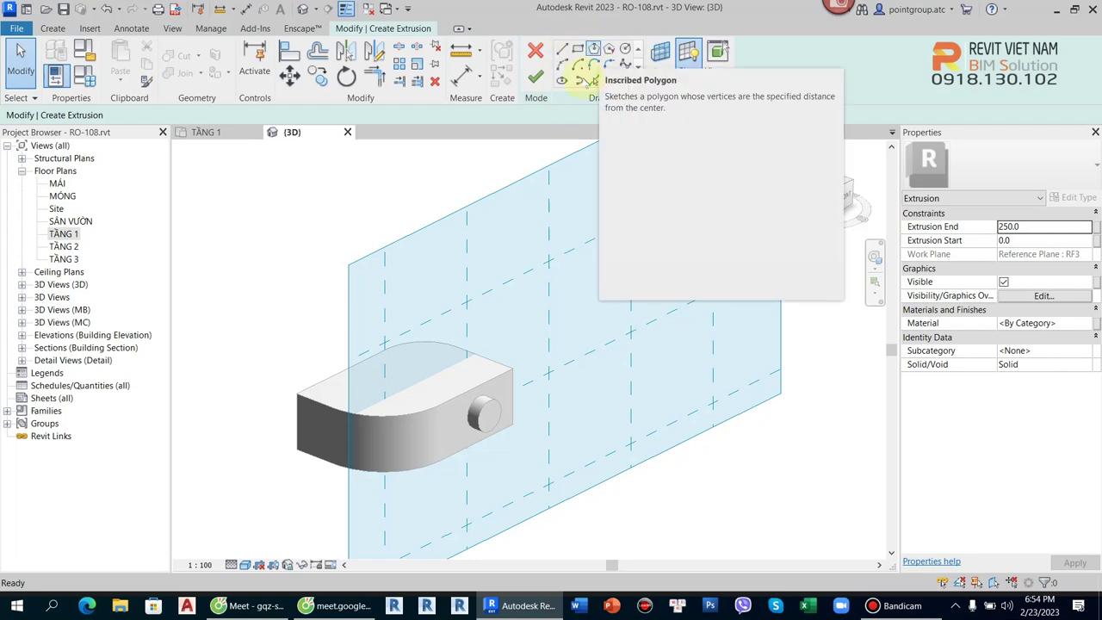
left_click(52, 27)
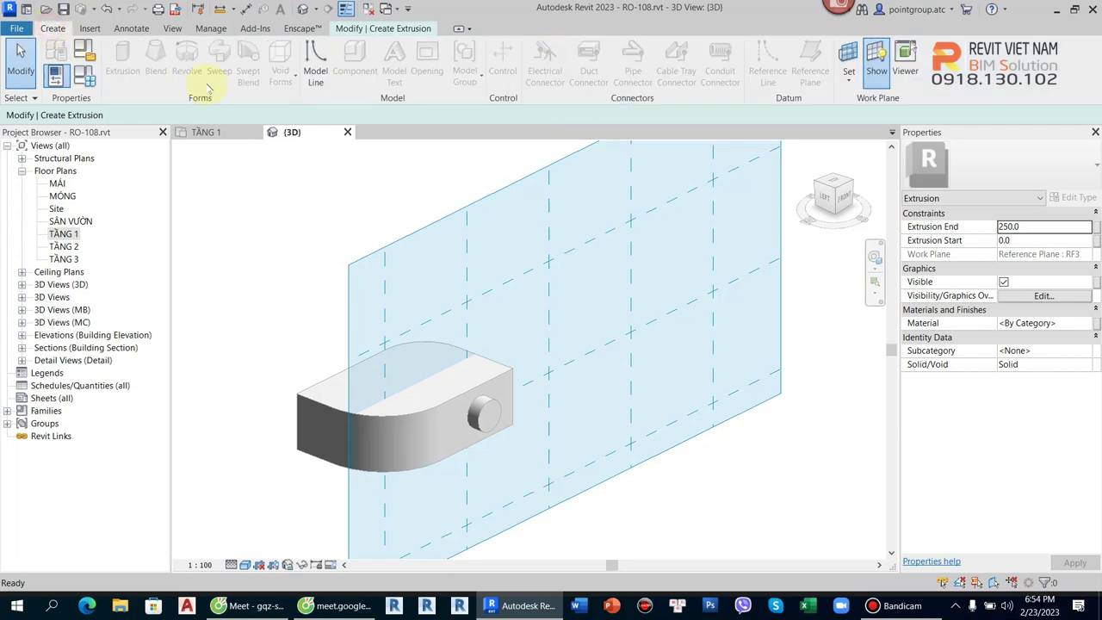
left_click(418, 29)
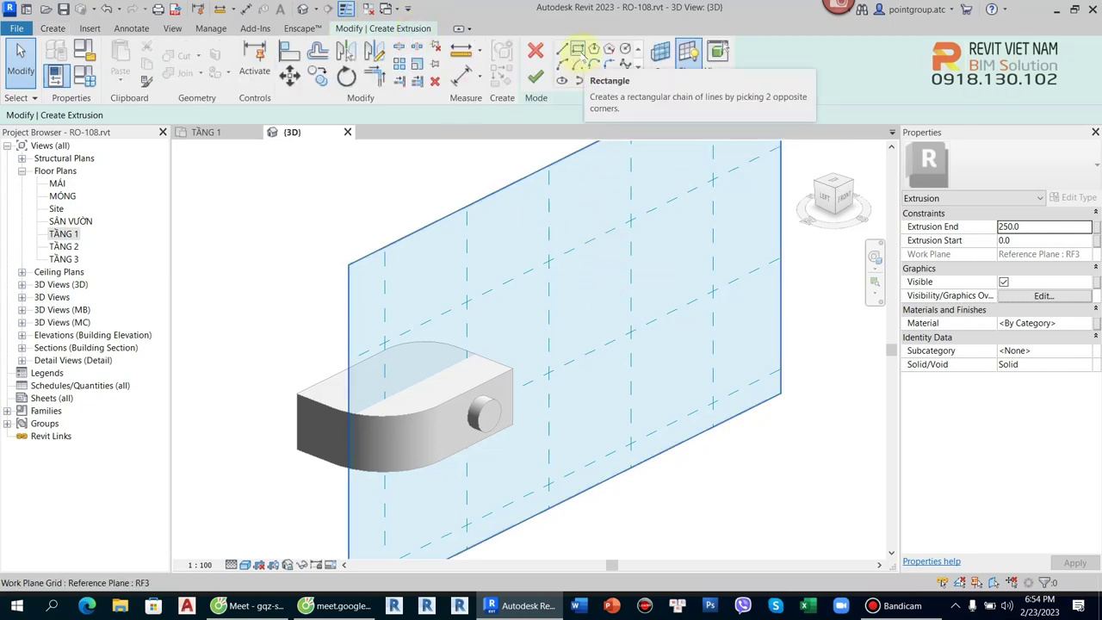
Sketch a 4000 × 2000 rectangle, fillet its top-left and bottom-right corners, and finish it
left_click(577, 49)
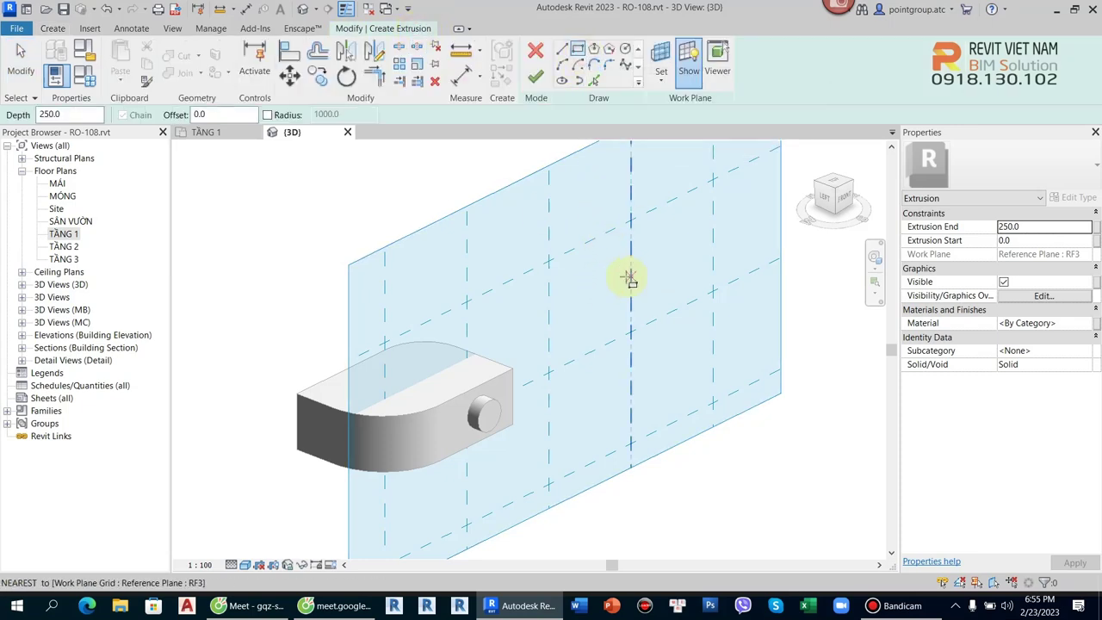
left_click(549, 244)
left_click(713, 292)
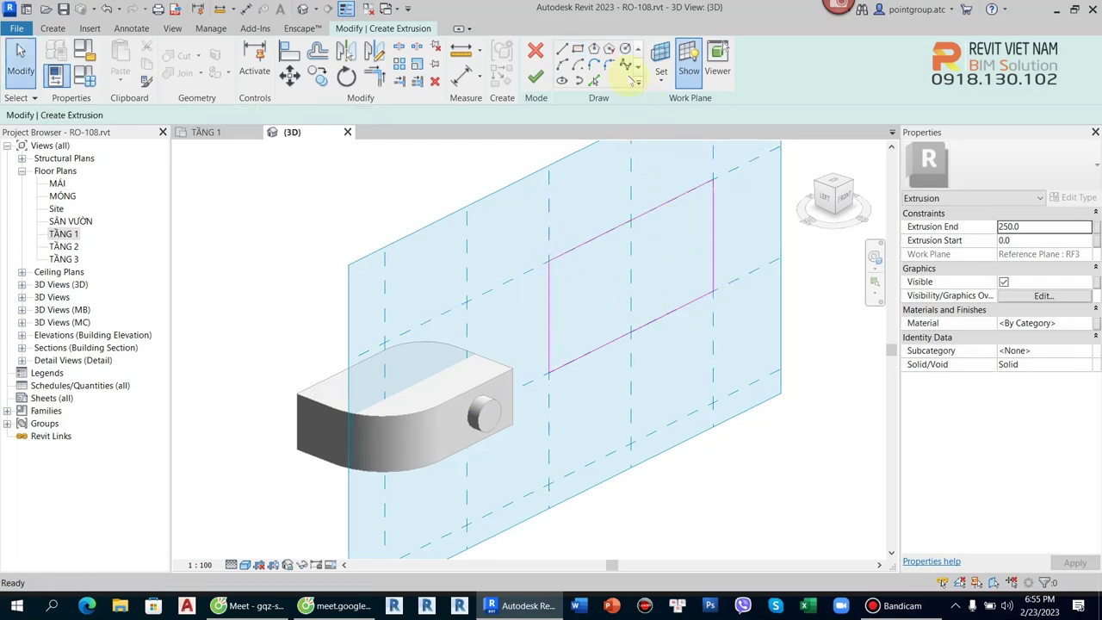
left_click(609, 65)
left_click(569, 256)
left_click(550, 277)
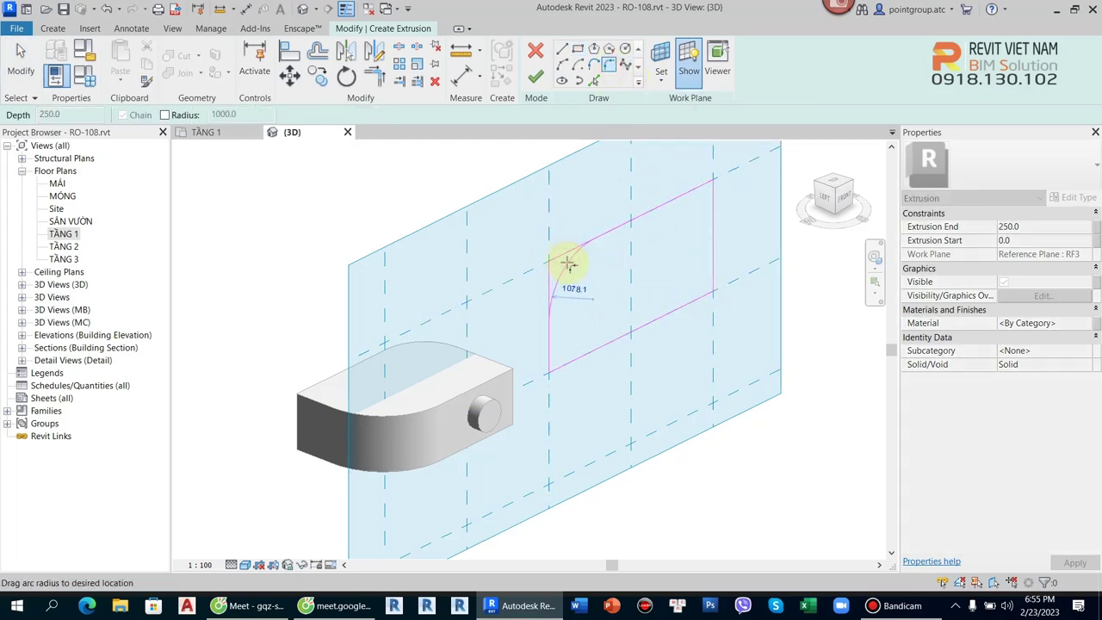
left_click(565, 261)
left_click(701, 206)
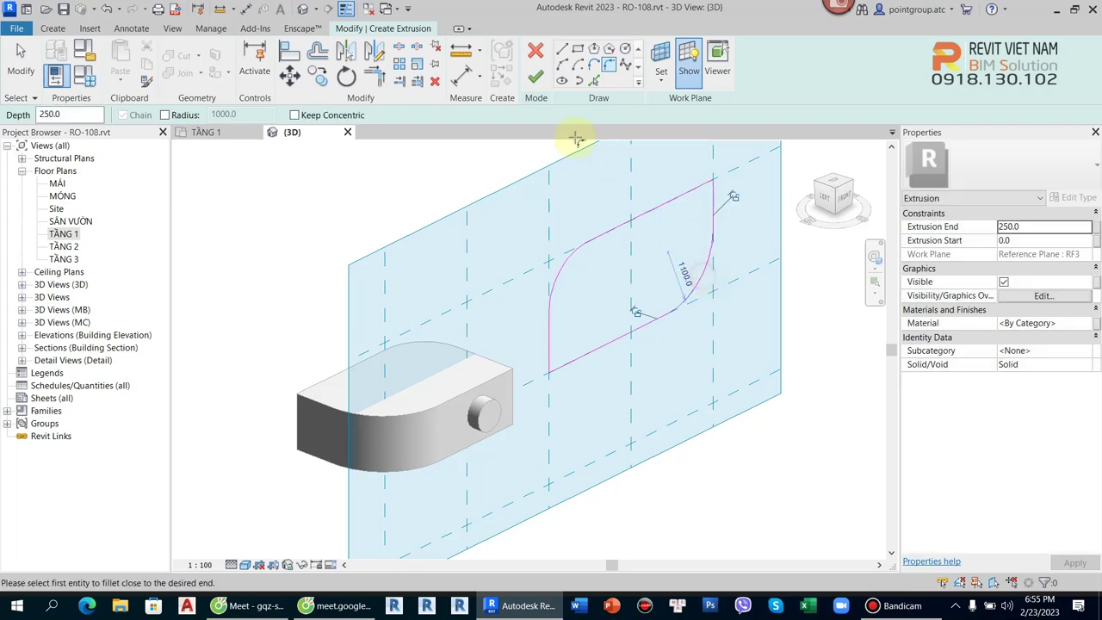
left_click(535, 77)
left_click(729, 393)
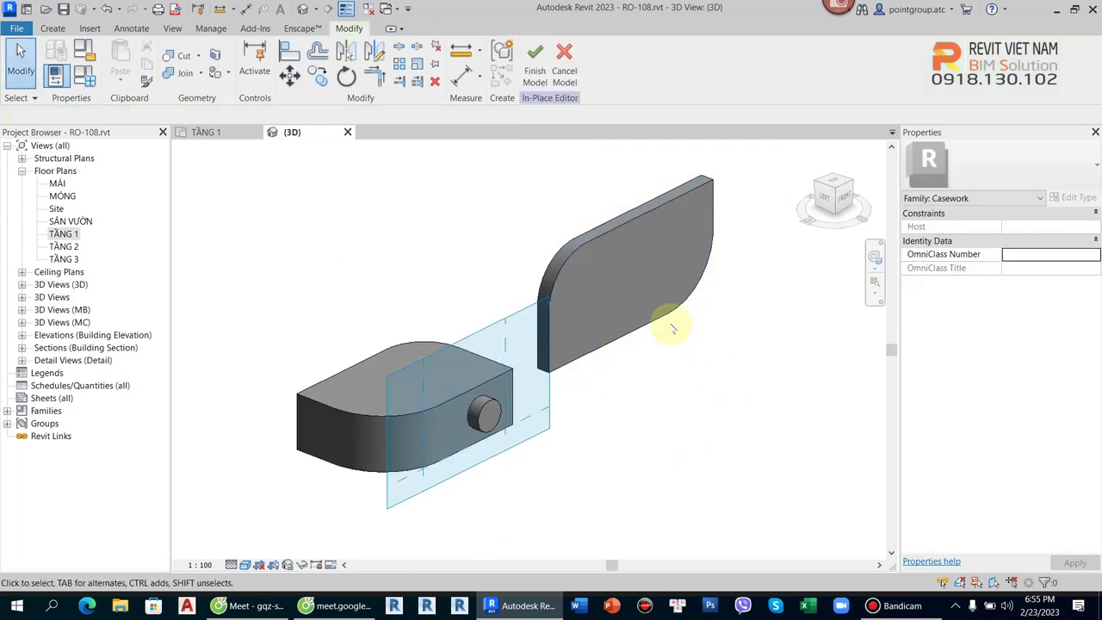
Change the second rounded extrusion's Extrusion End from 250 to 1000, then orbit to check its depth
left_click(672, 328)
left_click(1033, 226)
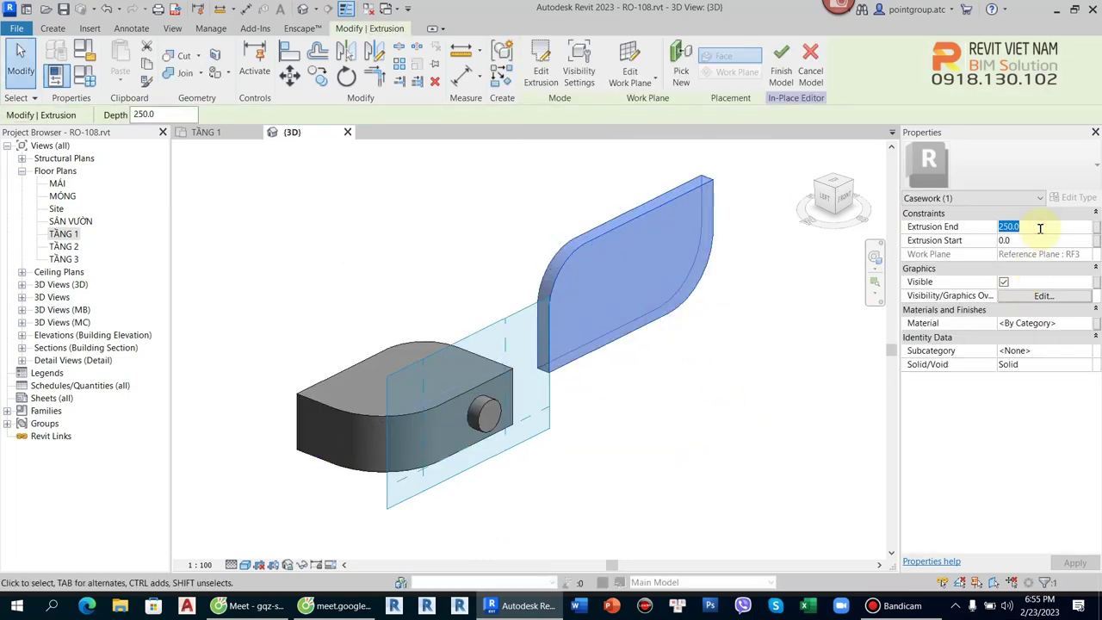
left_click(676, 383)
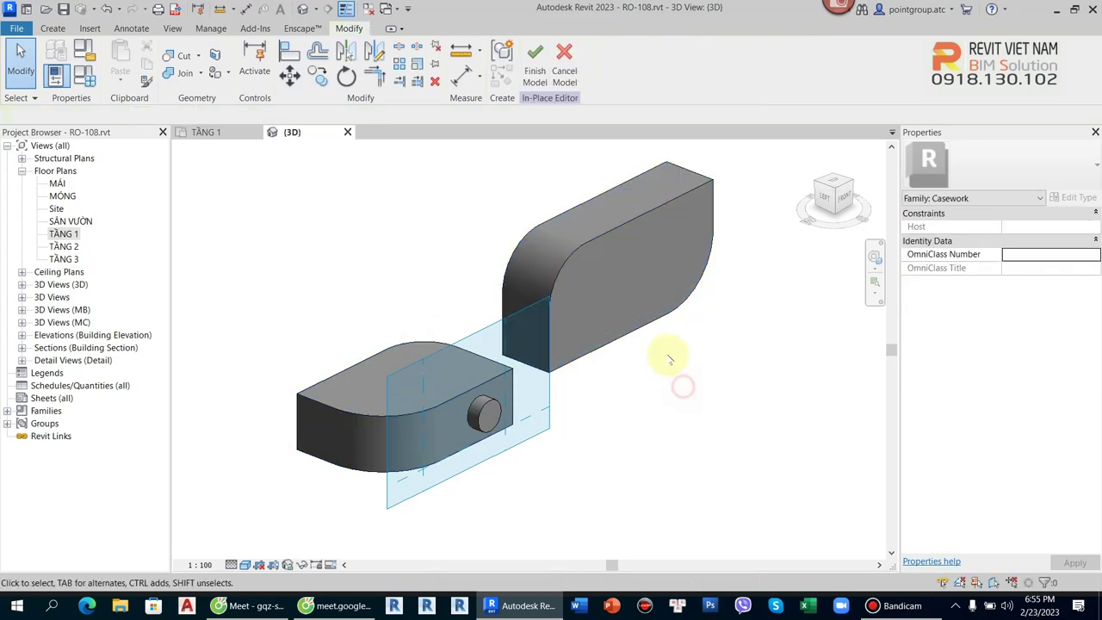
left_click(646, 320)
mouse_move(617, 374)
middle_mouse_down("shift")
mouse_move(729, 406)
mouse_move(571, 386)
middle_mouse_up("shift")
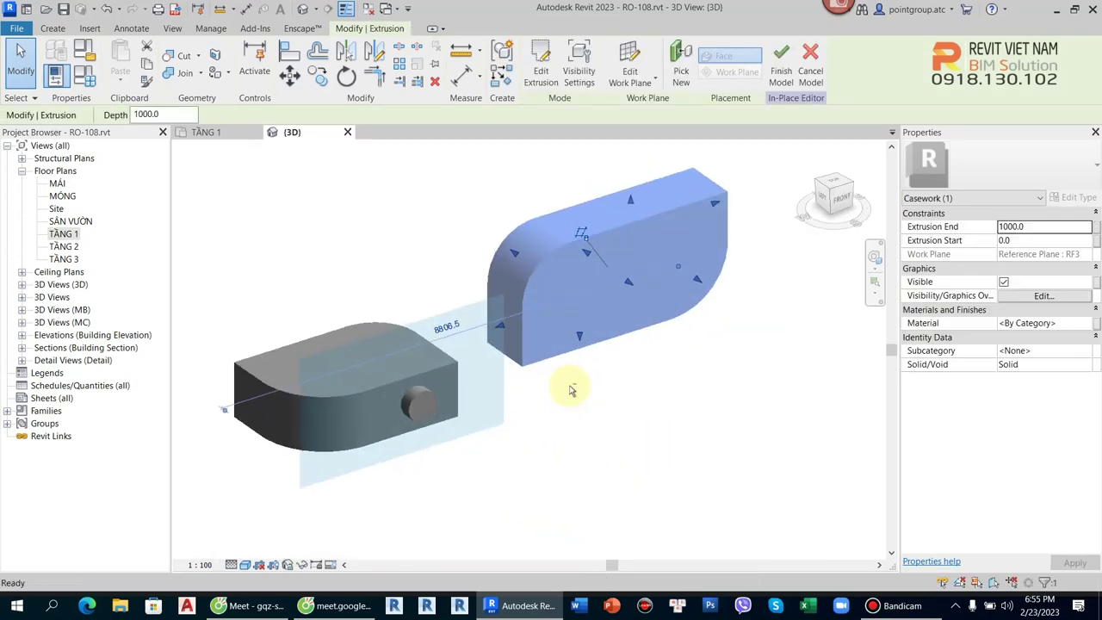
left_click(664, 405)
middle_click_drag(664, 406, 554, 360, "shift")
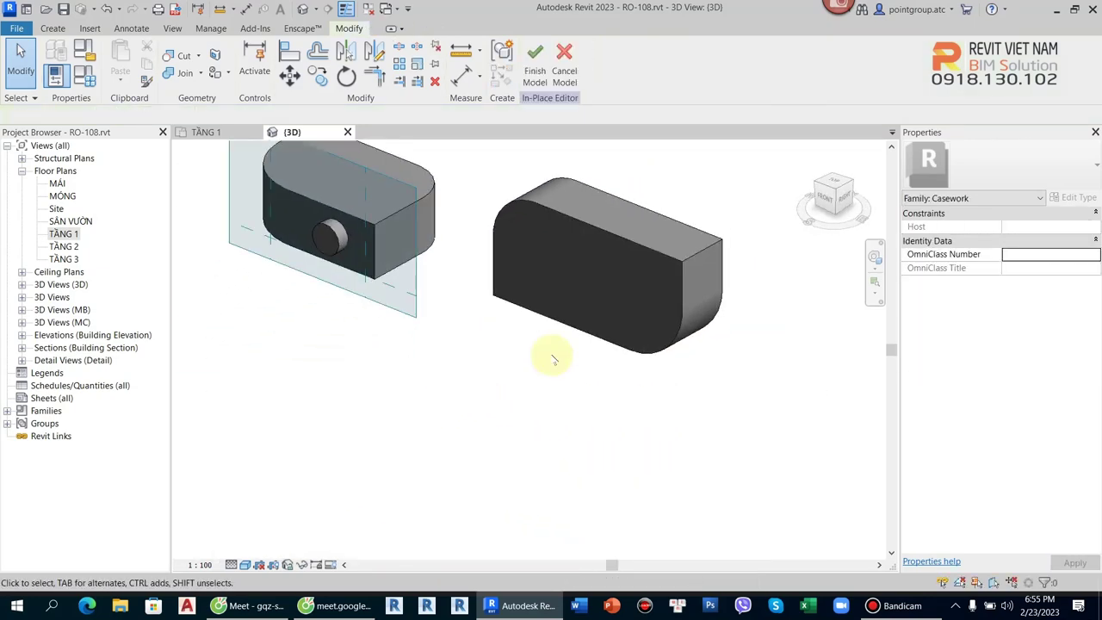
Open the TẦNG 1 floor plan and shift the plan view to the left
double_click(64, 234)
left_click(555, 305)
middle_click_drag(591, 320, 309, 331)
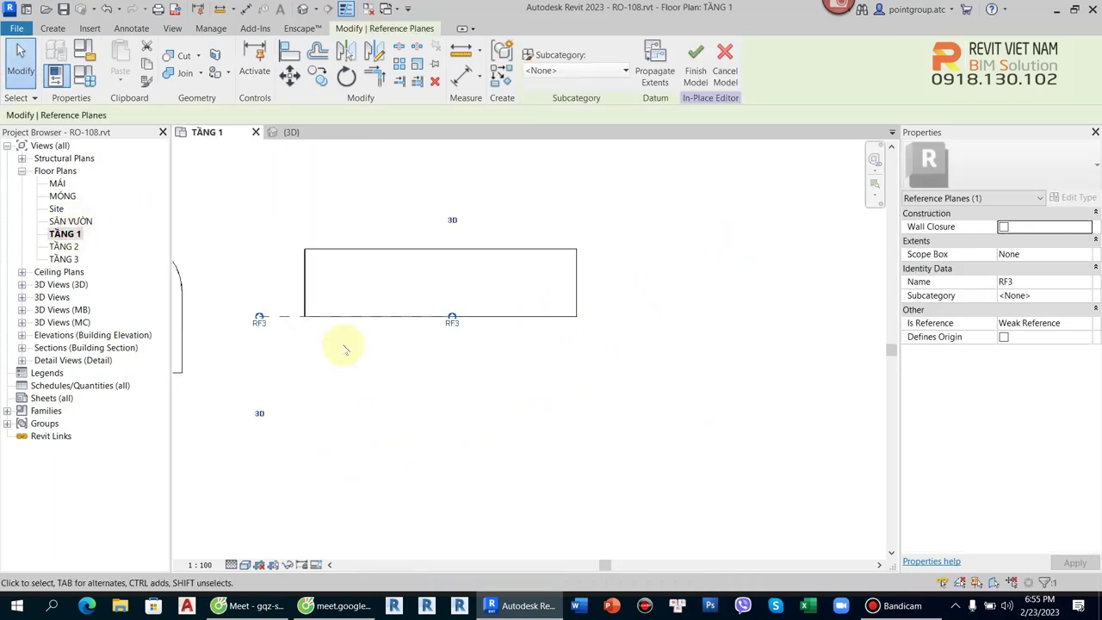
left_click(627, 381)
scroll(600, 371, "down", 2)
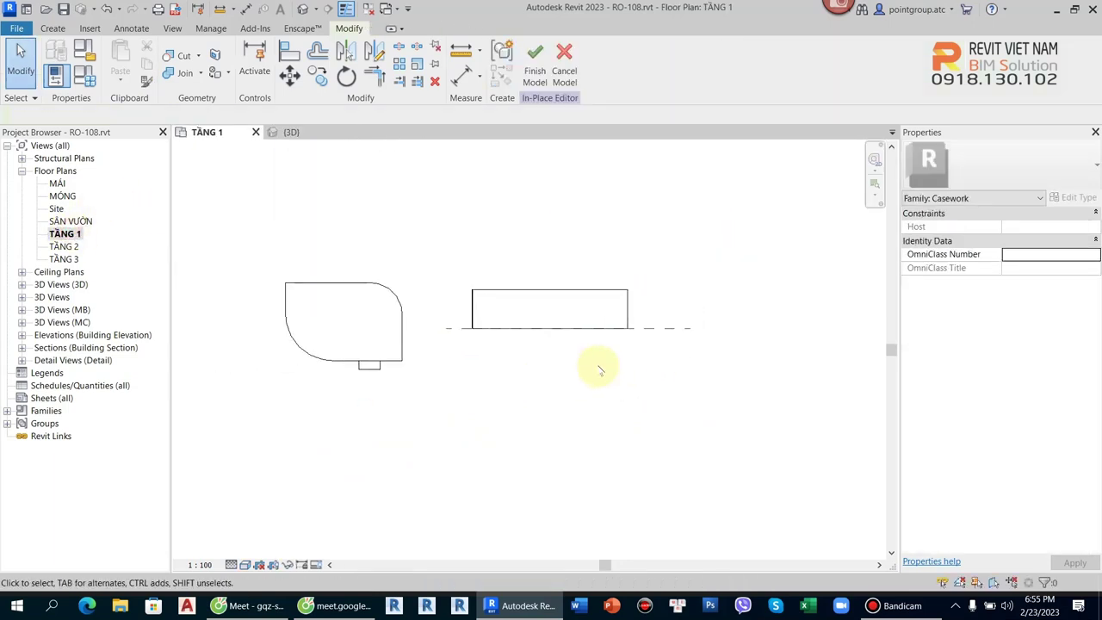
Close and reopen the Default 3D view, centred on the two casework solids
left_click(366, 8)
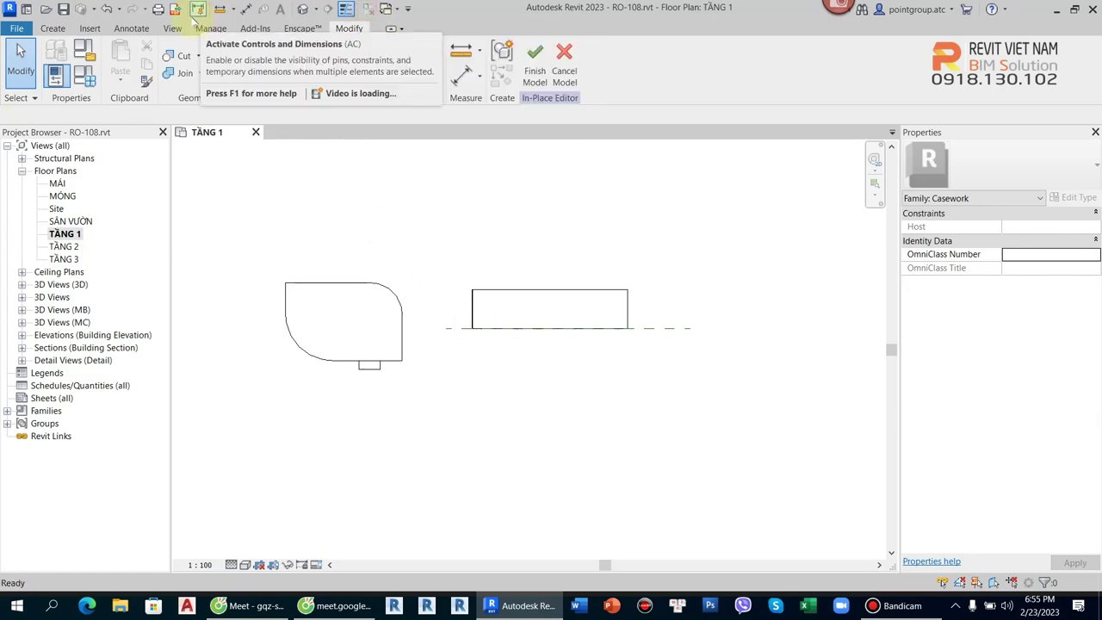
left_click(303, 11)
scroll(568, 457, "up", 5)
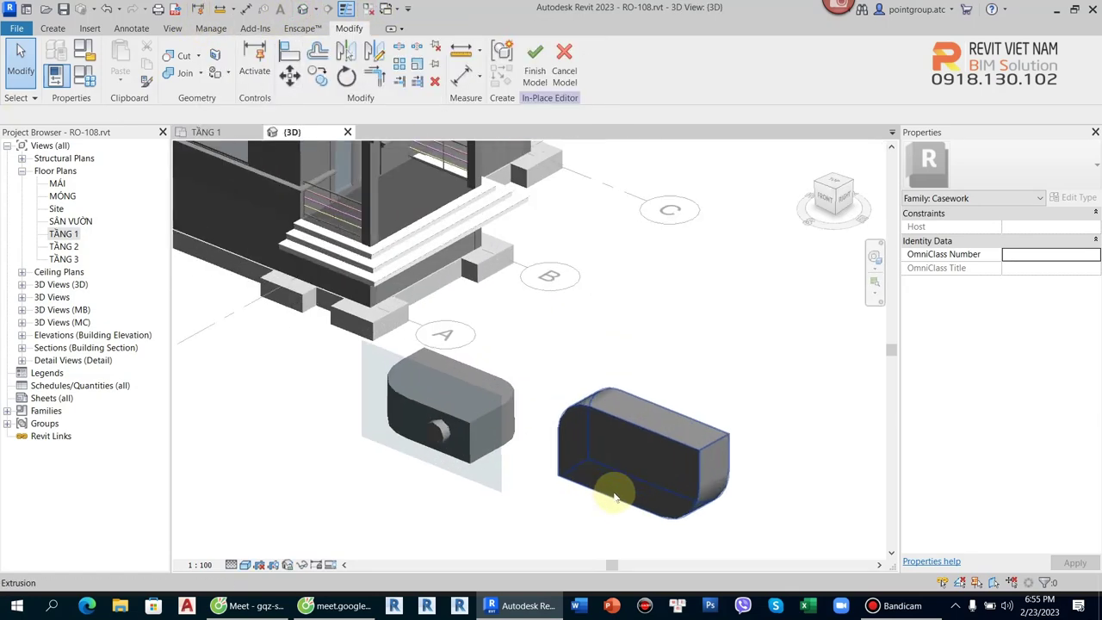
mouse_move(610, 431)
middle_mouse_down()
mouse_move(792, 491)
mouse_move(474, 442)
mouse_move(597, 377)
middle_mouse_up()
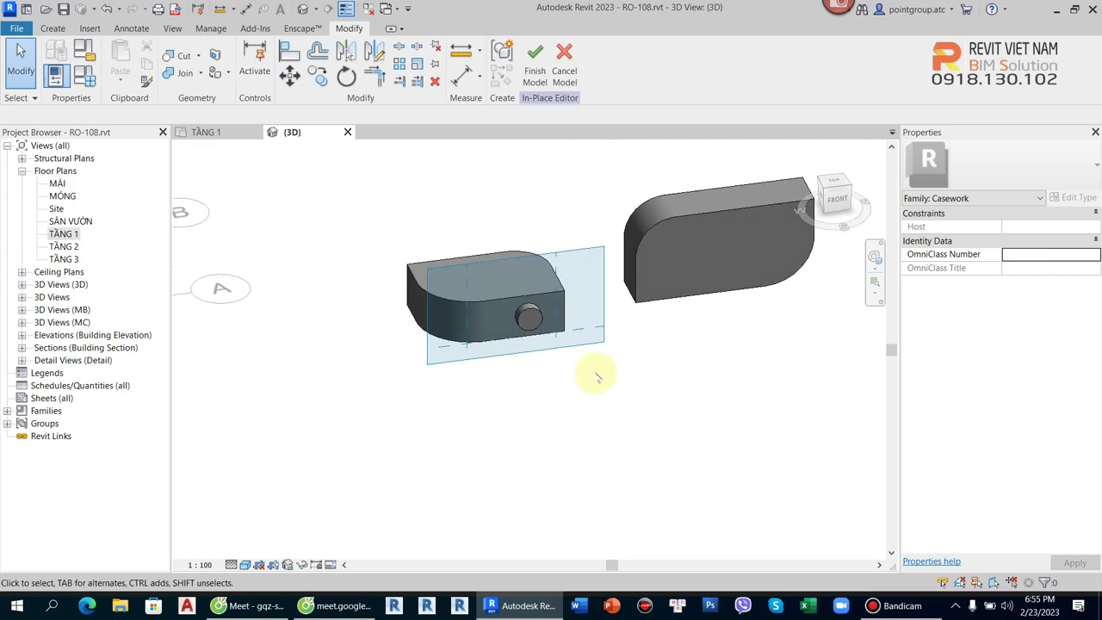
Return to the TẦNG 1 plan, framed slightly lower to show both extrusion outlines
double_click(79, 236)
scroll(551, 388, "down", 5)
scroll(559, 379, "up", 4)
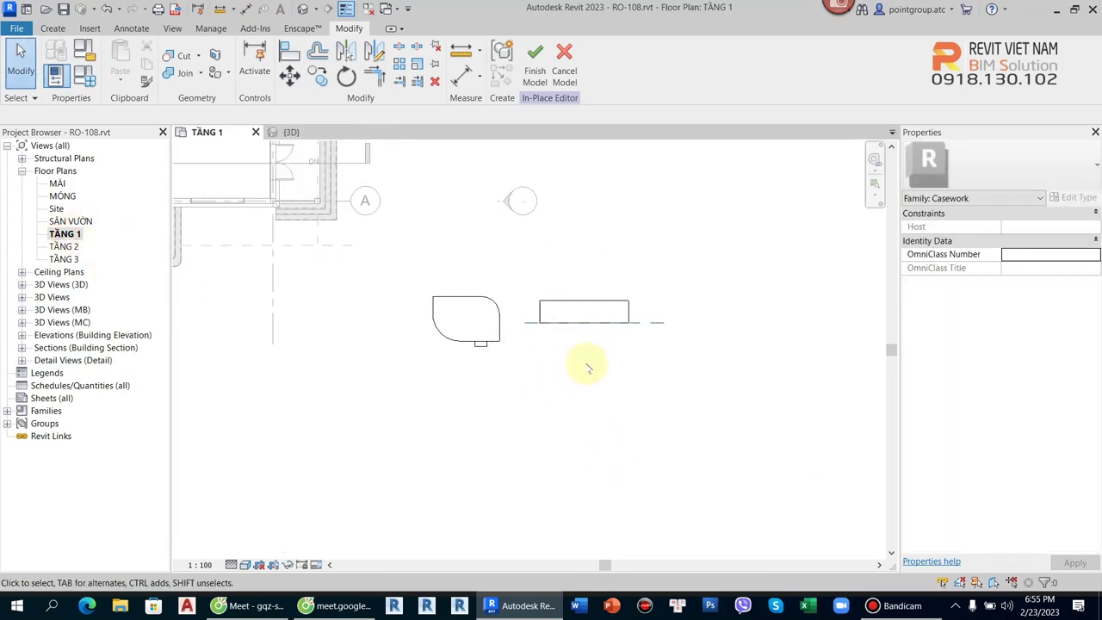
middle_click_drag(578, 416, 576, 437)
left_click(59, 28)
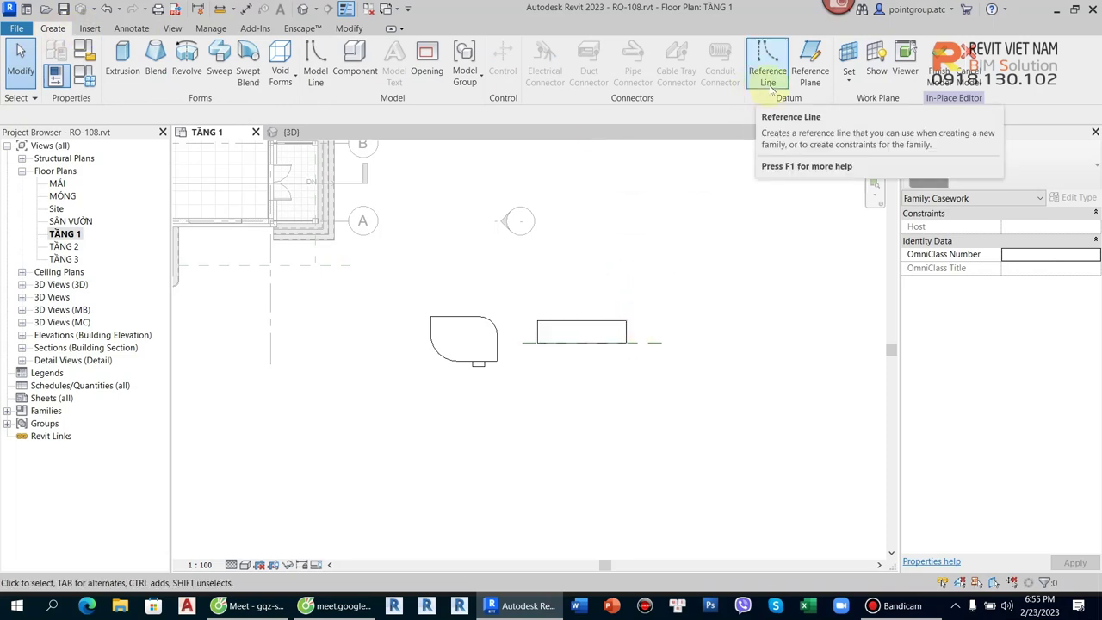
mouse_move(767, 66)
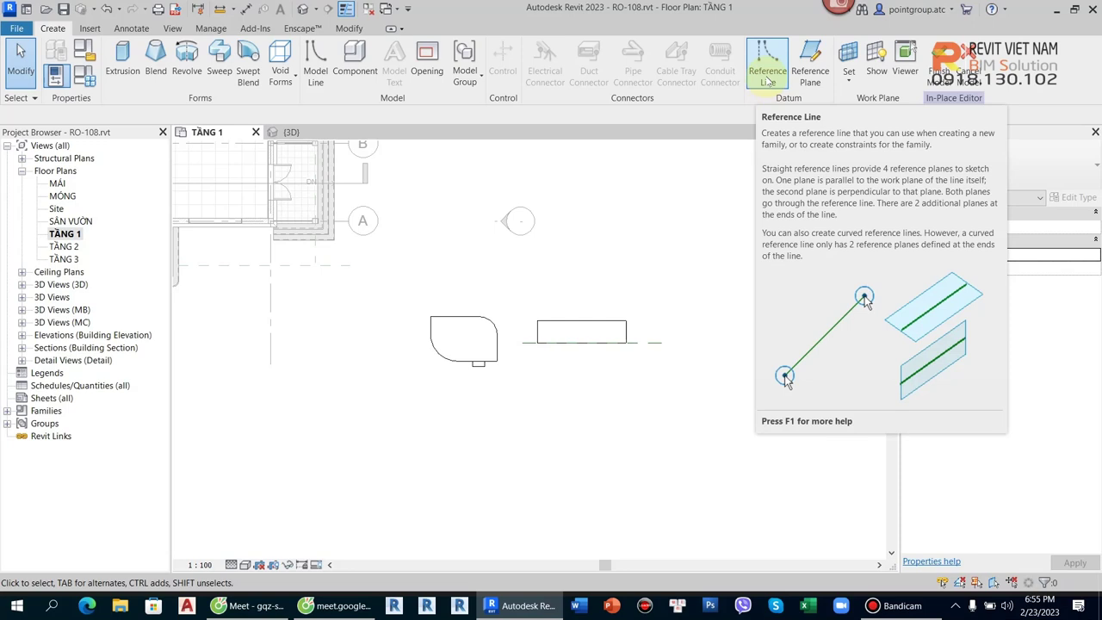
Draw a reference line in plan just below the two extrusion outlines
left_click(767, 80)
scroll(550, 395, "up", 2)
left_click(519, 342)
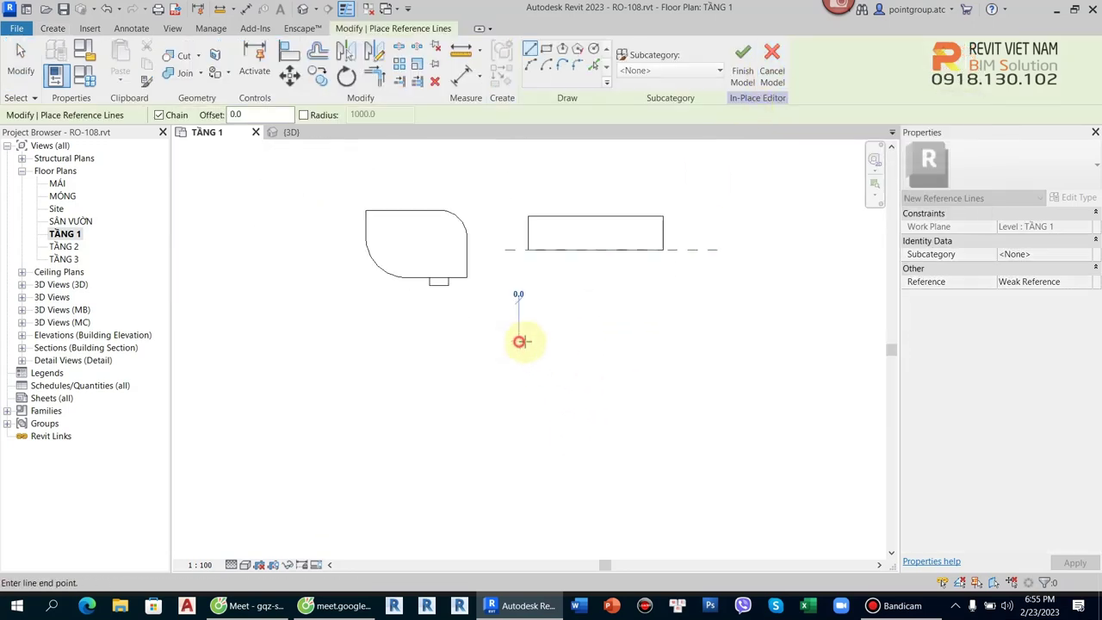
left_click(681, 339)
key("Escape")
key("Escape")
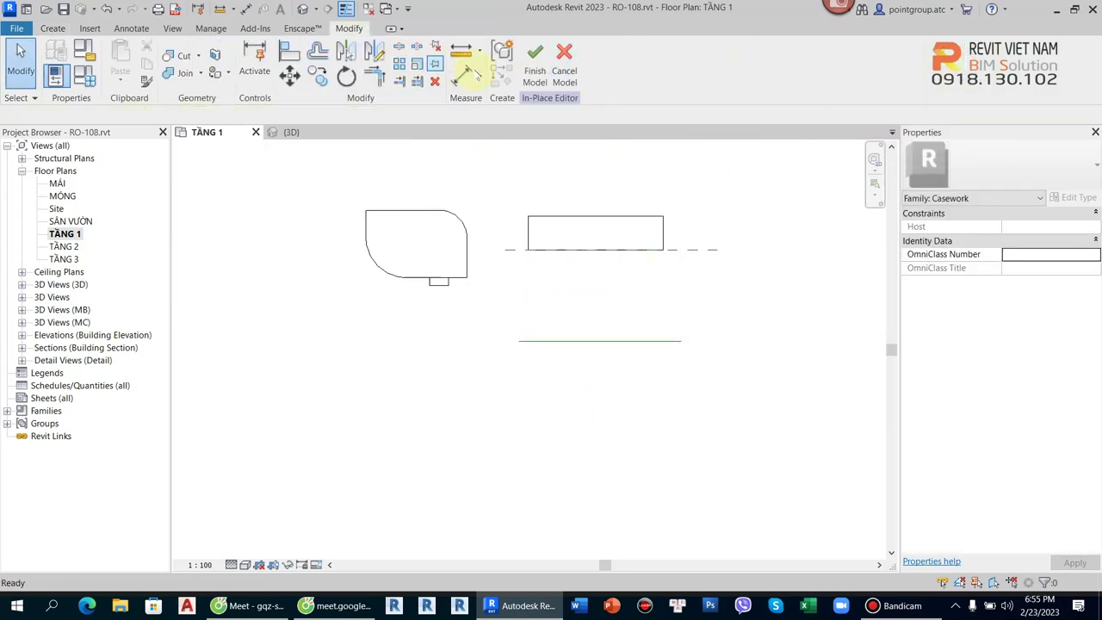
Finish the casework model, switch to the 3D view and re-enter in-place editing
left_click(535, 56)
left_click(302, 9)
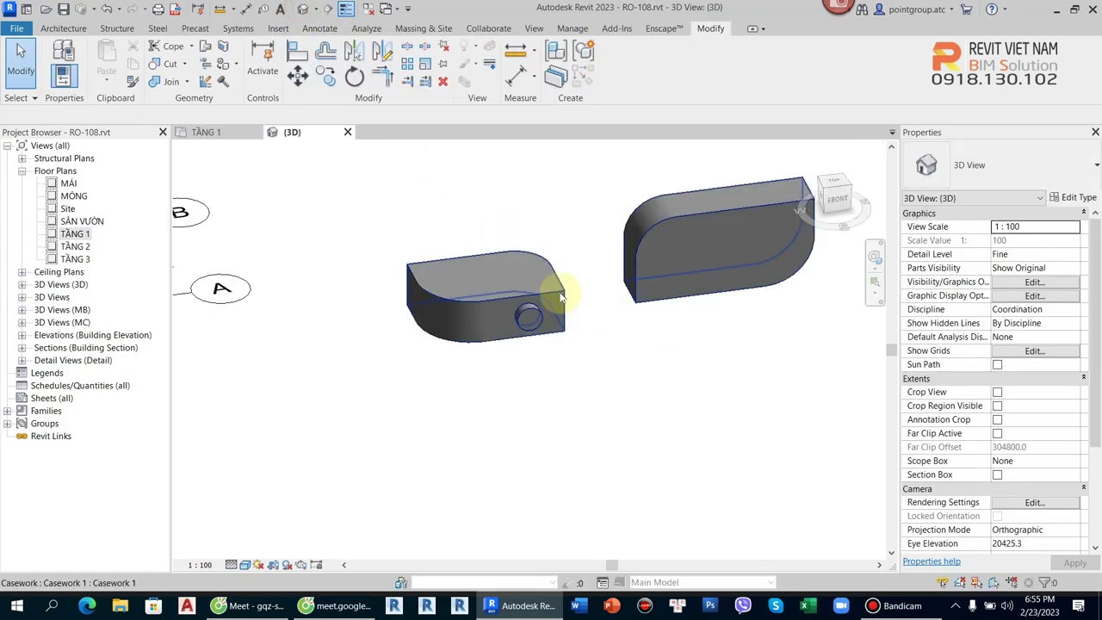
double_click(668, 236)
middle_click_drag(655, 410, 475, 412)
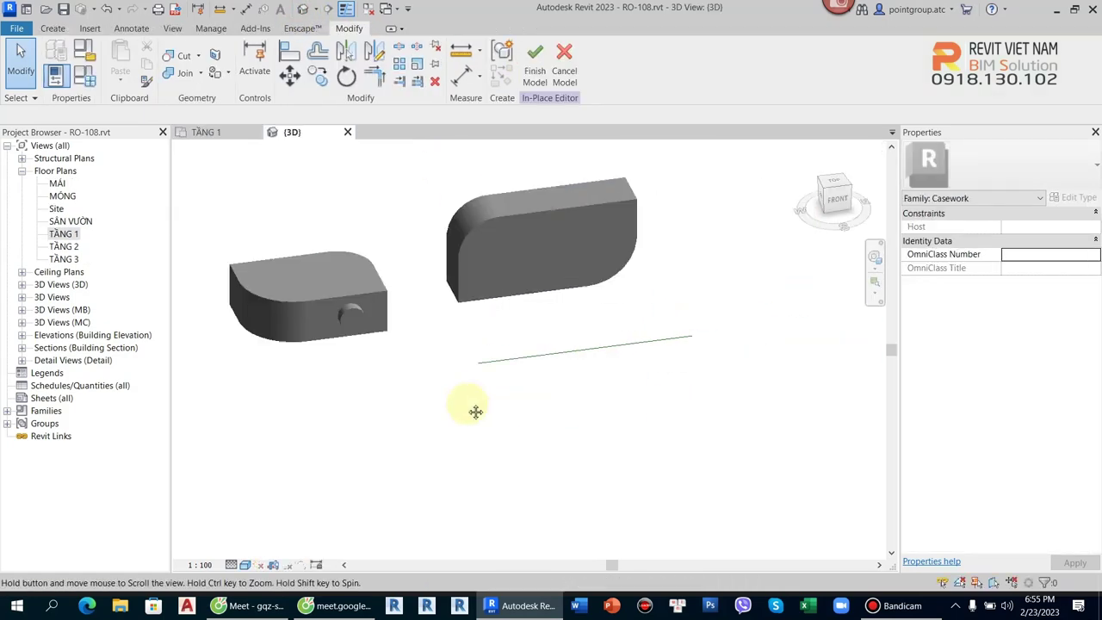
scroll(488, 388, "down", 2)
Finish the model again, then select the casework and reopen it with Edit In-Place
left_click(535, 56)
scroll(550, 336, "down", 3)
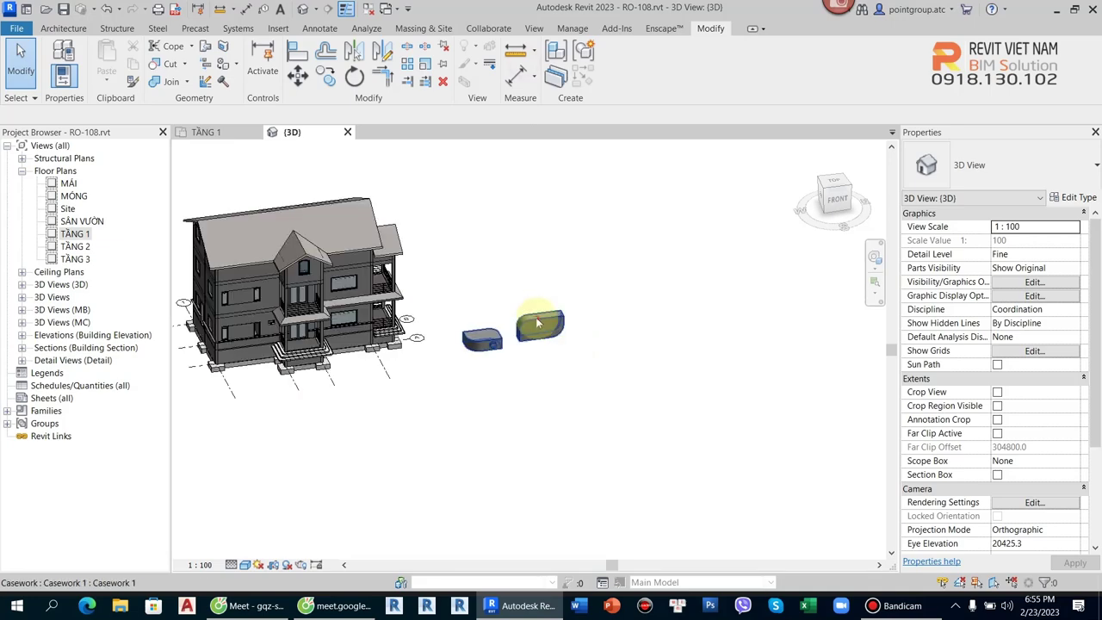
left_click(538, 323)
scroll(422, 331, "up", 1)
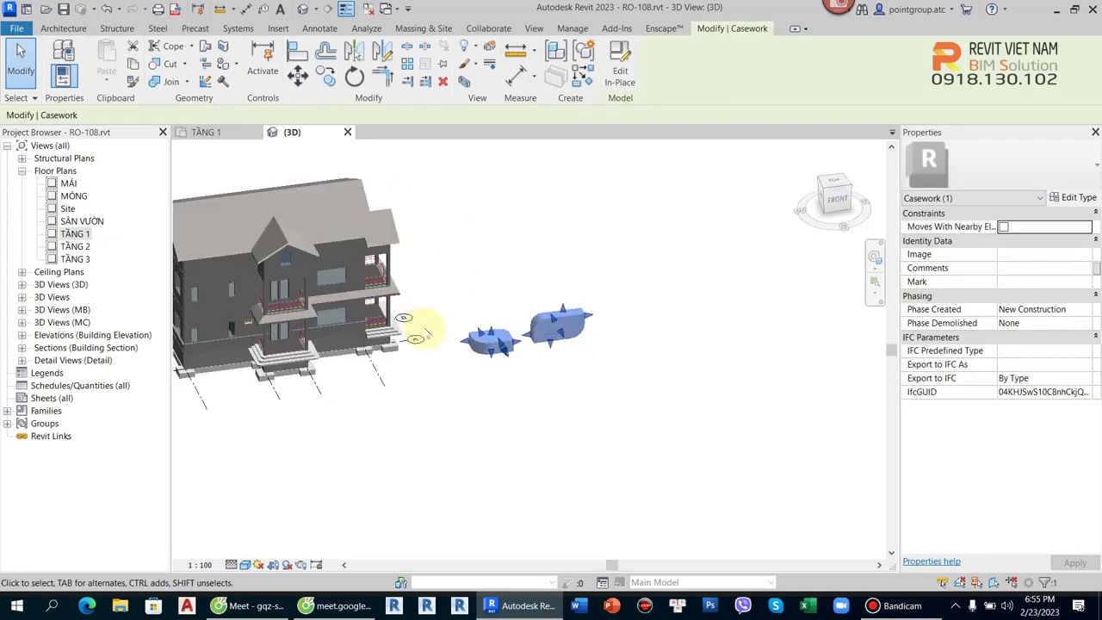
scroll(491, 344, "up", 3)
left_click(620, 413)
left_click(651, 290)
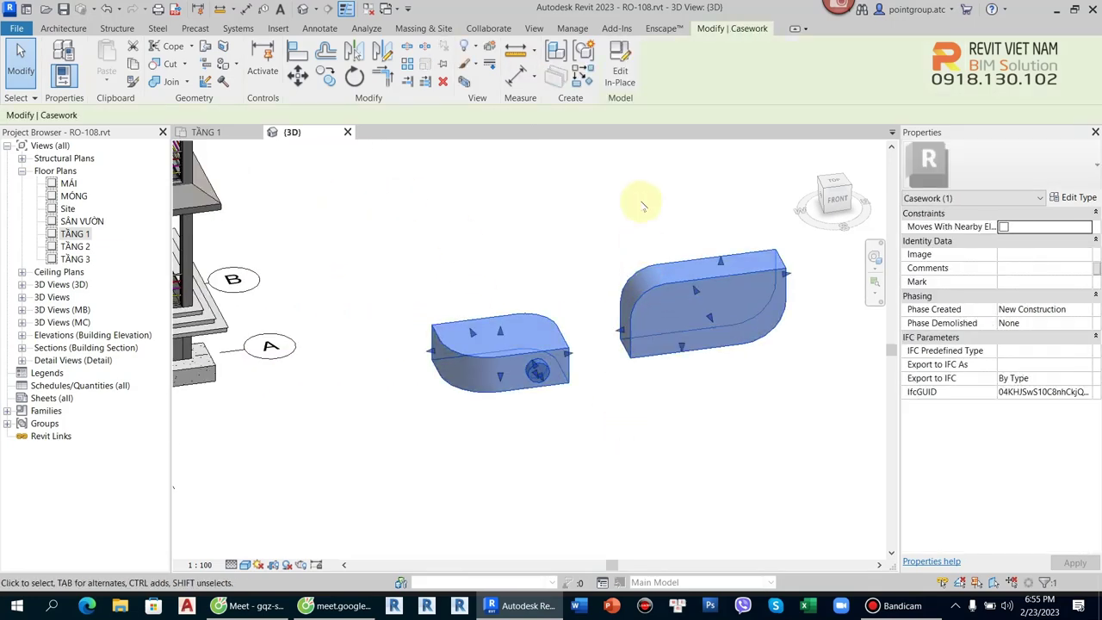
left_click(620, 82)
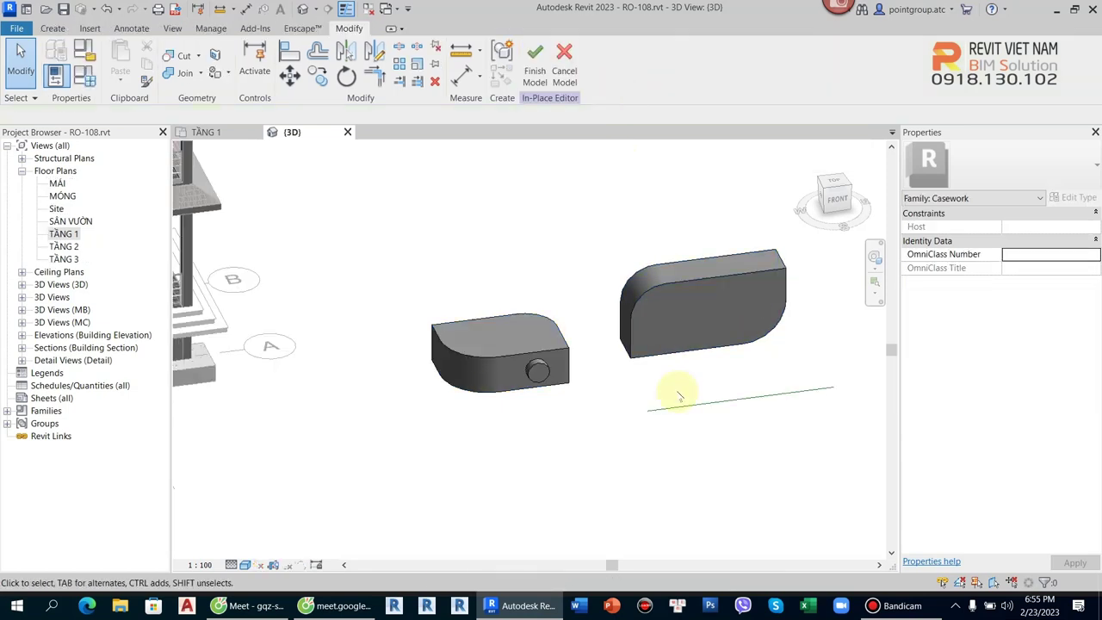
Orbit and pan the 3D view to bring the green reference line into focus
middle_click_drag(672, 388, 614, 306, "shift")
scroll(615, 305, "up", 2)
middle_click_drag(701, 327, 586, 349)
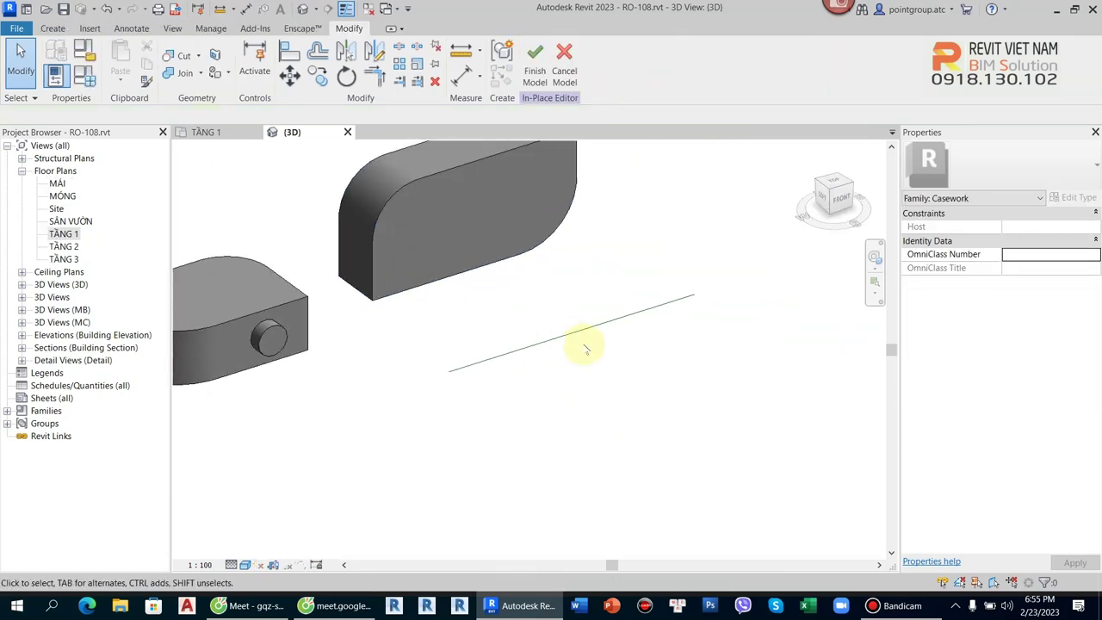
left_click(593, 373)
key("Escape")
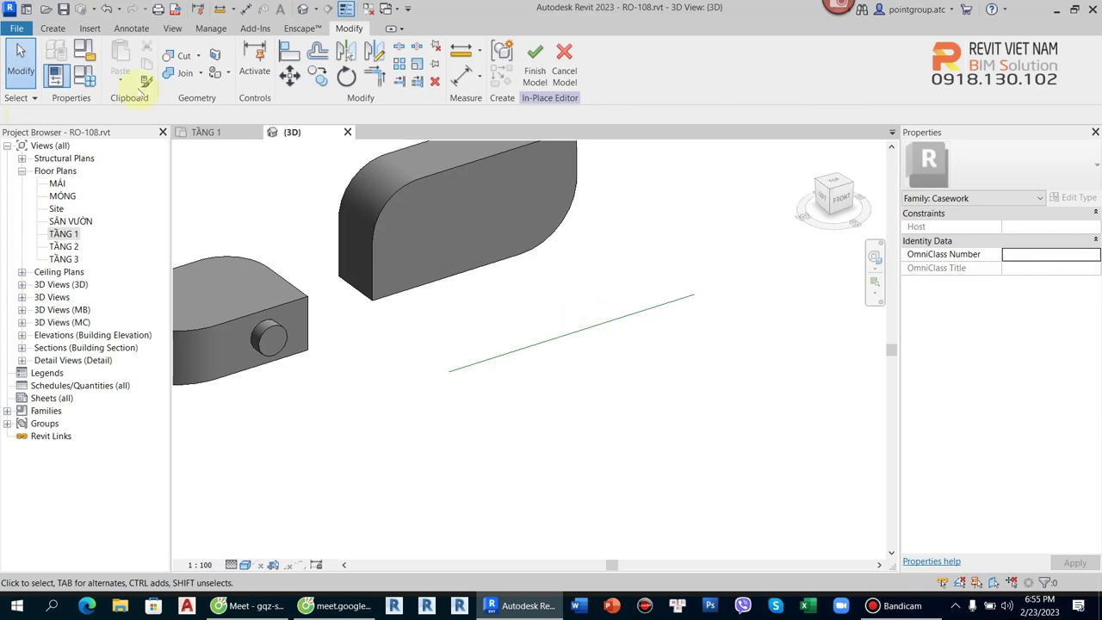
left_click(53, 28)
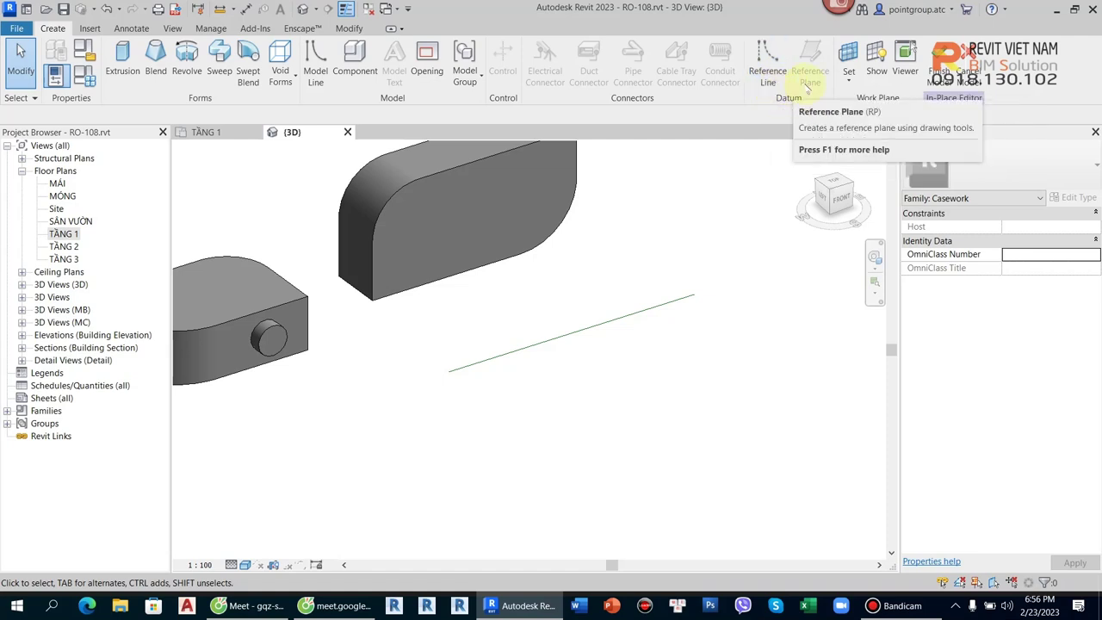
Select the green reference line to check its length, then clear the selection
left_click(631, 322)
left_click(631, 323)
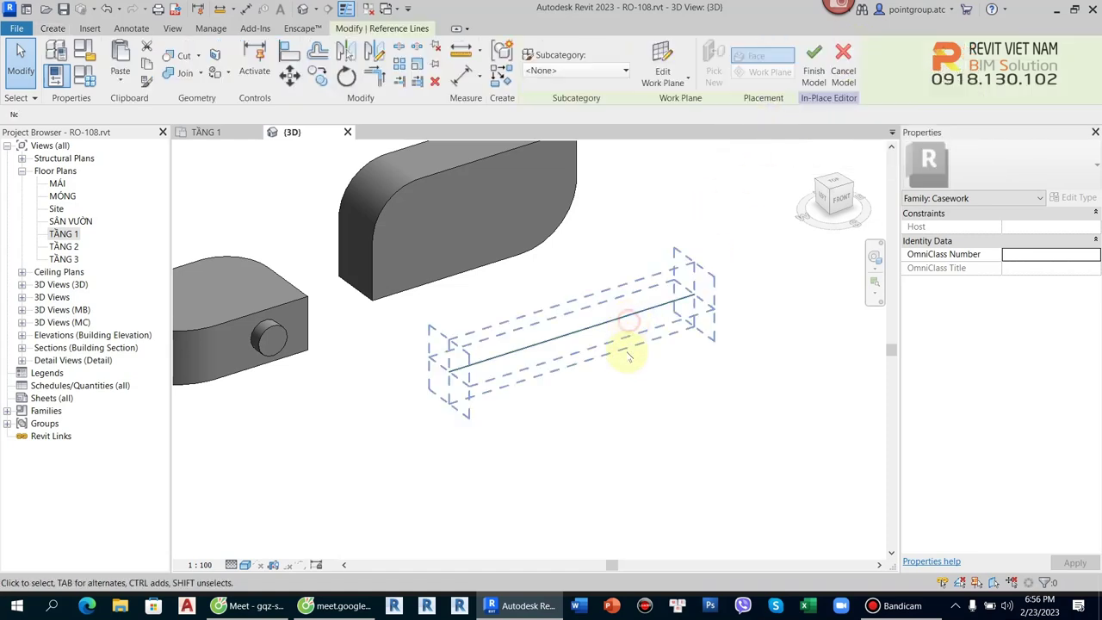
key("Escape")
left_click(622, 317)
scroll(438, 373, "up", 3)
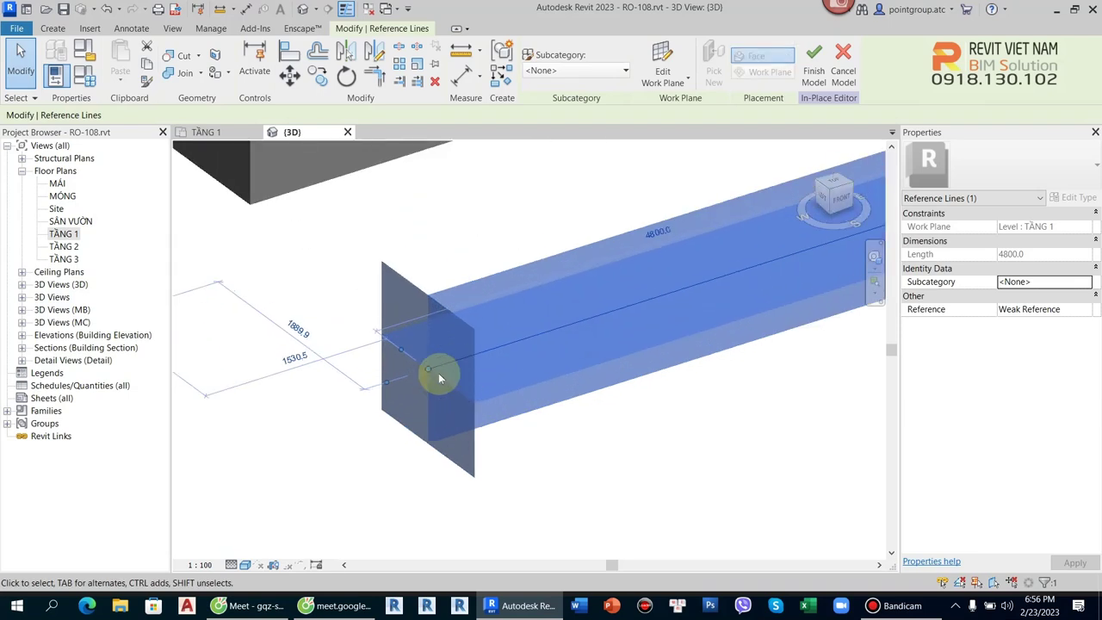
scroll(439, 372, "down", 2)
left_click(625, 415)
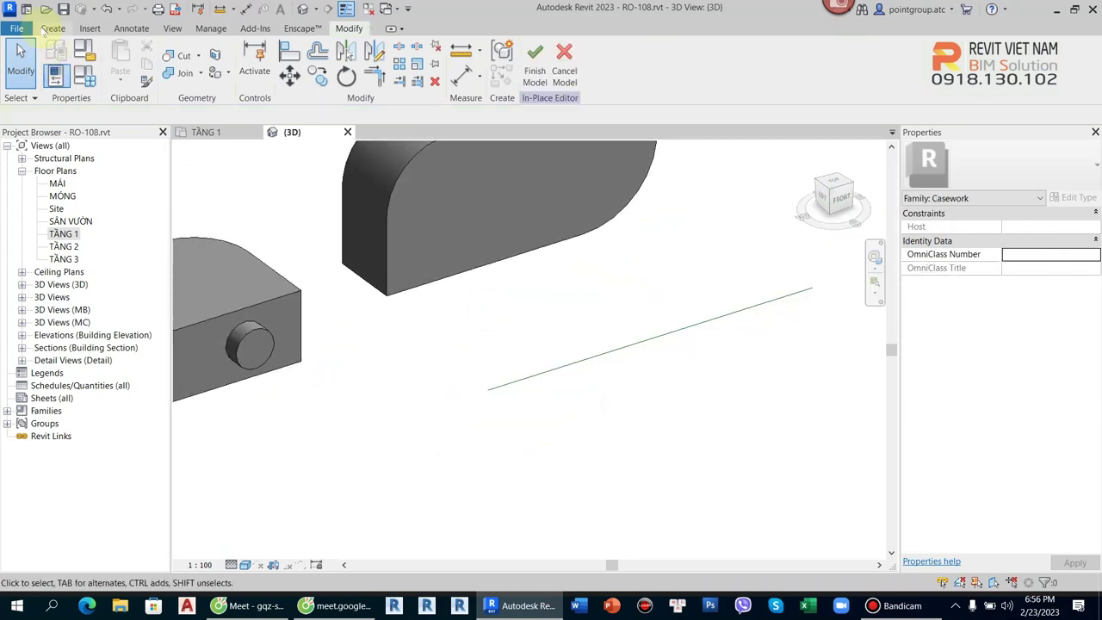
Set the work plane to the reference line's vertical plane, using Tab to cycle to it
left_click(45, 28)
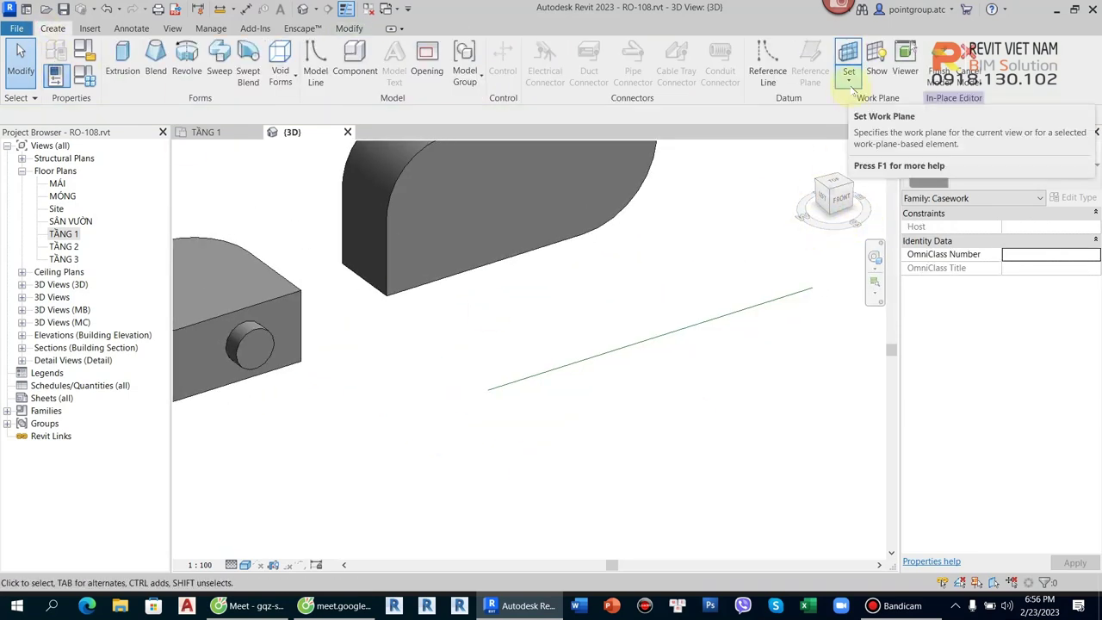
left_click(849, 73)
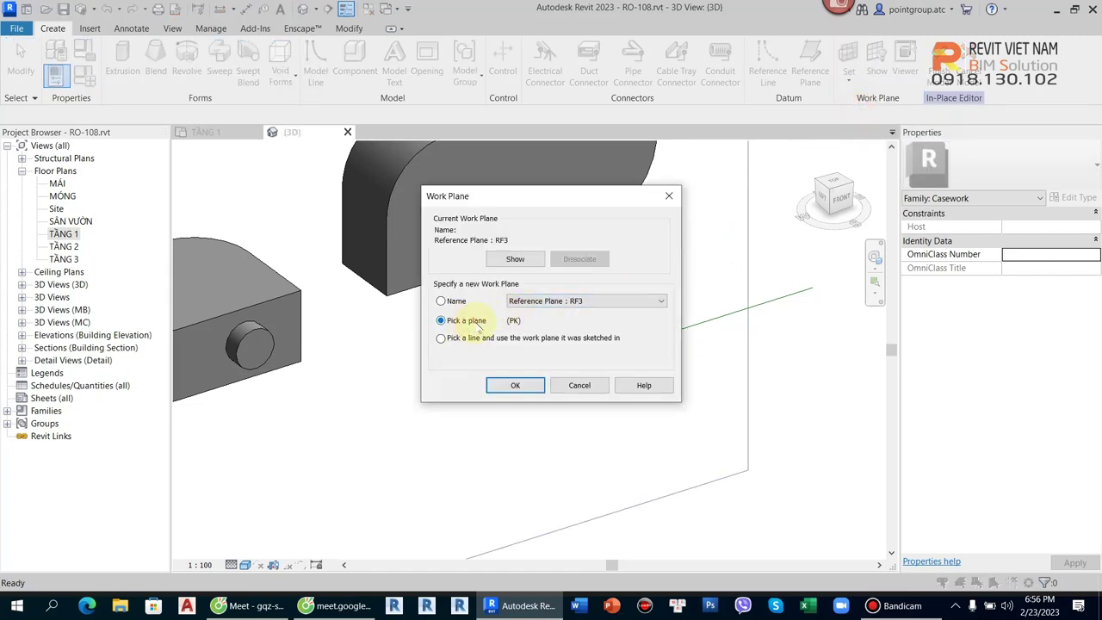
left_click(515, 384)
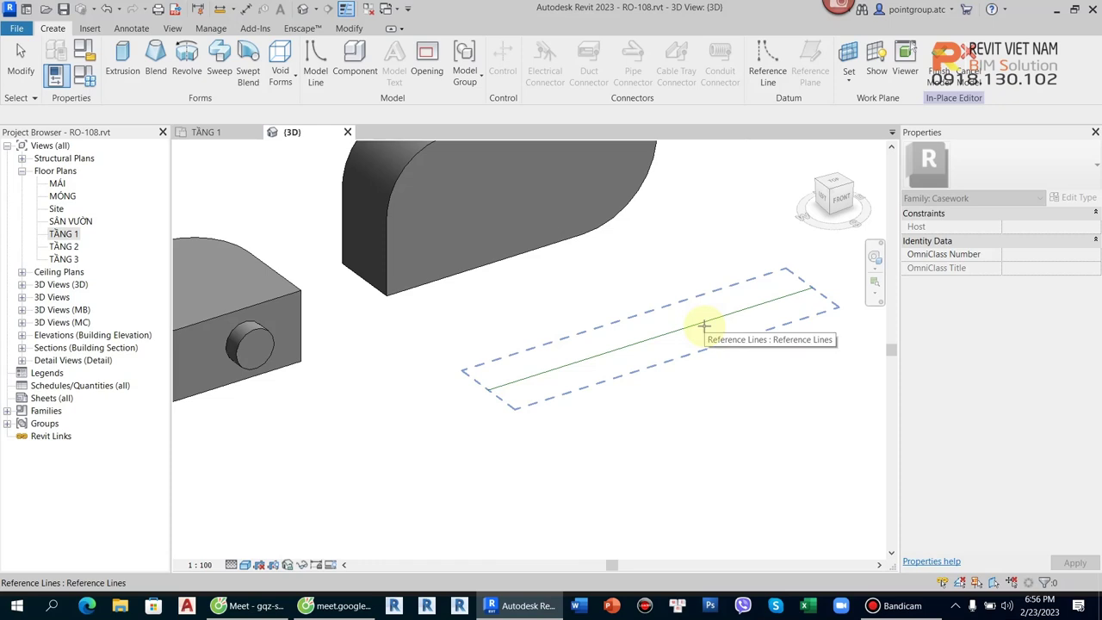
key("Tab")
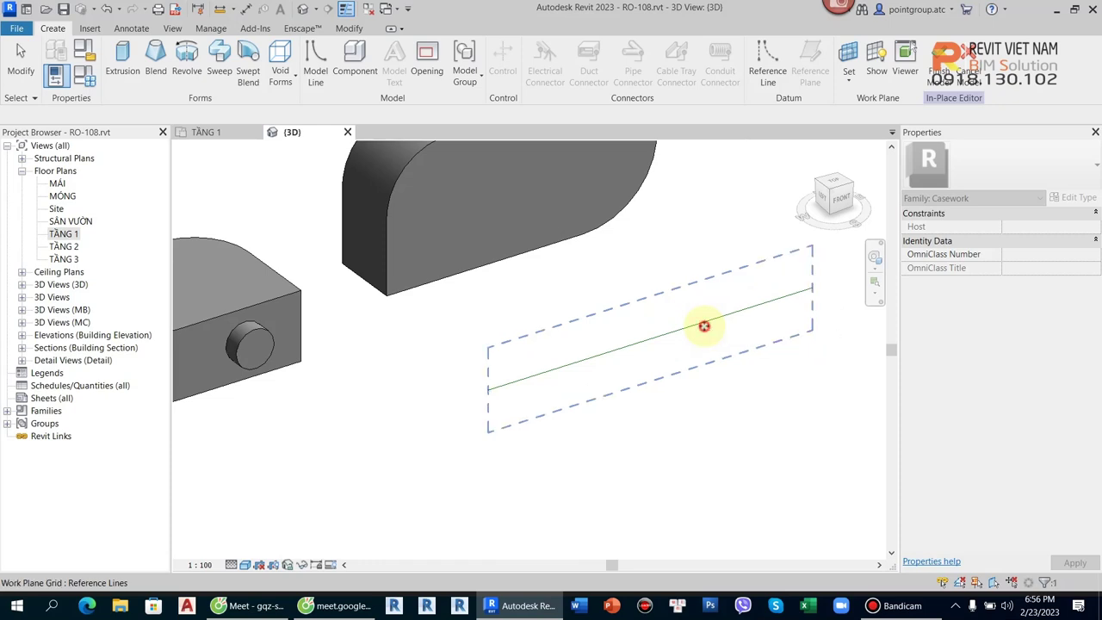
left_click(704, 326)
scroll(644, 295, "down", 3)
middle_click_drag(645, 217, 656, 323, "shift")
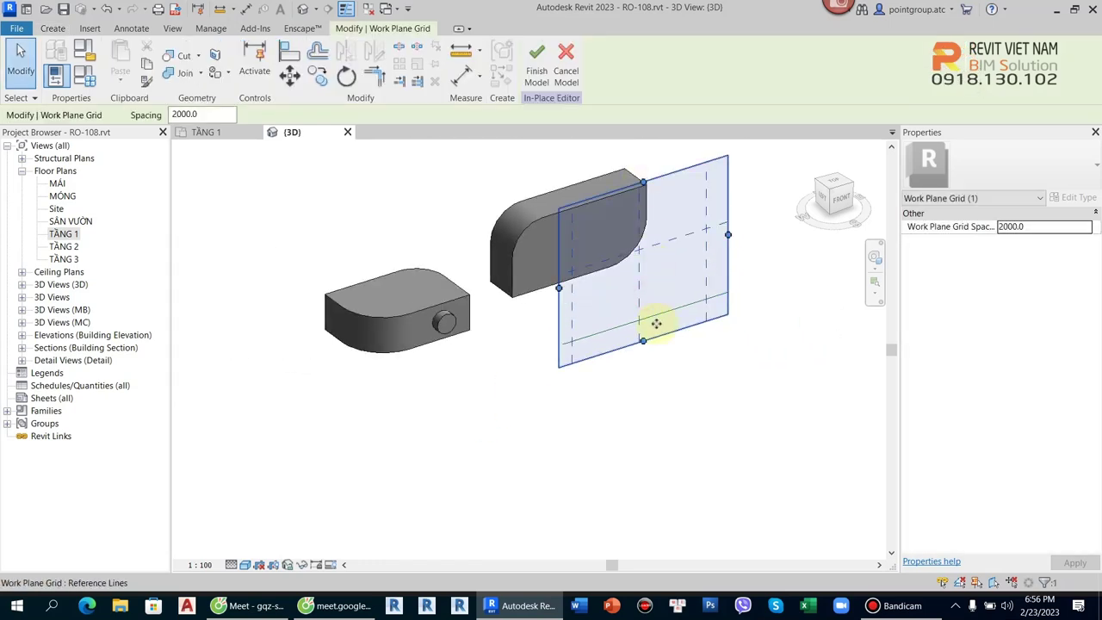
left_click(651, 399)
scroll(777, 320, "up", 3)
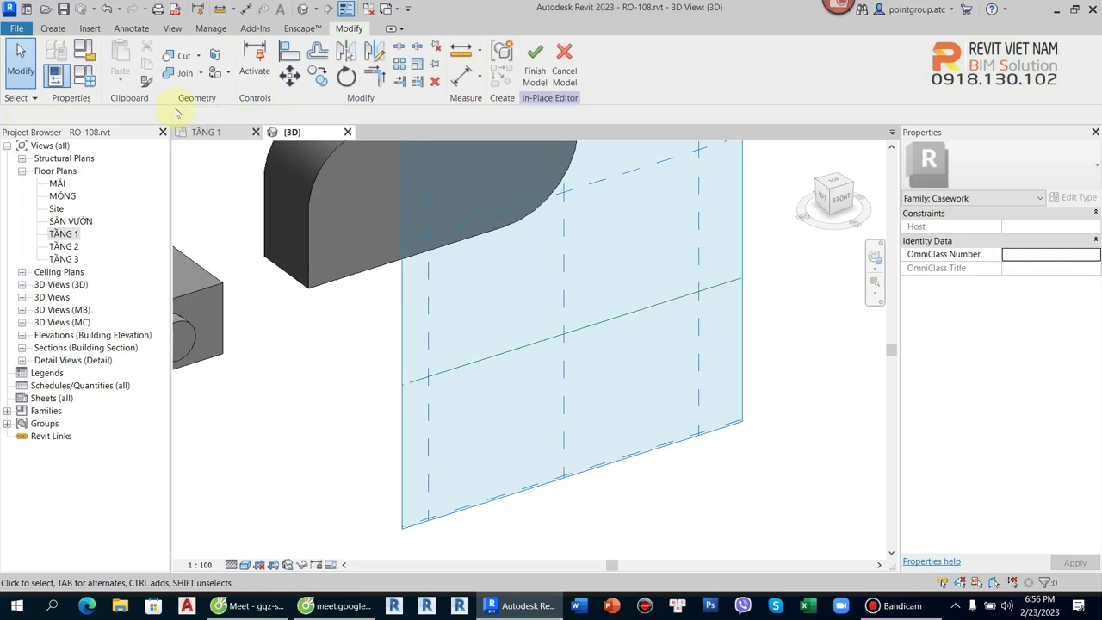
left_click(53, 28)
Draw a tilted reference line rising from the first line's endpoint
left_click(767, 61)
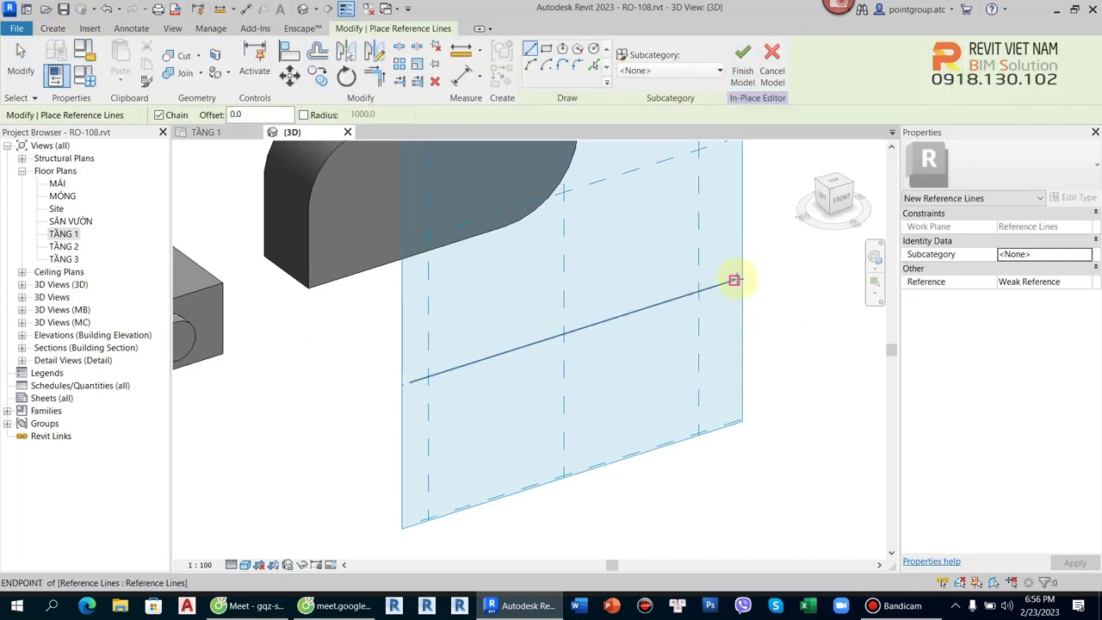
left_click(733, 280)
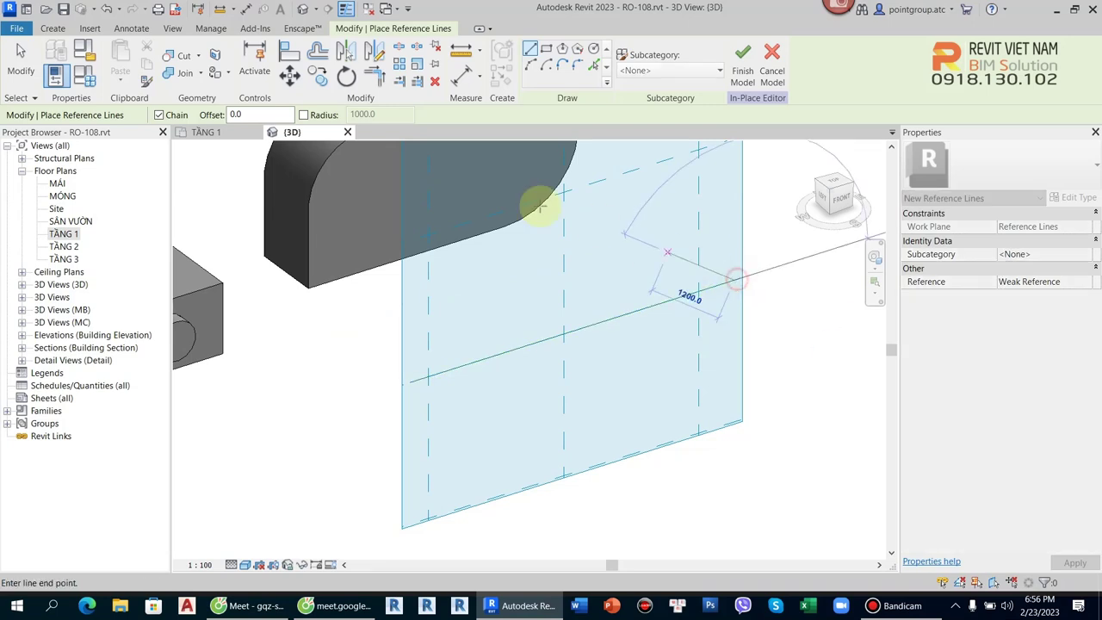
left_click(428, 200)
key("Escape")
key("Escape")
left_click(567, 297)
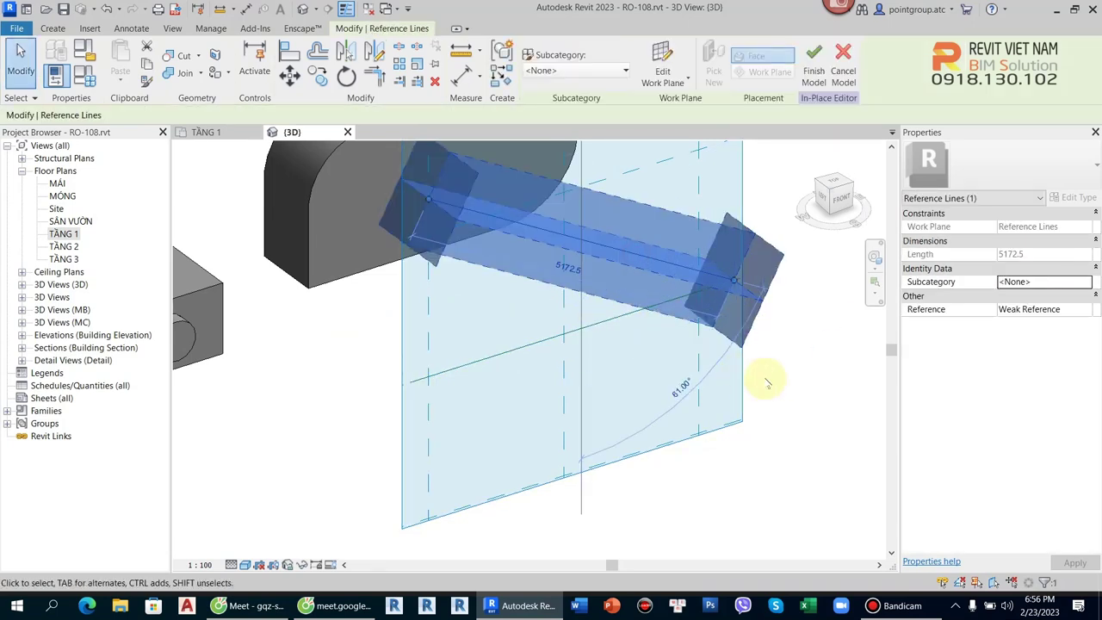
left_click(773, 364)
mouse_move(772, 364)
middle_mouse_down("shift")
mouse_move(758, 374)
mouse_move(548, 222)
middle_mouse_up("shift")
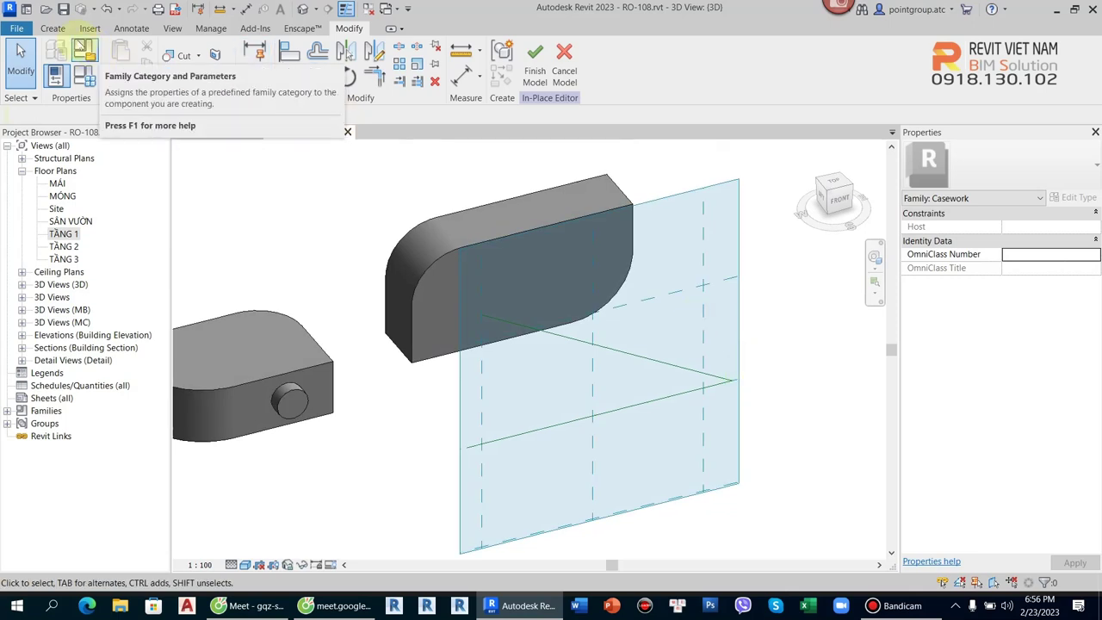
Set the work plane by picking the tilted reference line's plane
left_click(52, 28)
left_click(848, 78)
left_click(887, 104)
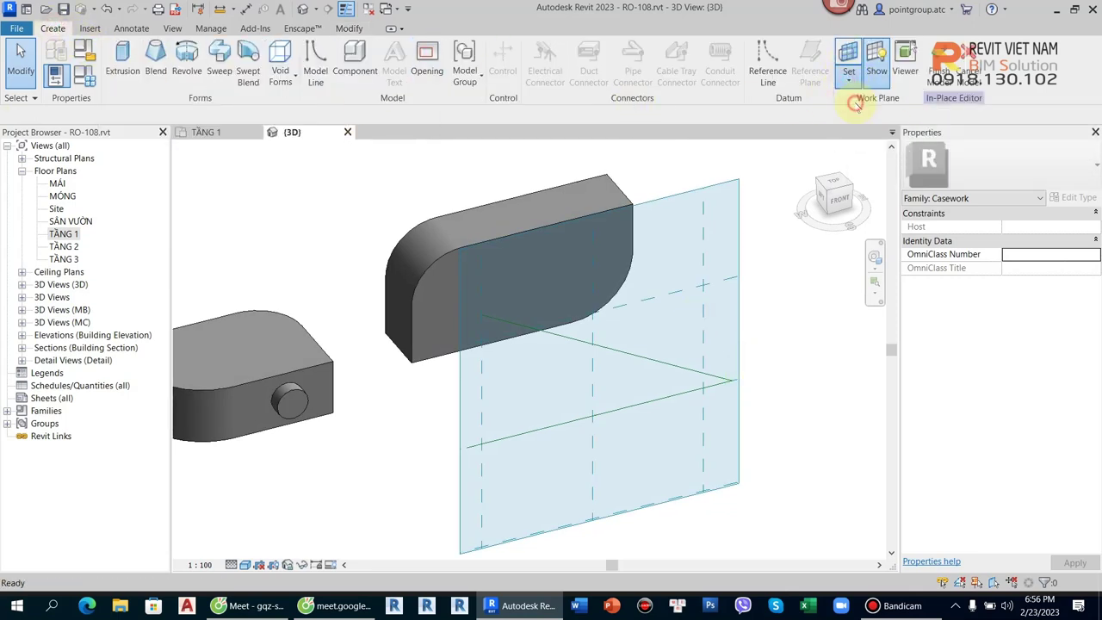
left_click(524, 383)
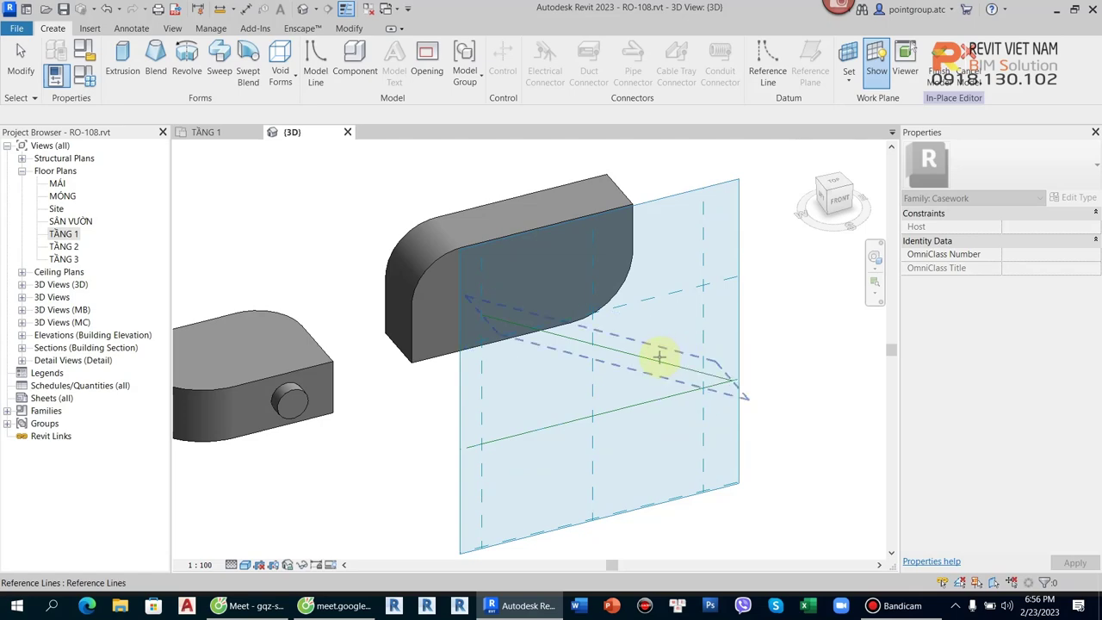
left_click(659, 356)
mouse_move(746, 320)
middle_mouse_down("shift")
mouse_move(764, 219)
mouse_move(591, 266)
mouse_move(556, 319)
middle_mouse_up("shift")
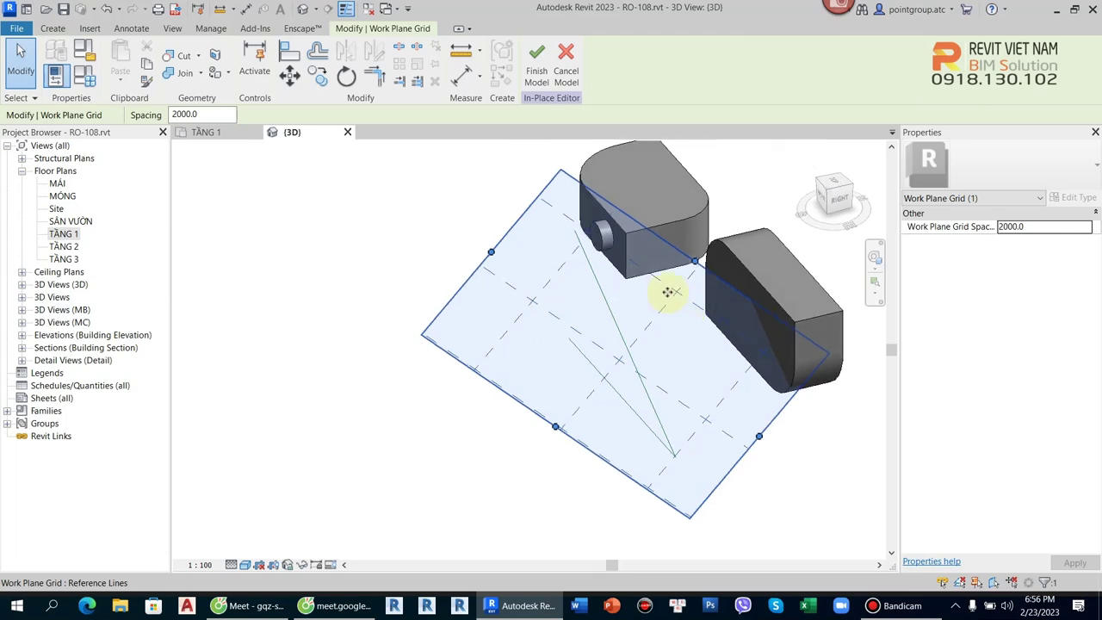
Sketch a closed four-line outline on the tilted plane and finish it as an extrusion
left_click(52, 28)
left_click(117, 57)
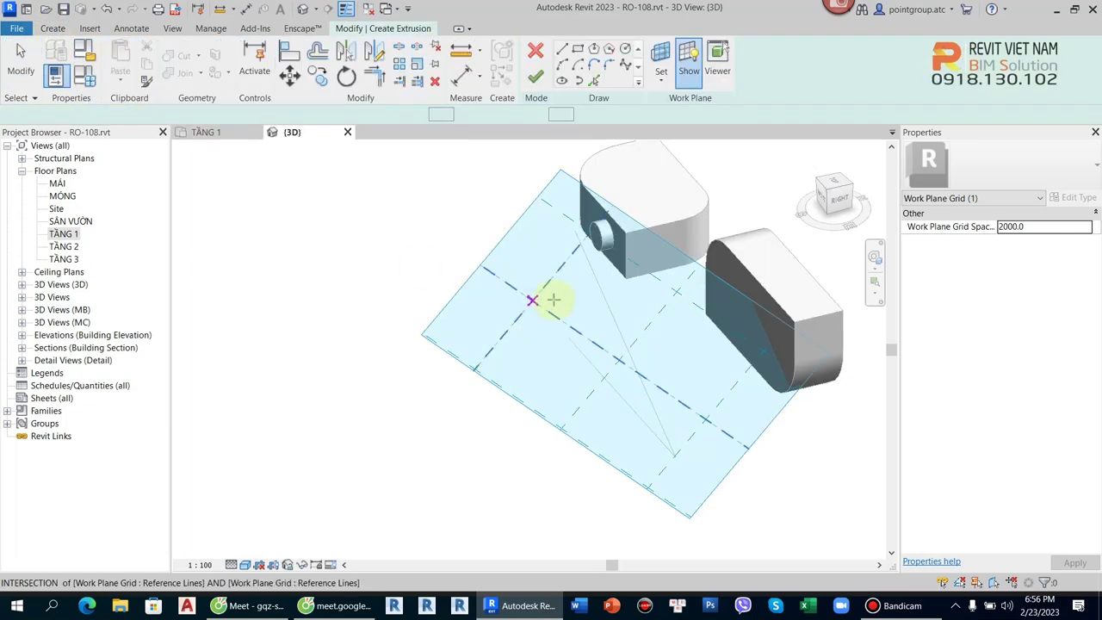
left_click(580, 243)
left_click(510, 329)
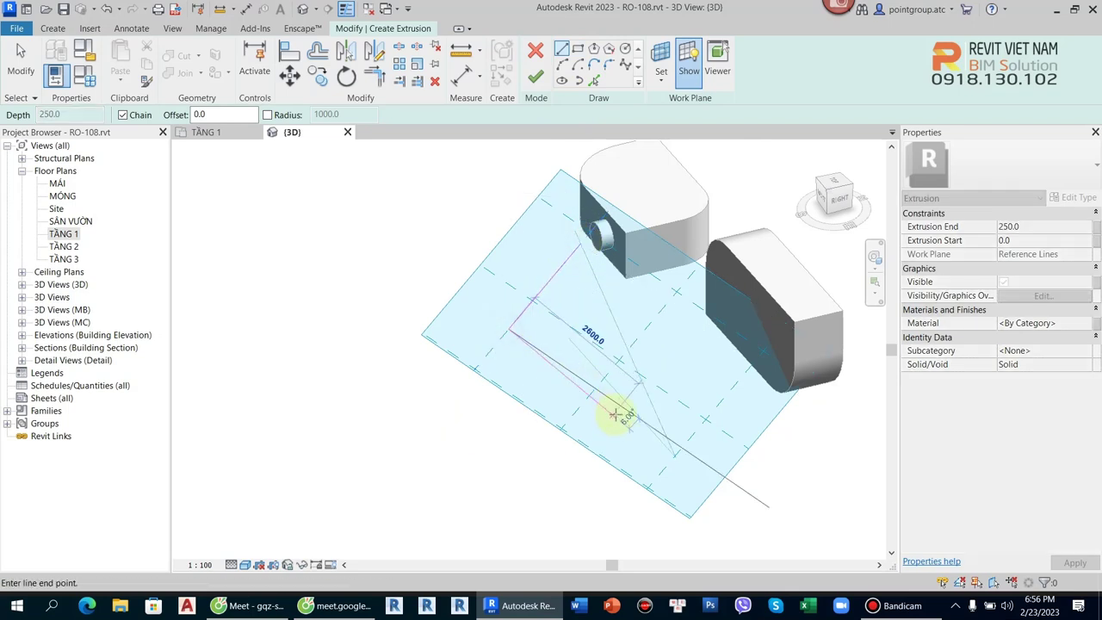
left_click(663, 387)
left_click(694, 305)
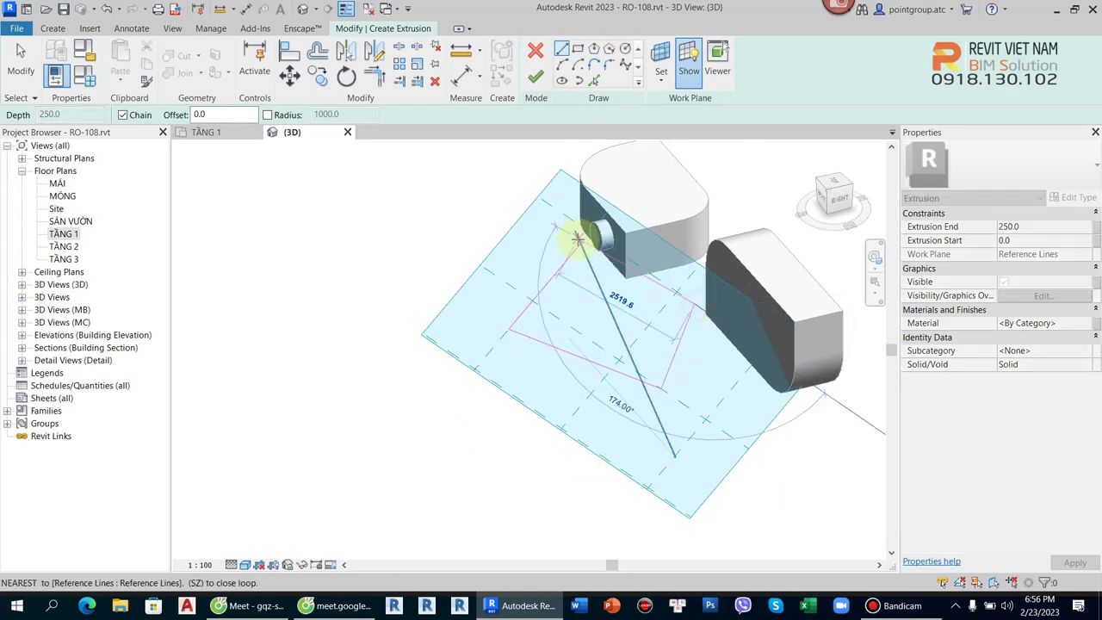
left_click(581, 243)
left_click(535, 76)
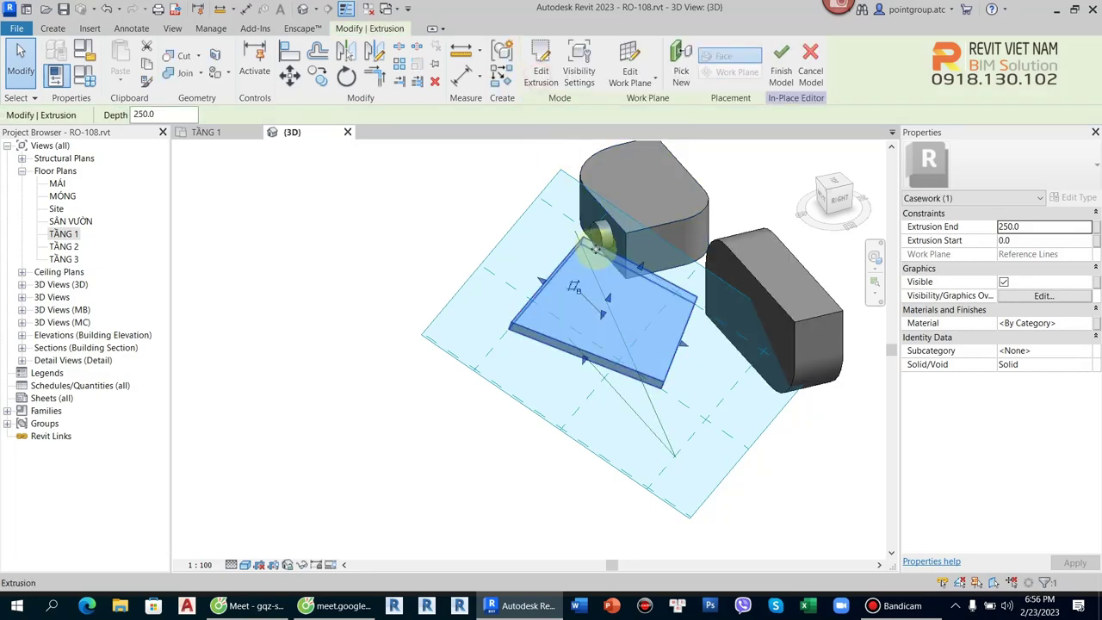
mouse_move(591, 238)
middle_mouse_down("shift")
mouse_move(730, 332)
mouse_move(598, 500)
mouse_move(633, 337)
middle_mouse_up("shift")
left_click(640, 450)
Deepen the tilted box extrusion to an Extrusion End of 1000
left_click(635, 343)
left_click_drag(603, 301, 581, 269)
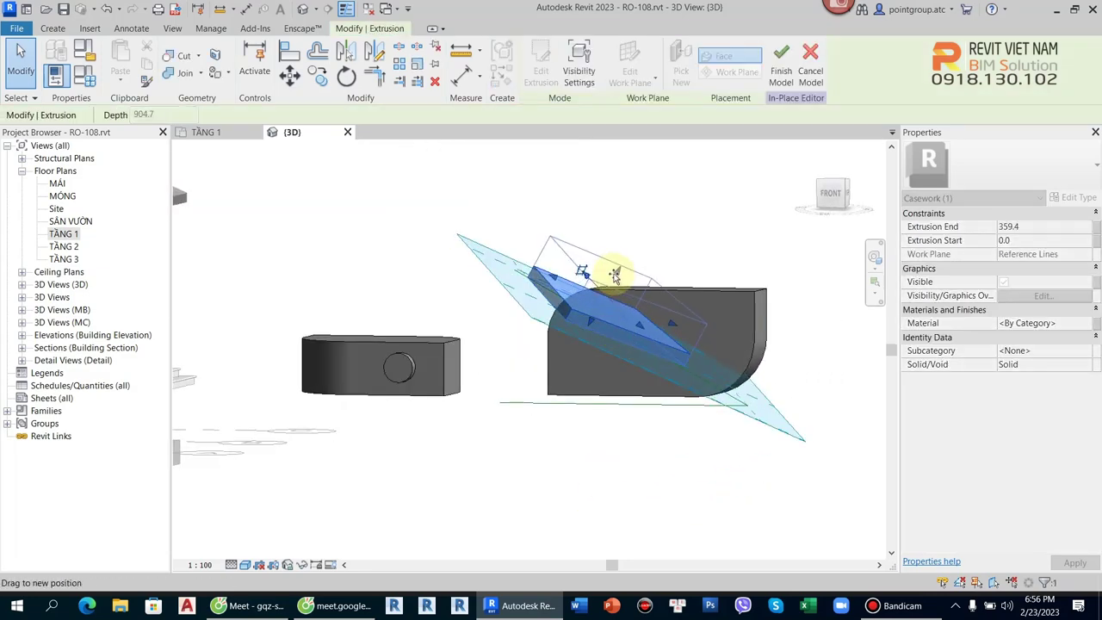
left_click(626, 443)
left_click(664, 315)
left_click(1033, 227)
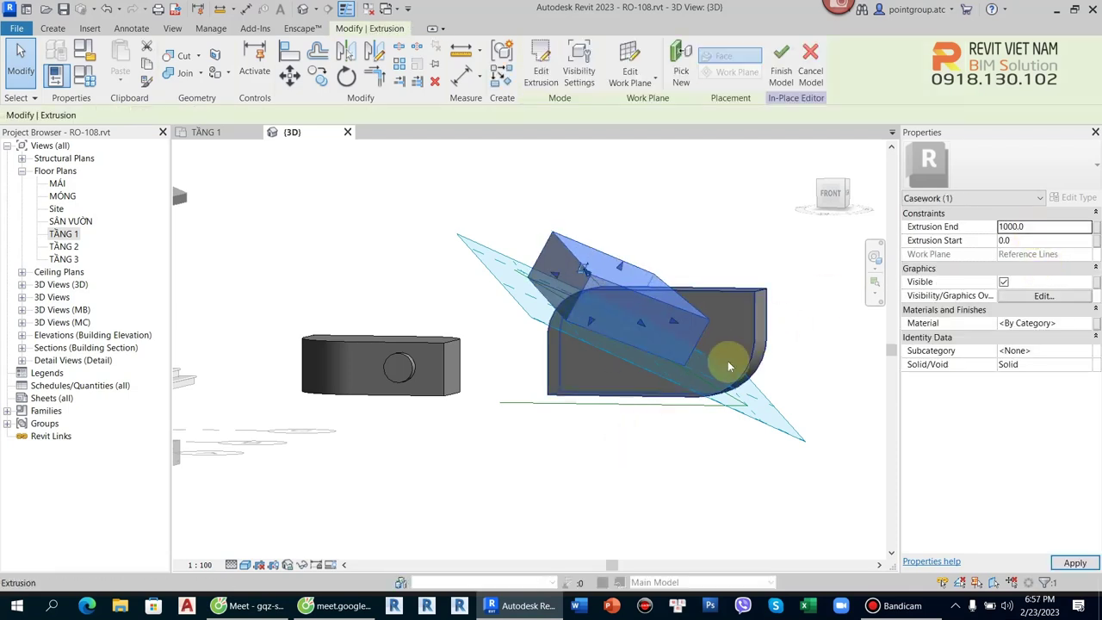
left_click(669, 455)
mouse_move(667, 310)
middle_mouse_down("shift")
mouse_move(671, 380)
mouse_move(721, 363)
middle_mouse_up("shift")
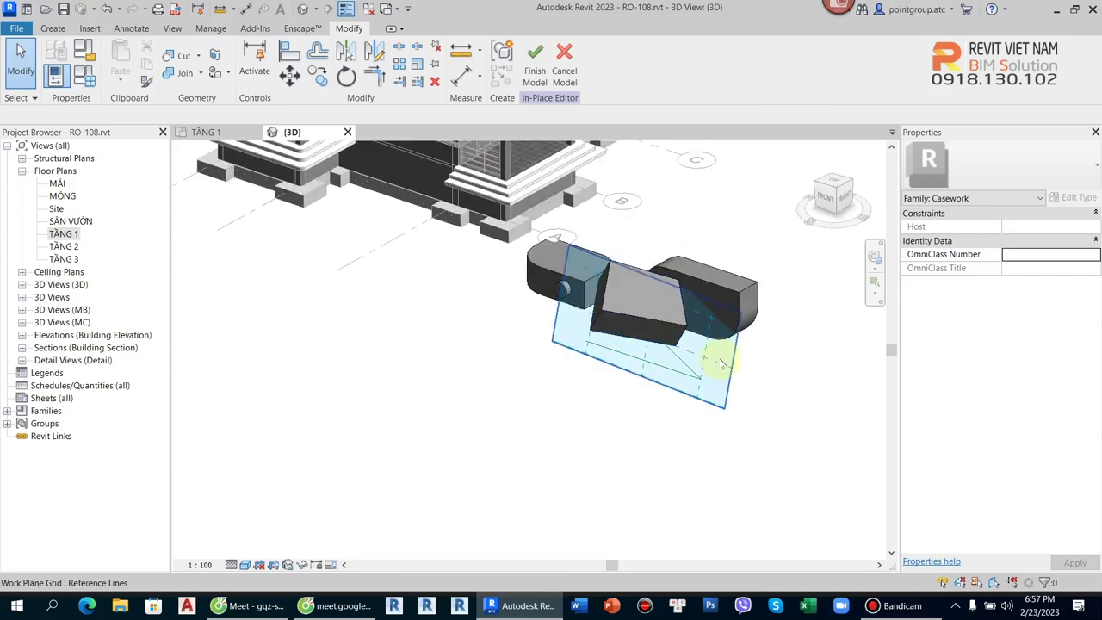
Drag the end of the box's host reference line to a new position
left_click(712, 380)
mouse_move(652, 393)
middle_mouse_down("shift")
mouse_move(799, 418)
mouse_move(669, 332)
mouse_move(602, 344)
mouse_move(707, 312)
middle_mouse_up("shift")
left_click(693, 363)
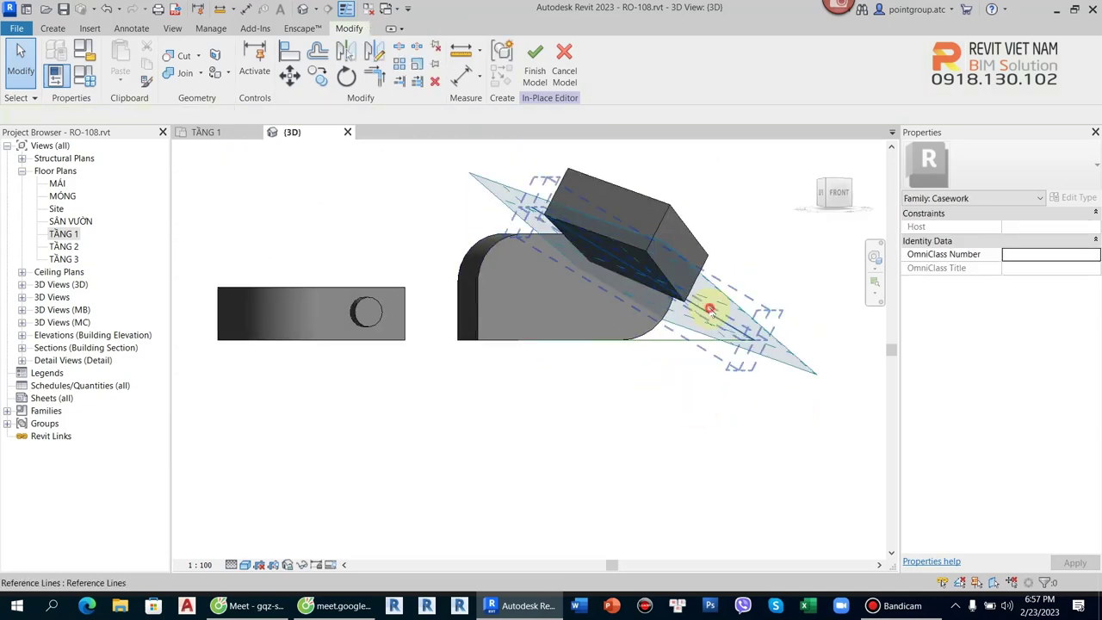
left_click(710, 310)
mouse_move(531, 214)
left_mouse_down()
mouse_move(504, 266)
mouse_move(508, 283)
mouse_move(536, 209)
mouse_move(629, 162)
left_mouse_up()
mouse_move(629, 162)
middle_mouse_down("shift")
mouse_move(649, 270)
mouse_move(509, 423)
mouse_move(618, 390)
mouse_move(615, 307)
middle_mouse_up("shift")
Swing the reference line to a 124° angle and orbit to inspect the rotated box
left_click(631, 372)
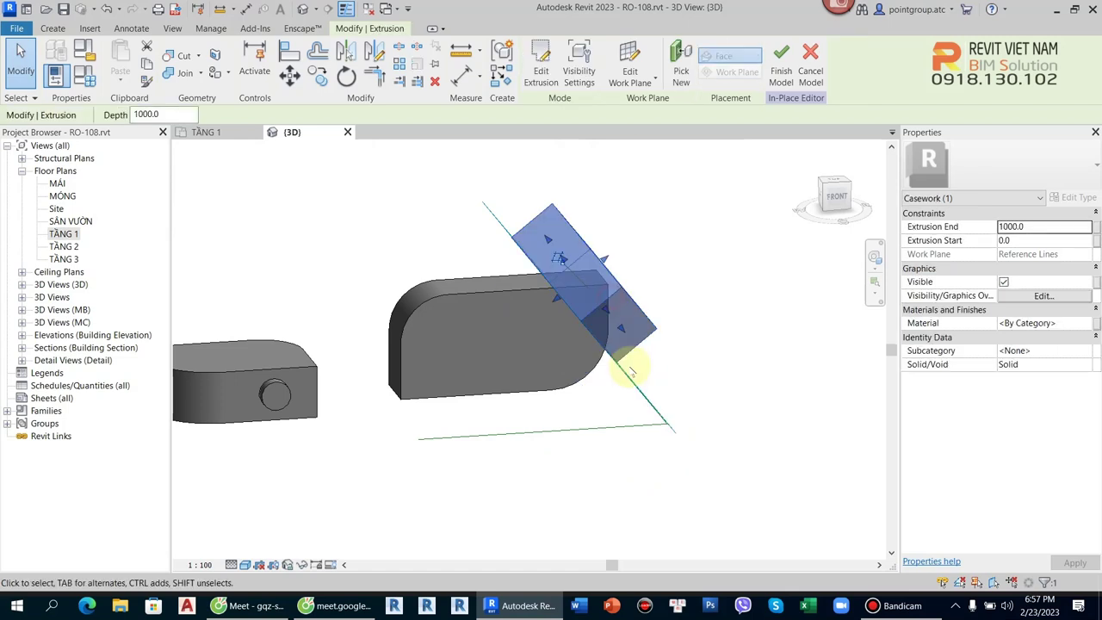
left_click(631, 388)
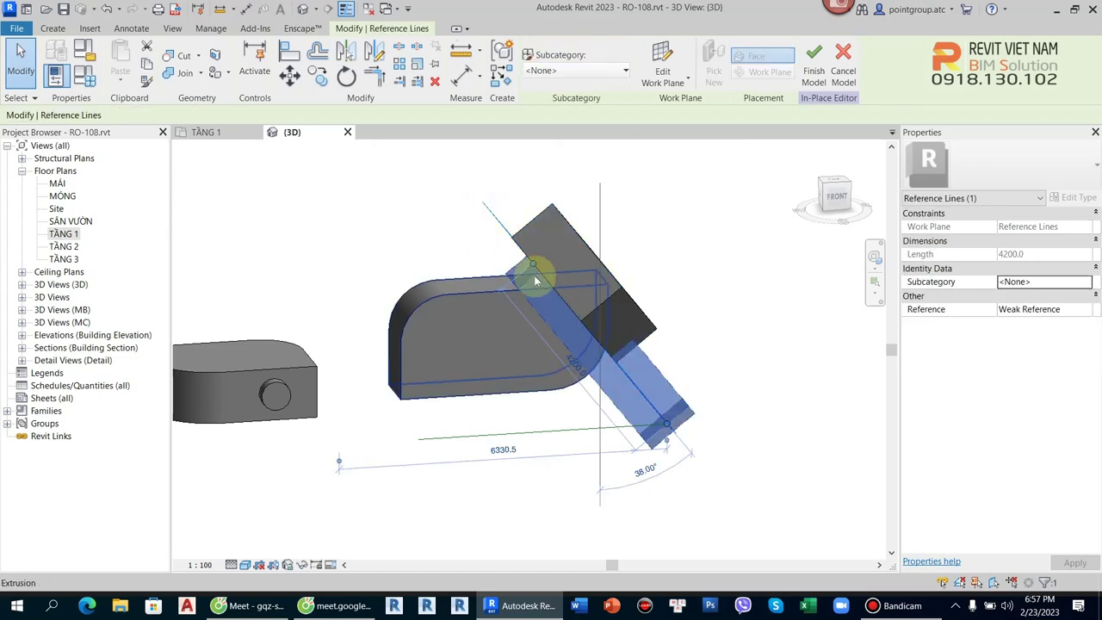
left_click_drag(537, 268, 480, 379)
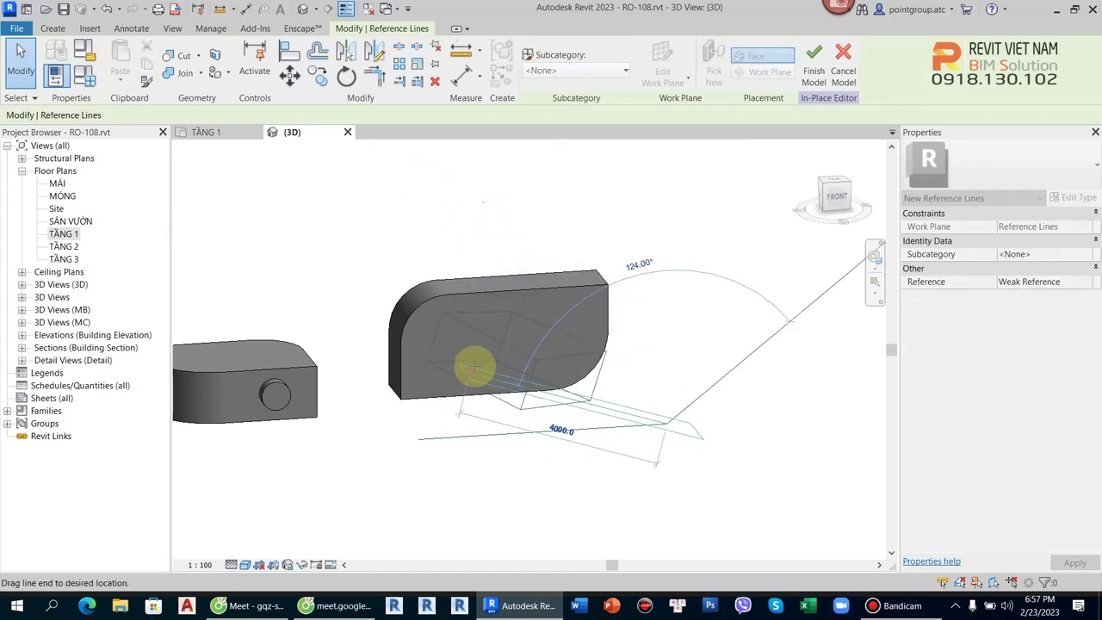
key("Escape")
mouse_move(480, 380)
middle_mouse_down("shift")
mouse_move(554, 468)
mouse_move(534, 523)
mouse_move(598, 288)
mouse_move(608, 332)
mouse_move(769, 246)
mouse_move(546, 249)
middle_mouse_up("shift")
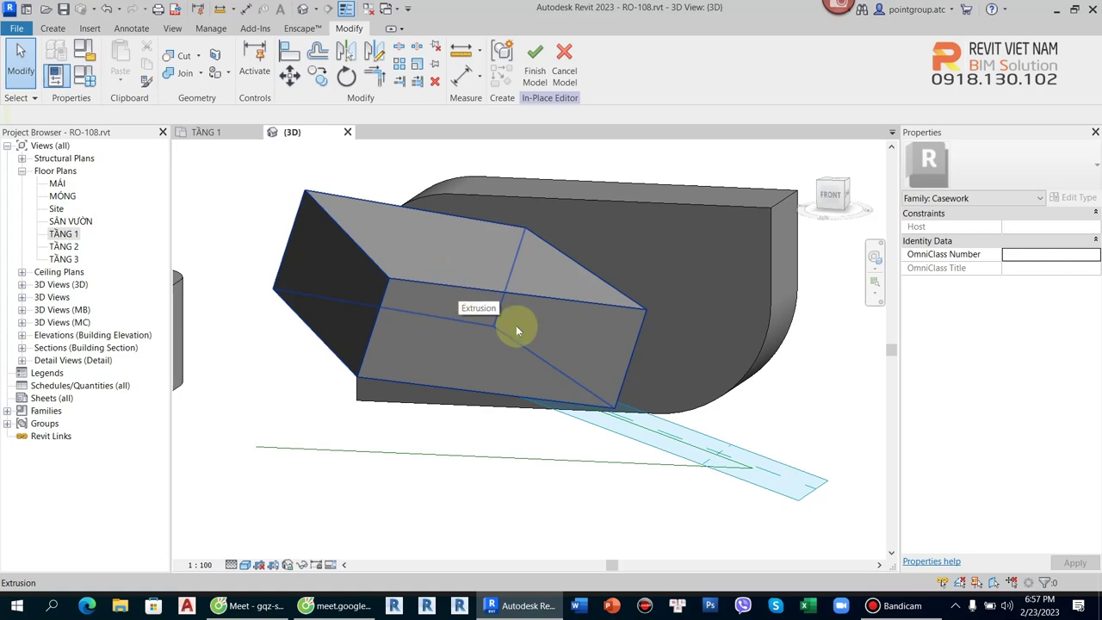
left_click(900, 607)
left_click(900, 607)
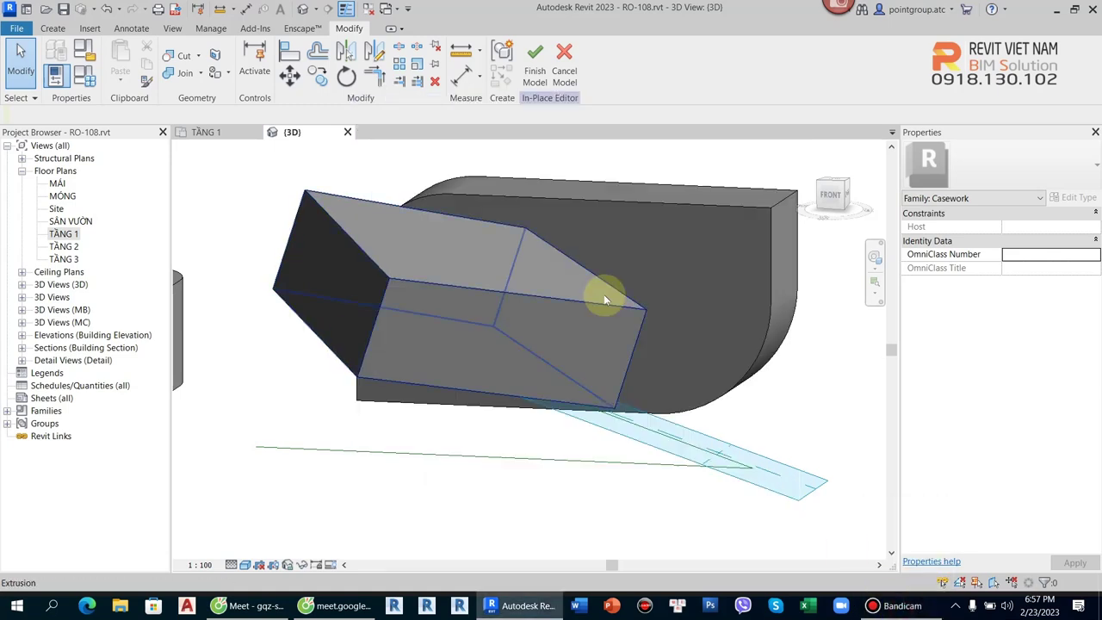
scroll(604, 294, "down", 3)
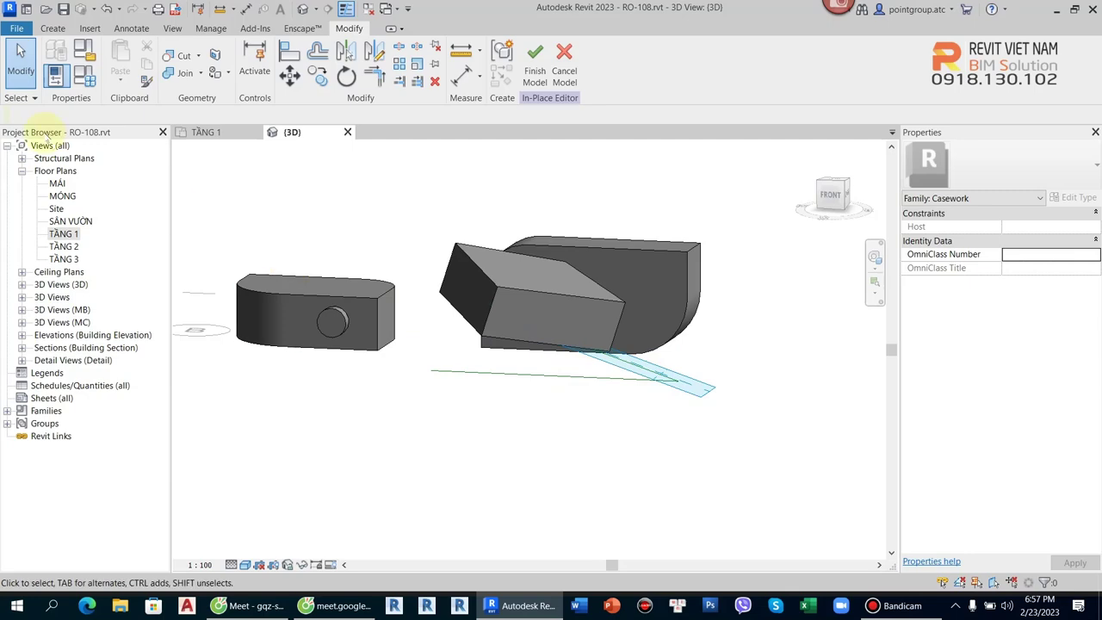
Open the TẦNG 1 floor plan, finish the casework, and reopen it for in-place editing
double_click(63, 234)
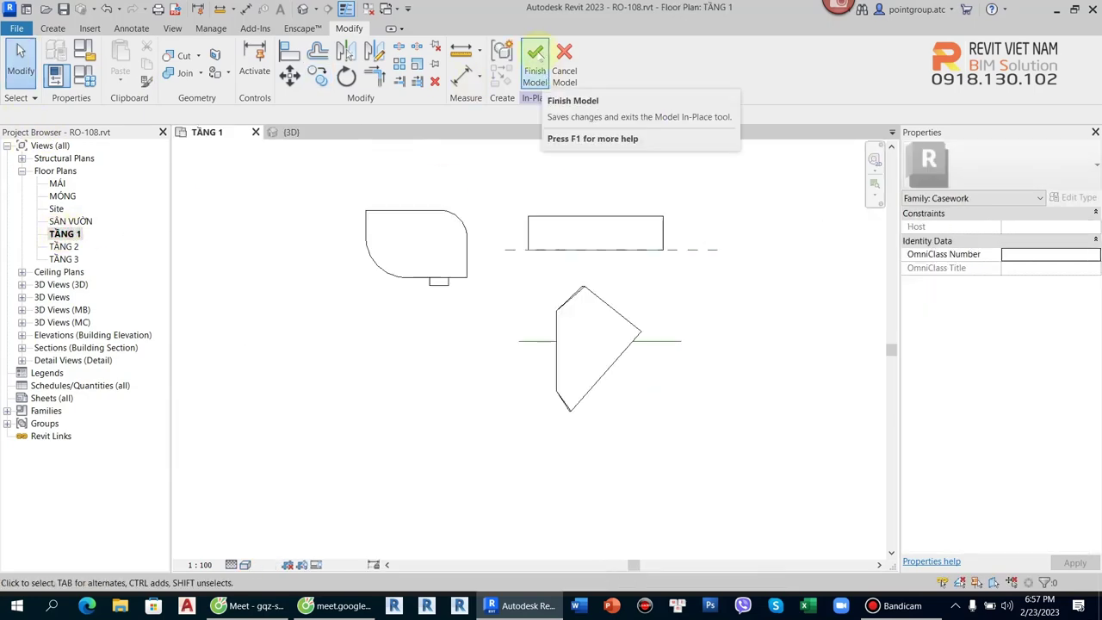
left_click(534, 59)
left_click(63, 28)
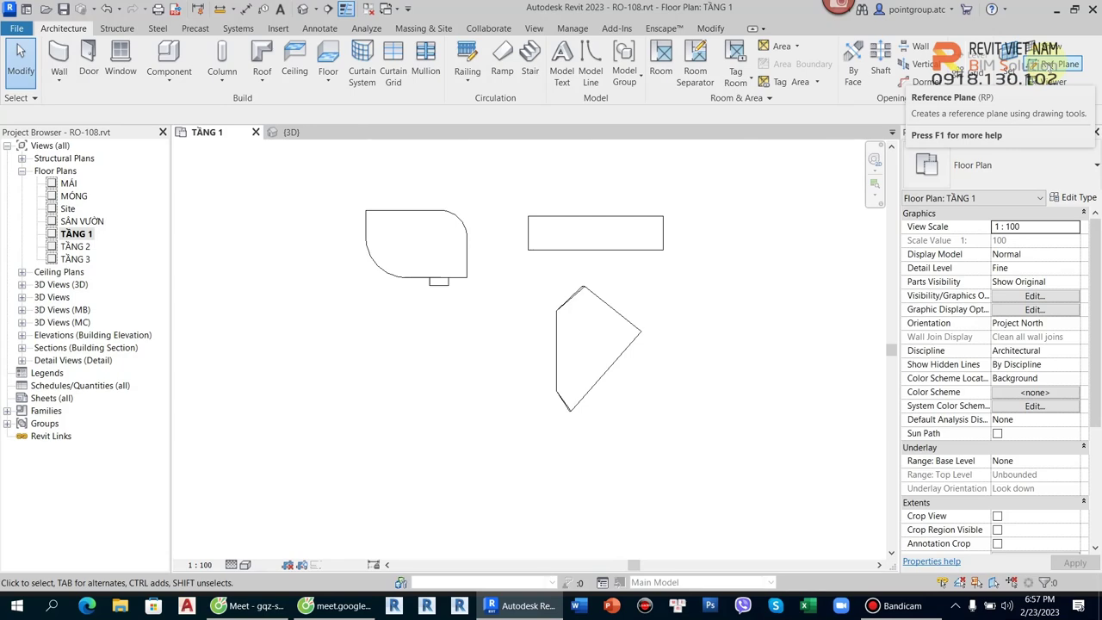
double_click(610, 238)
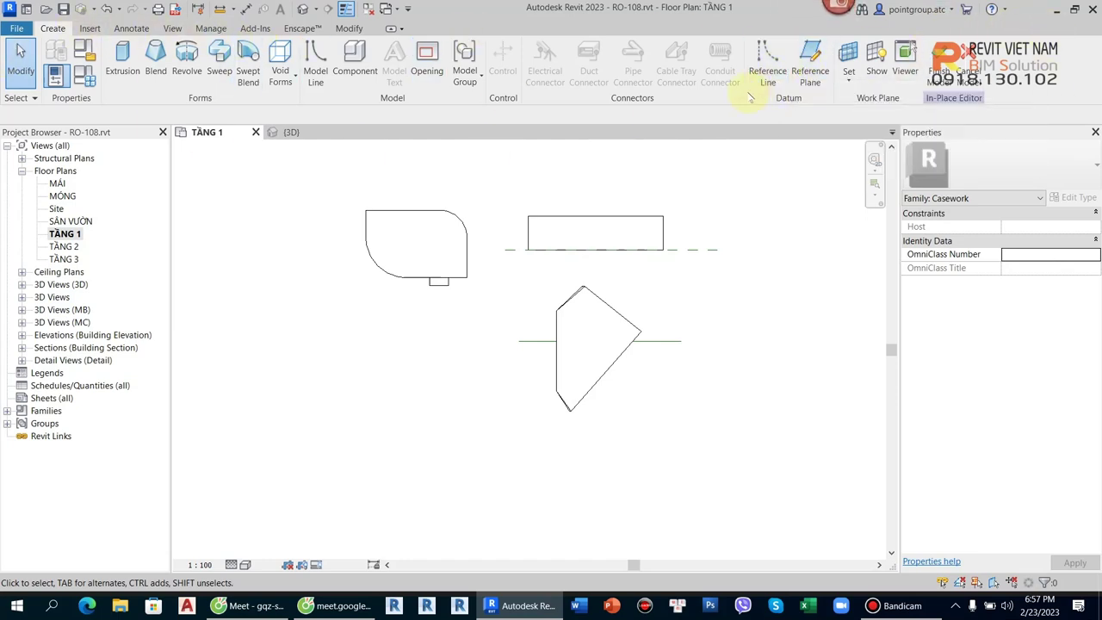
Drag reference plane RF3's left and right end grips outward to lengthen it
left_click(819, 60)
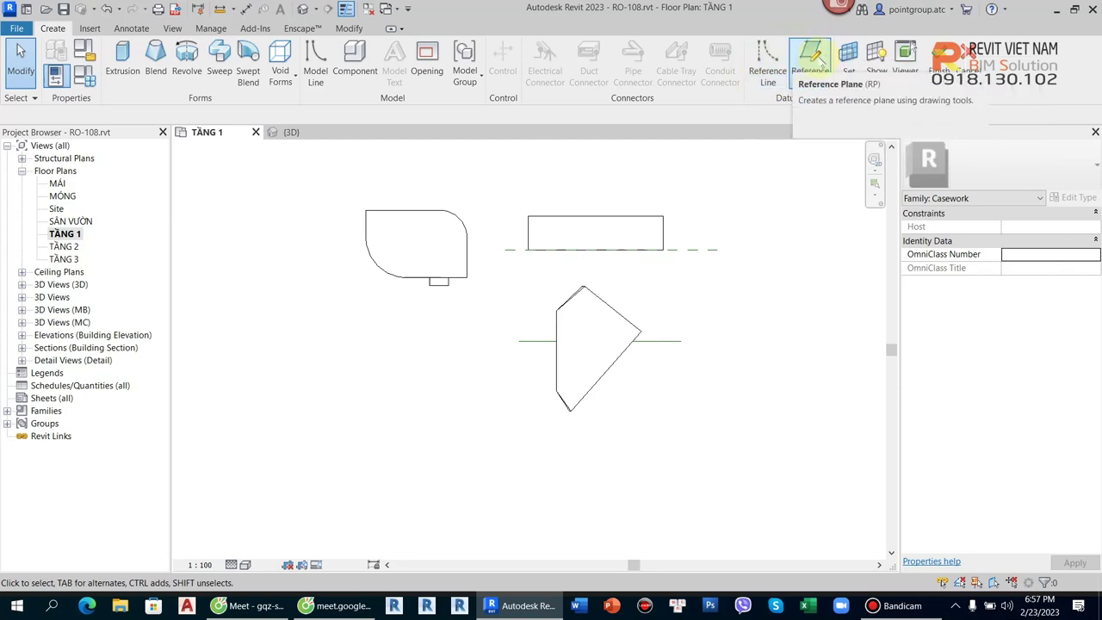
left_click(696, 272)
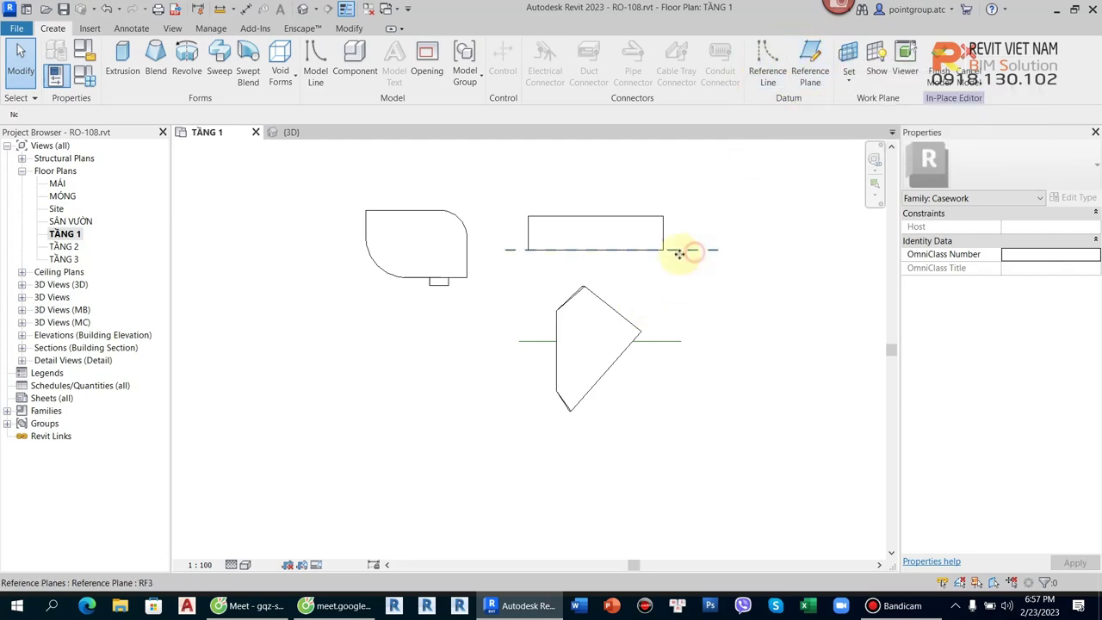
left_click(680, 252)
scroll(704, 256, "up", 3)
left_click(648, 286)
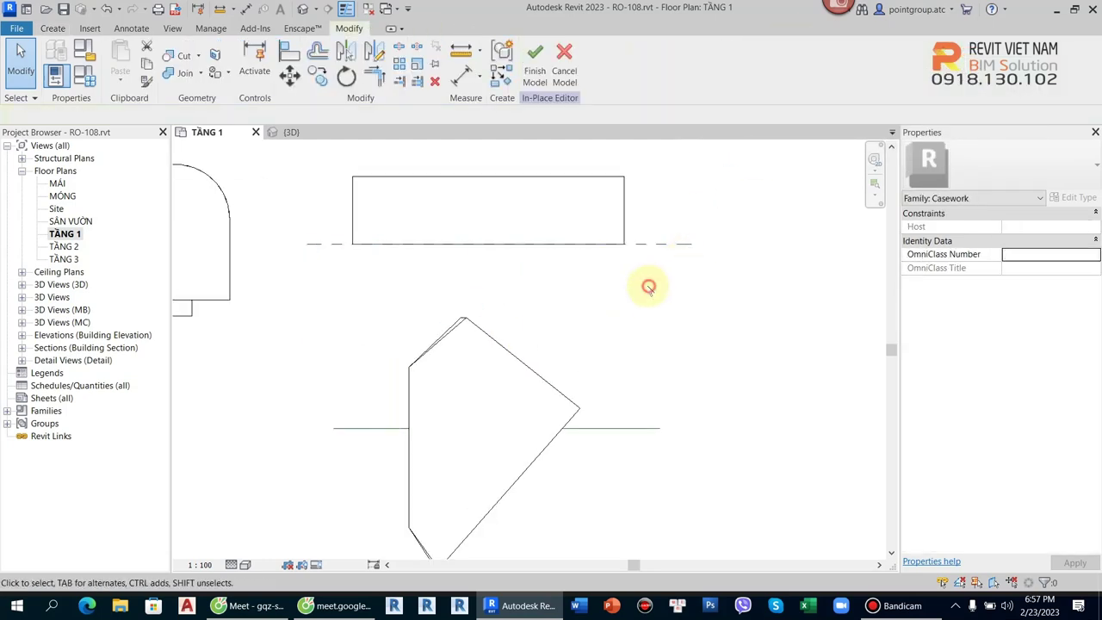
left_click(659, 246)
left_click_drag(300, 244, 276, 243)
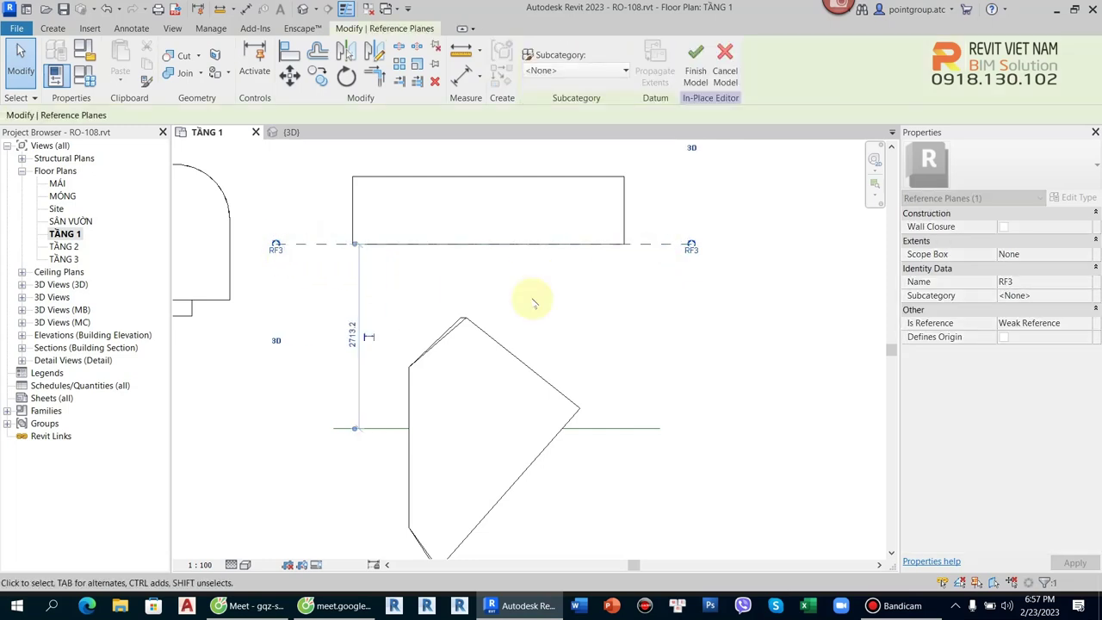
left_click(633, 298)
left_click(673, 244)
left_click_drag(691, 244, 758, 244)
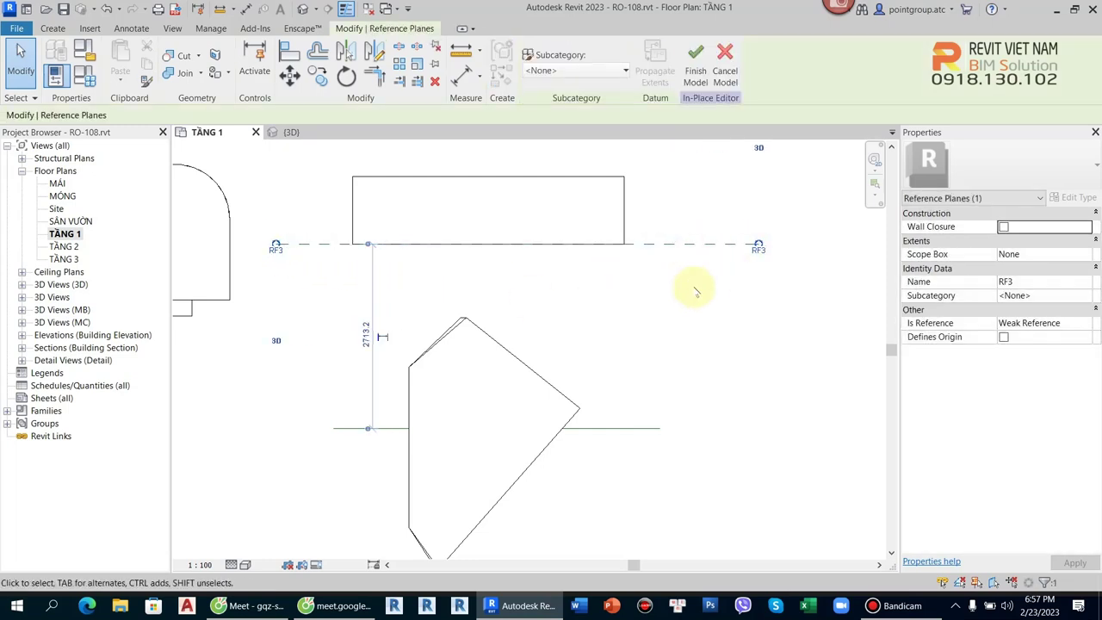
Finish the in-place casework model and return to the 3D view
left_click(695, 288)
left_click(689, 246)
left_click(669, 310)
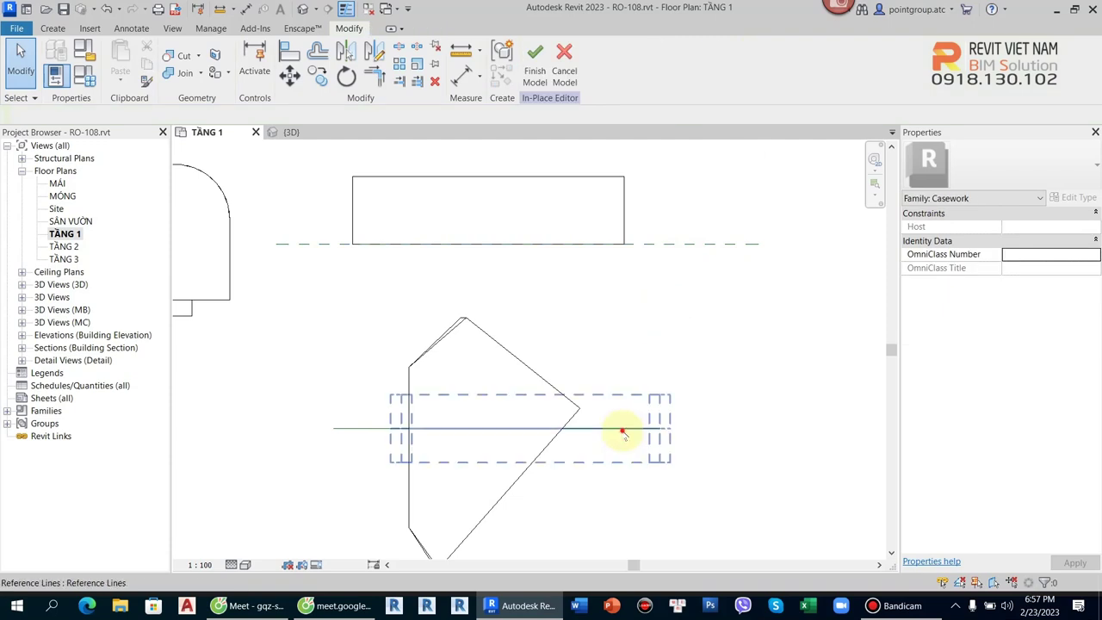
left_click(623, 430)
left_click(694, 341)
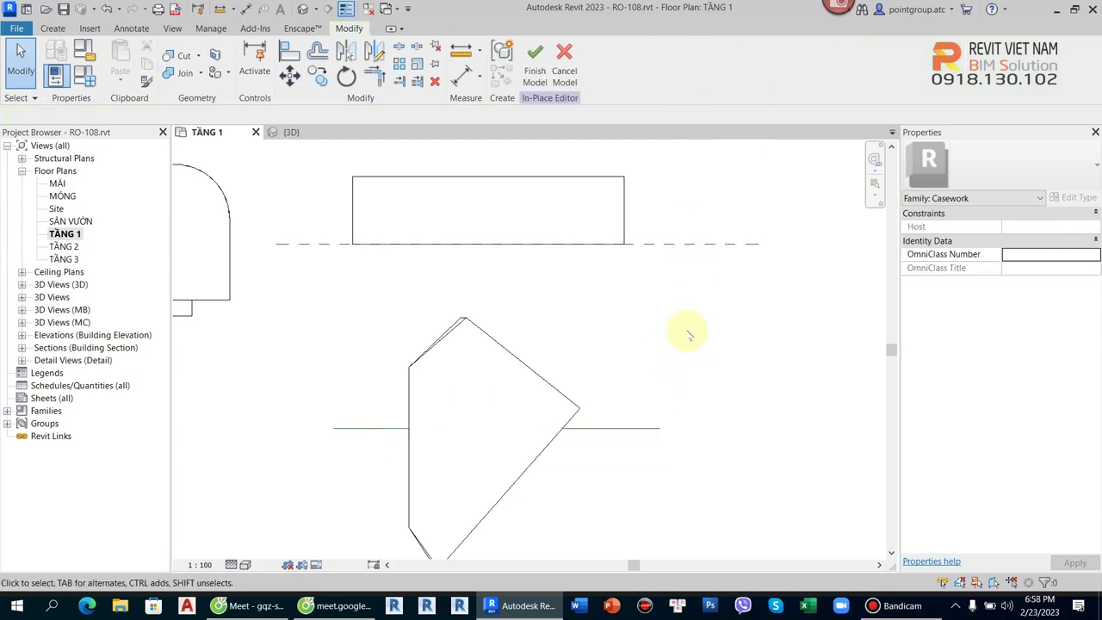
scroll(662, 292, "down", 2)
scroll(603, 368, "down", 2)
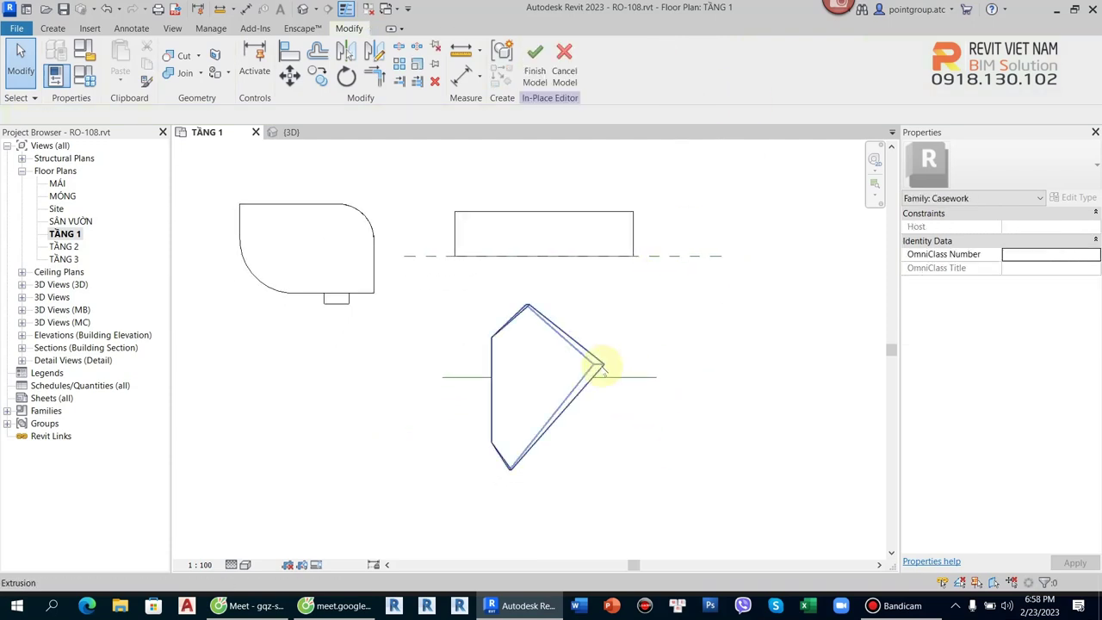
left_click(535, 76)
left_click(291, 132)
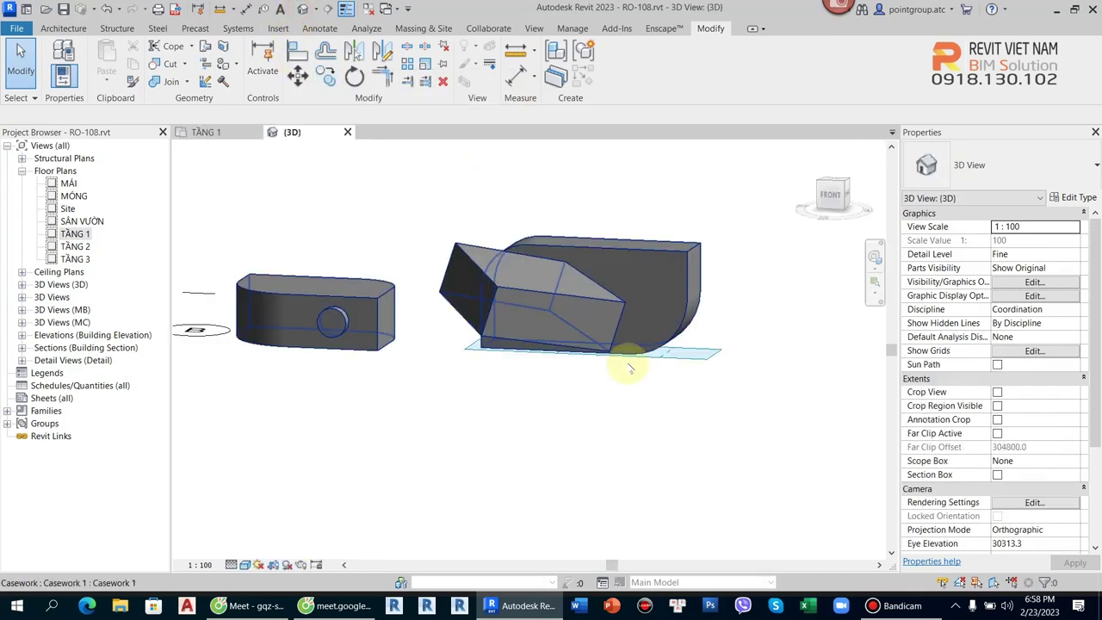
Edit the casework in place in 3D to inspect the box's reference line, then finish editing
left_click(589, 300)
left_click(606, 393)
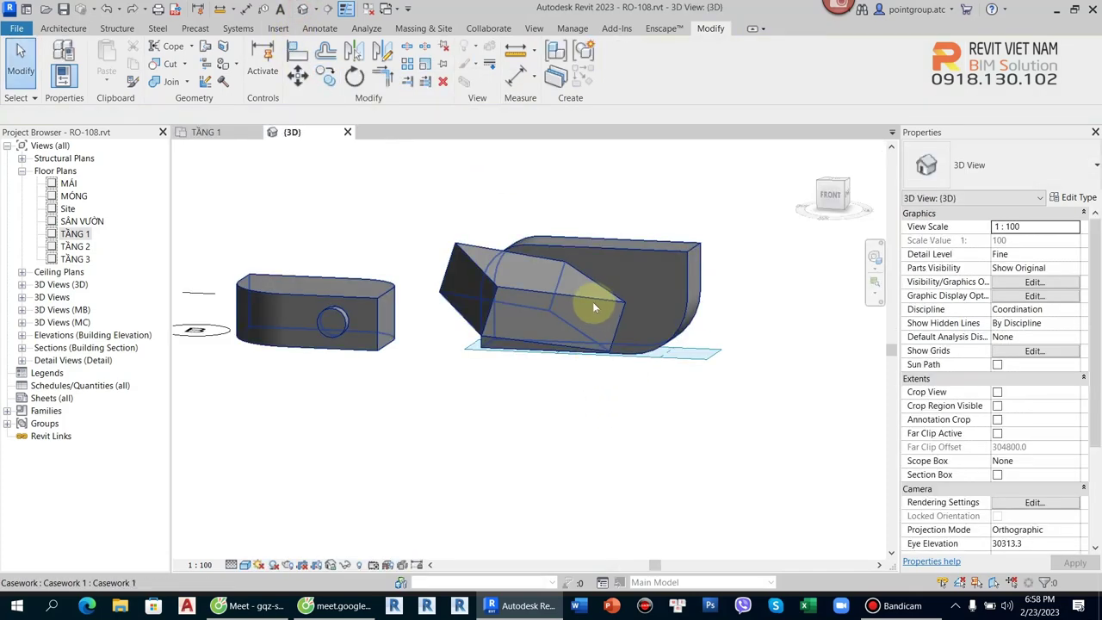
left_click(591, 310)
double_click(678, 285)
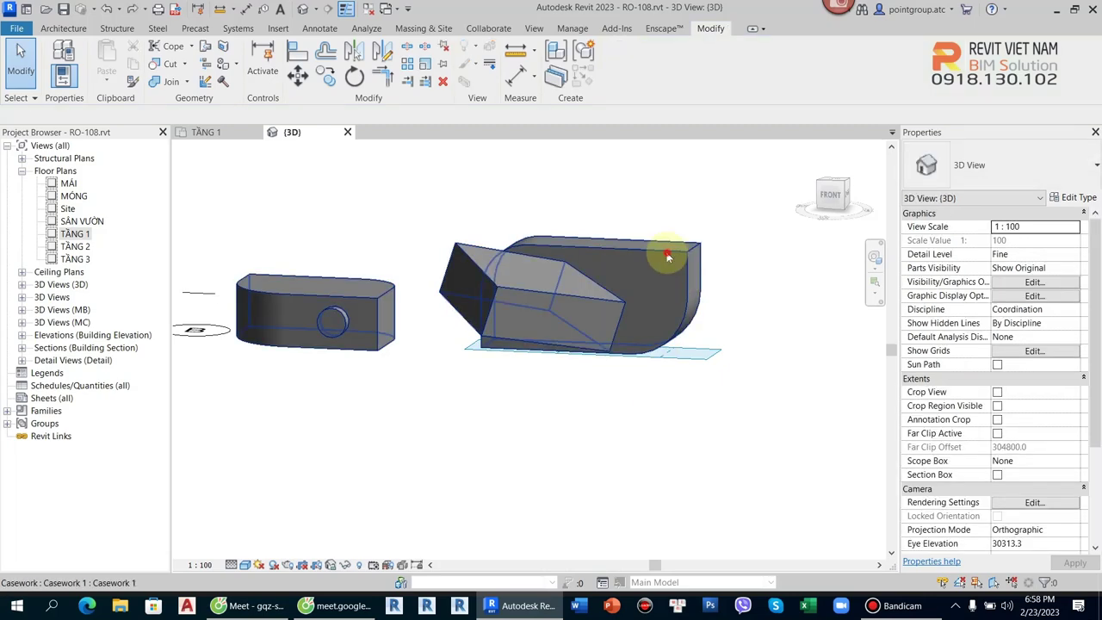
mouse_move(664, 249)
middle_mouse_down("shift")
mouse_move(623, 394)
mouse_move(751, 411)
mouse_move(615, 364)
middle_mouse_up("shift")
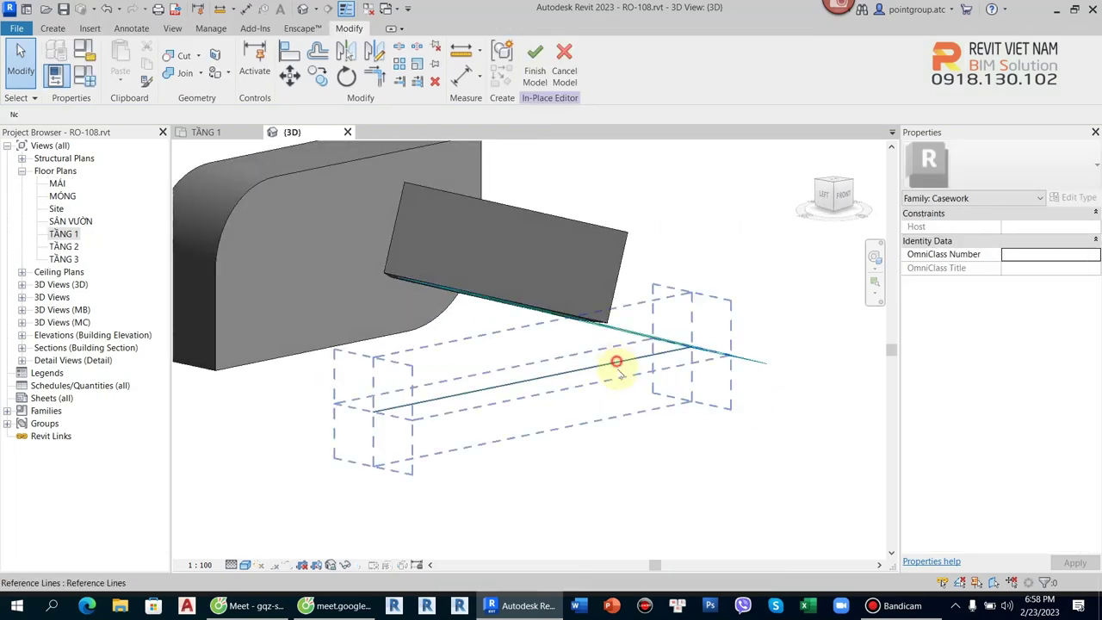
left_click(615, 364)
mouse_move(651, 430)
middle_mouse_down("shift")
mouse_move(708, 459)
mouse_move(457, 456)
middle_mouse_up("shift")
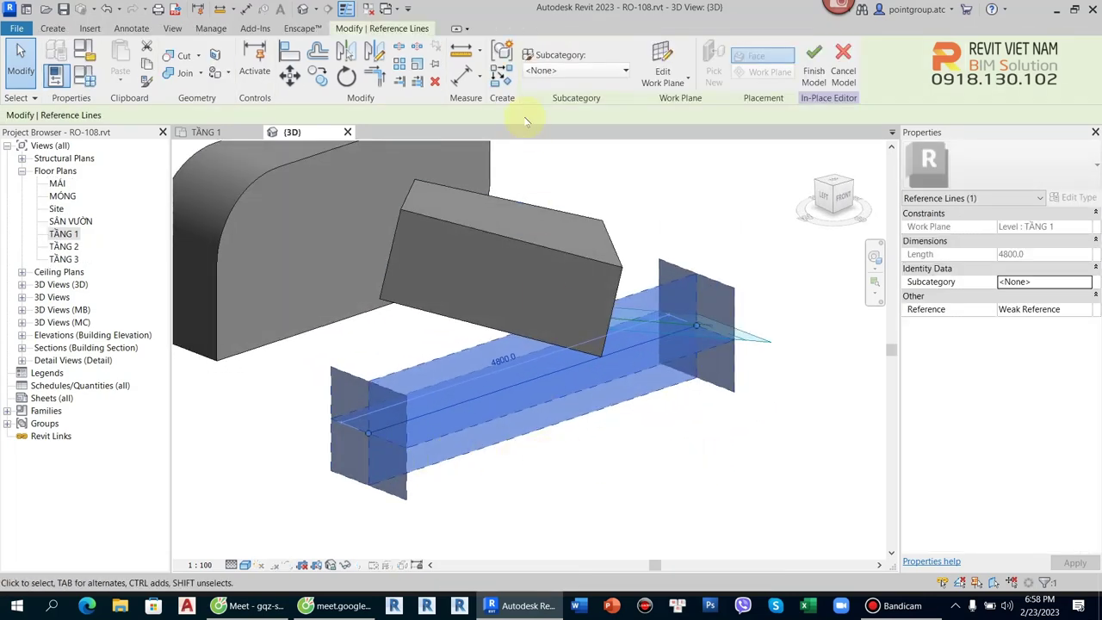
left_click(813, 62)
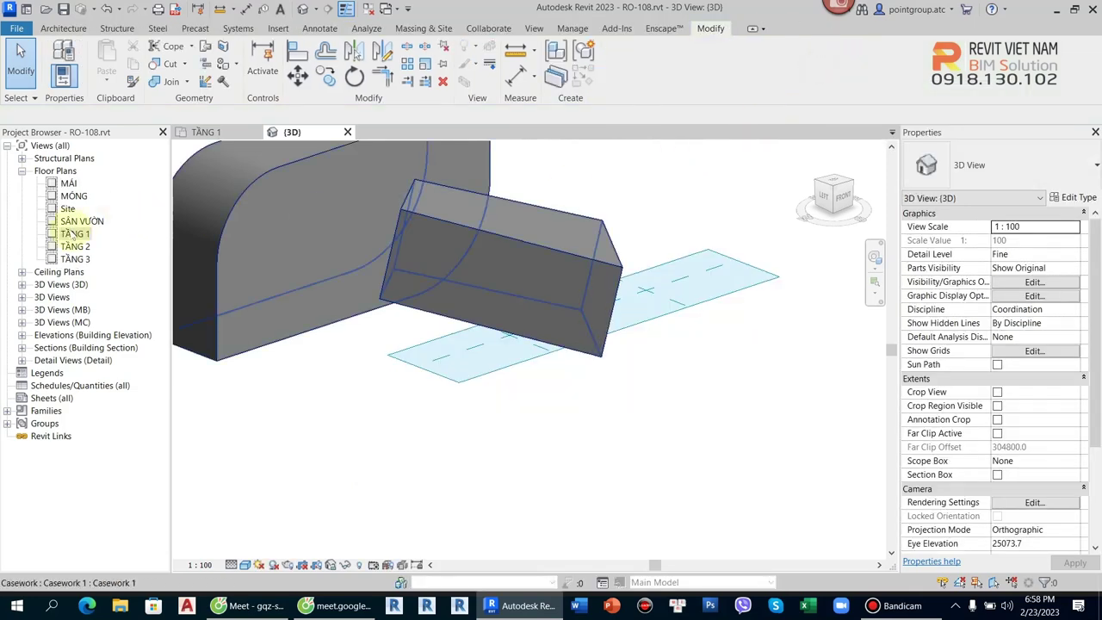
In the TẦNG 1 plan, drag reference plane RF3 down to 3000 from the reference line
double_click(76, 234)
left_click(626, 252)
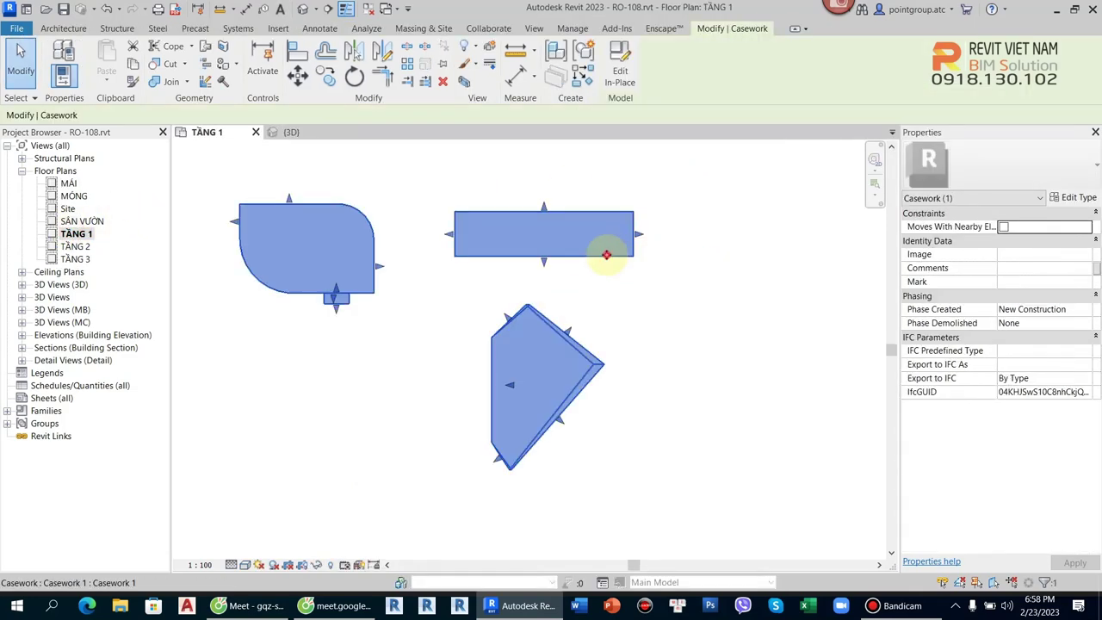
double_click(606, 254)
left_click(654, 257)
mouse_move(654, 256)
left_mouse_down()
mouse_move(661, 311)
mouse_move(660, 245)
mouse_move(667, 253)
left_mouse_up()
left_click(654, 276)
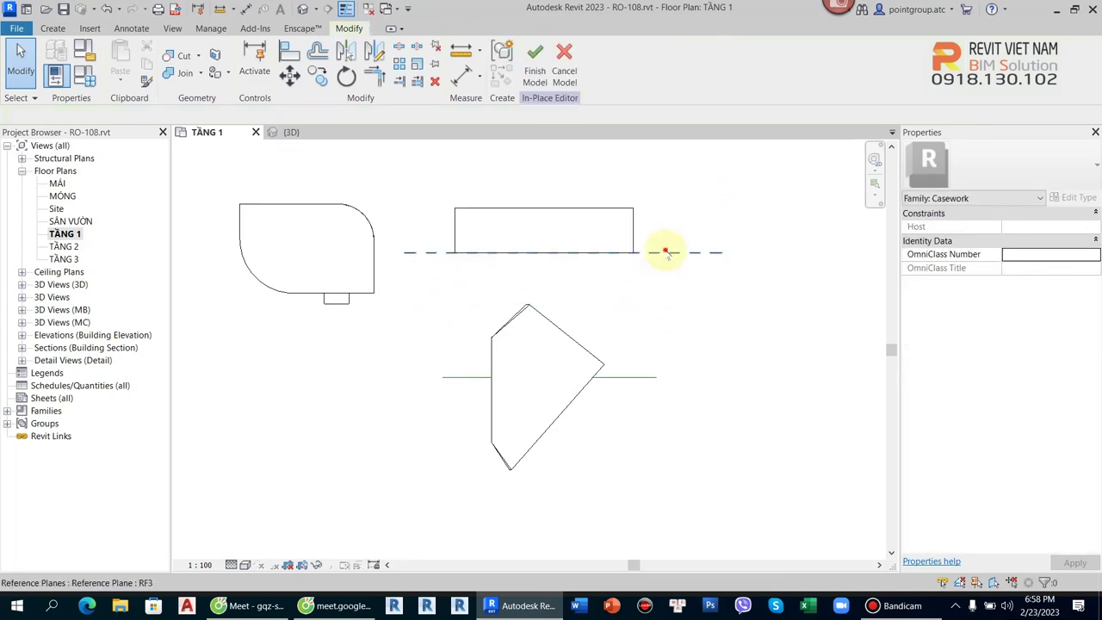
left_click(666, 253)
left_click(656, 290)
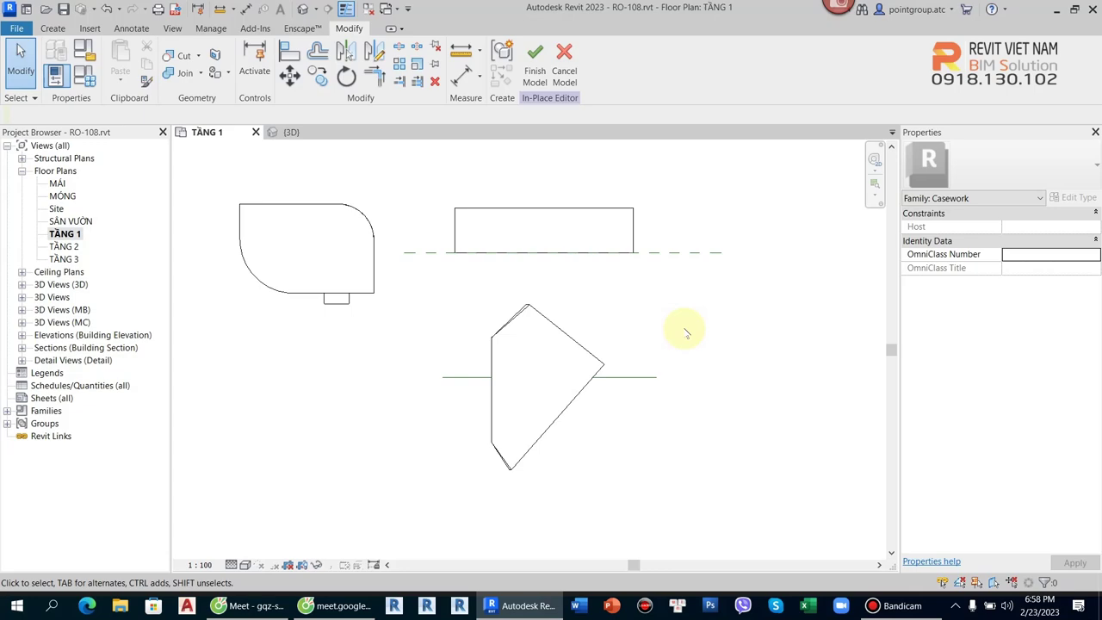
left_click(898, 603)
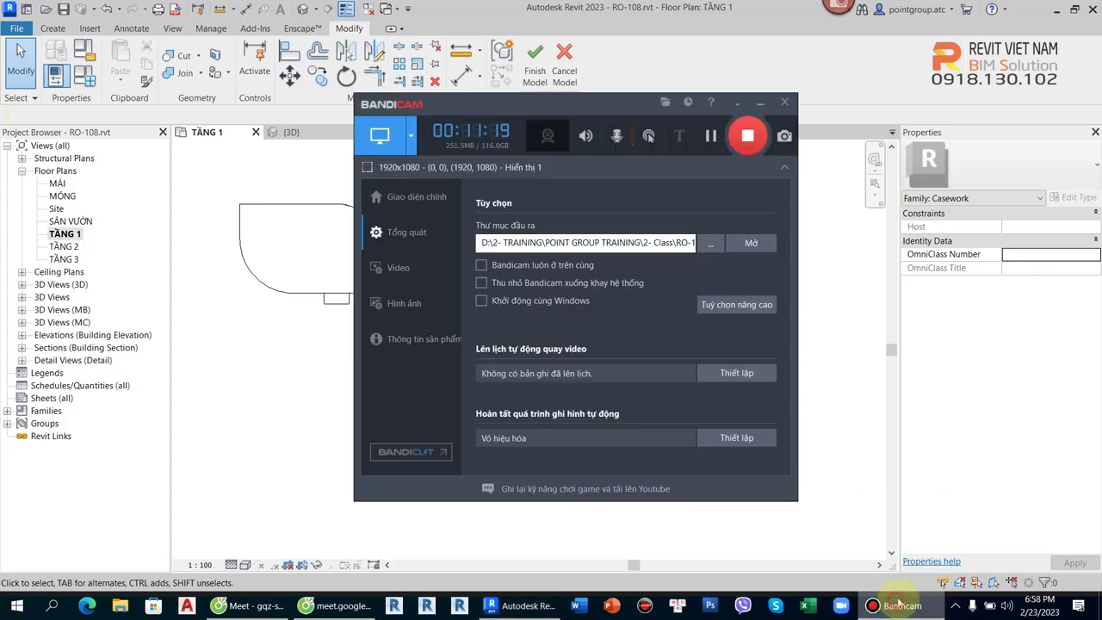